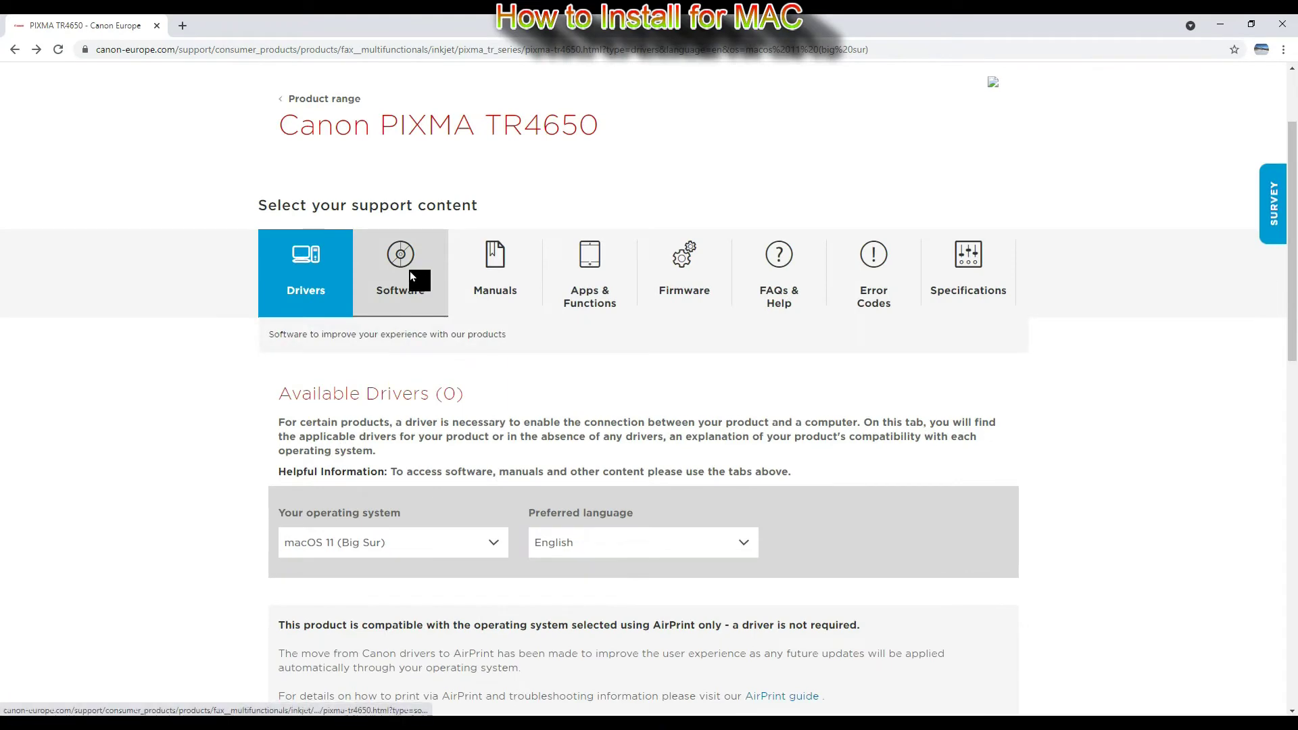
- Show the Software downloads listed for the PIXMA TR4650 on macOS
click(410, 270)
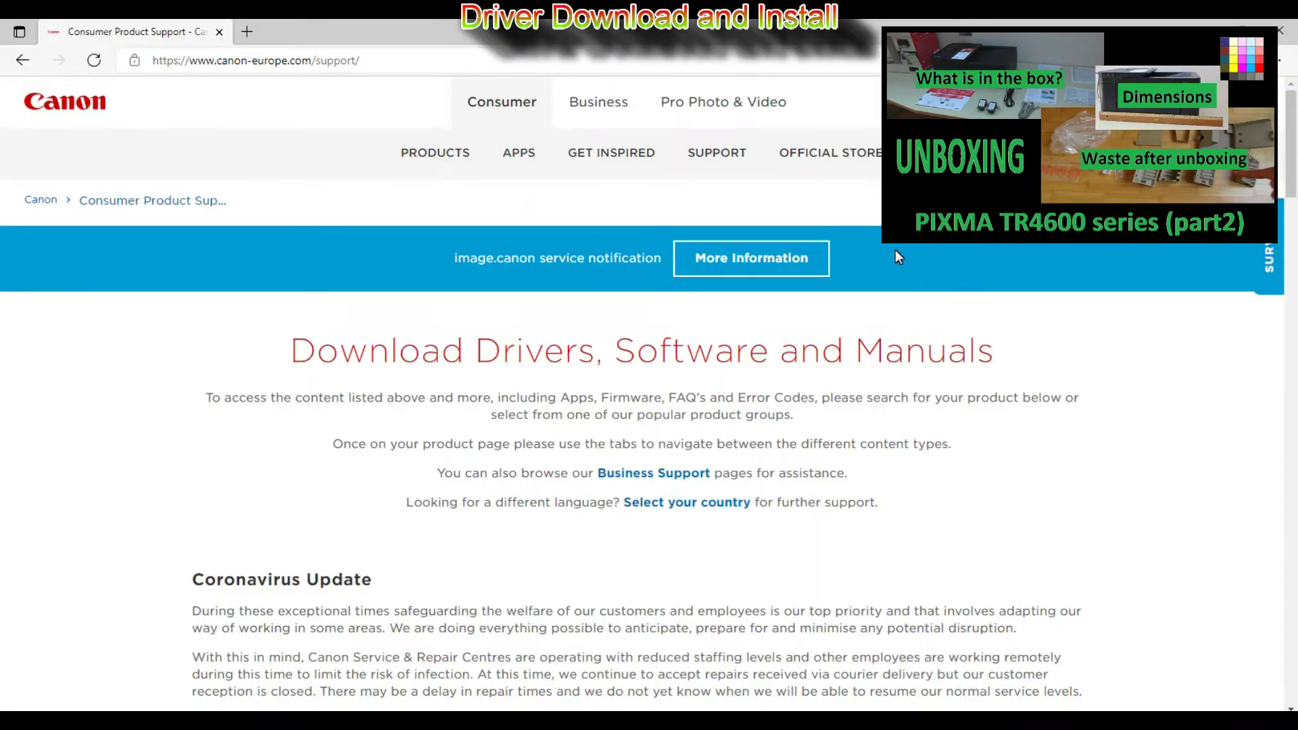
- Search the support site for tr4650 and open the PIXMA TR4650 support page
scroll(893, 257, down, 8)
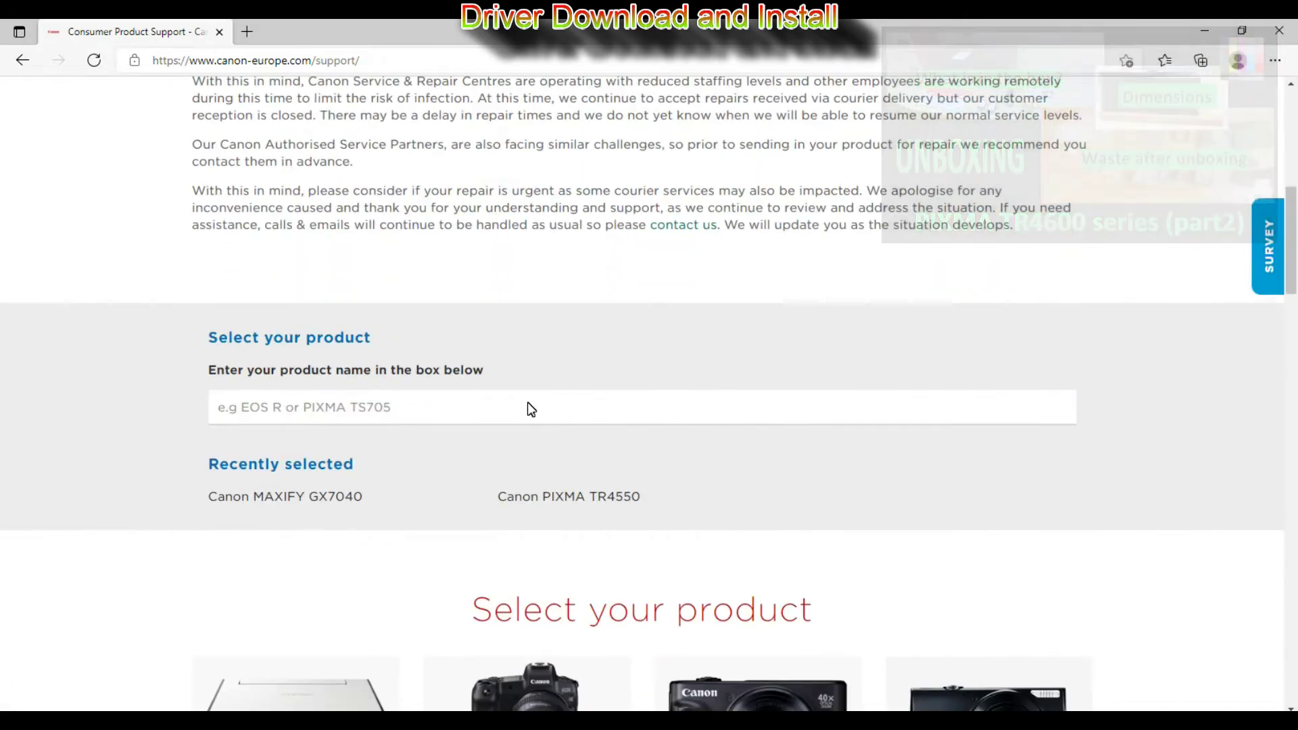
click(527, 408)
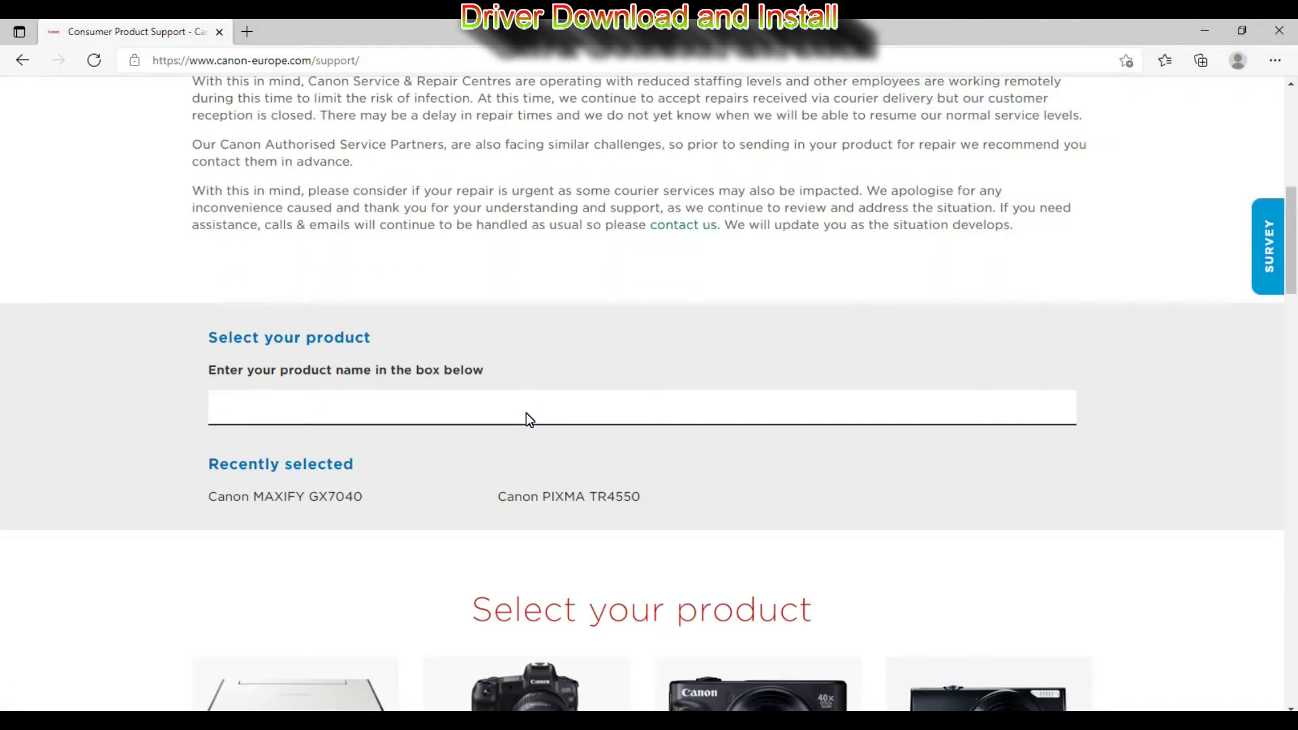
text(tr4650)
click(315, 466)
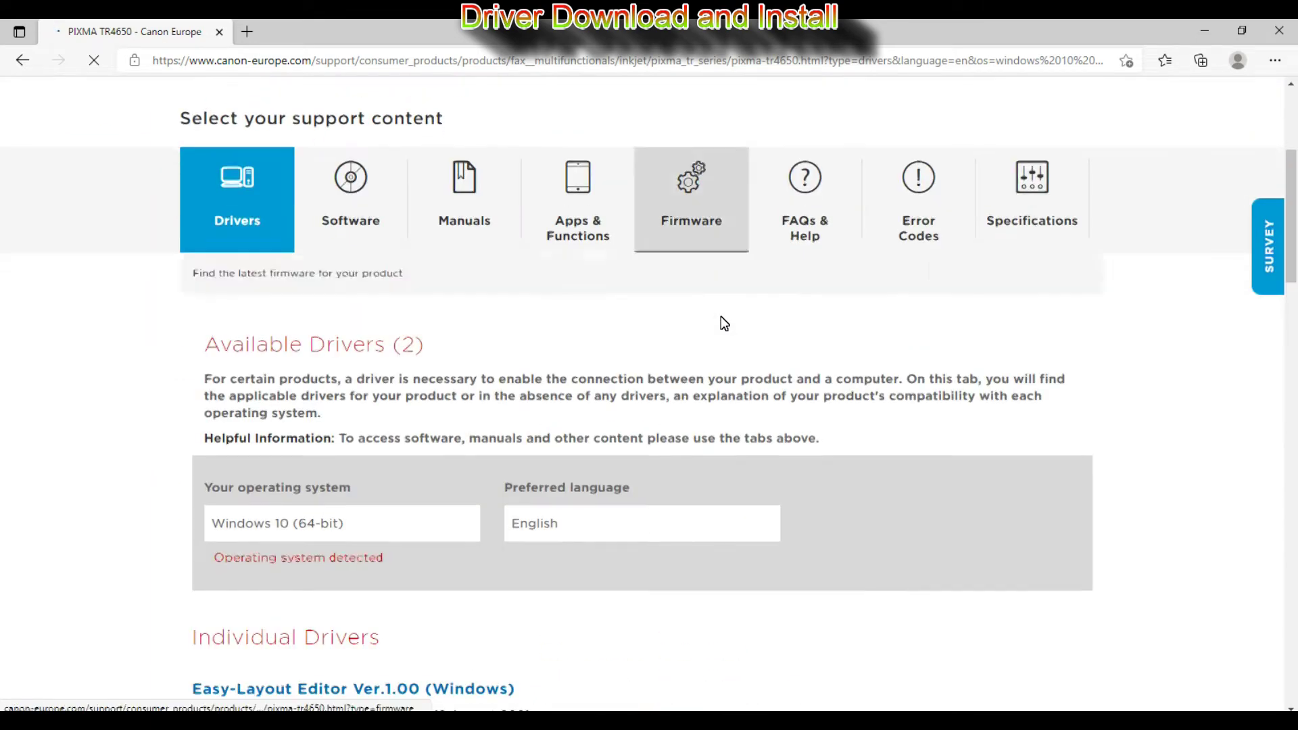
- Scroll to the MP Driver download and run the downloaded driver installer
scroll(724, 324, down, 5)
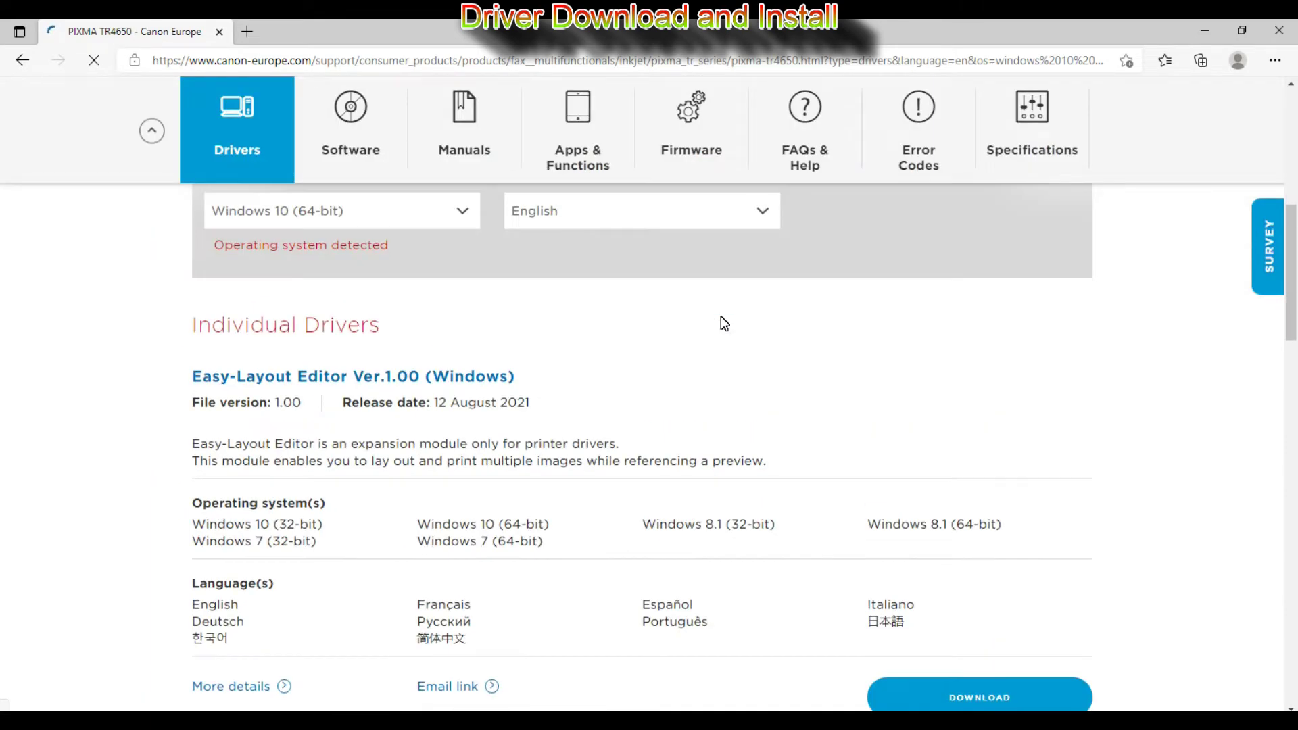
scroll(723, 323, down, 8)
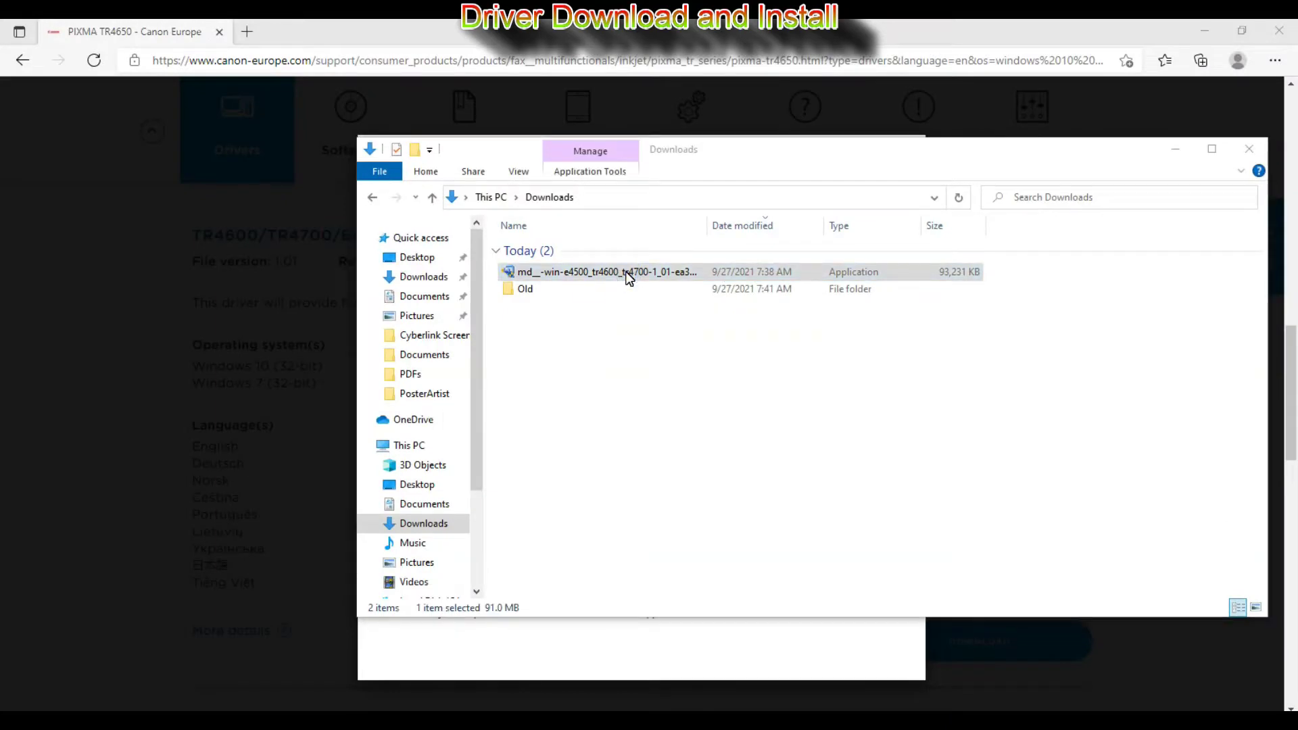
double_click(629, 271)
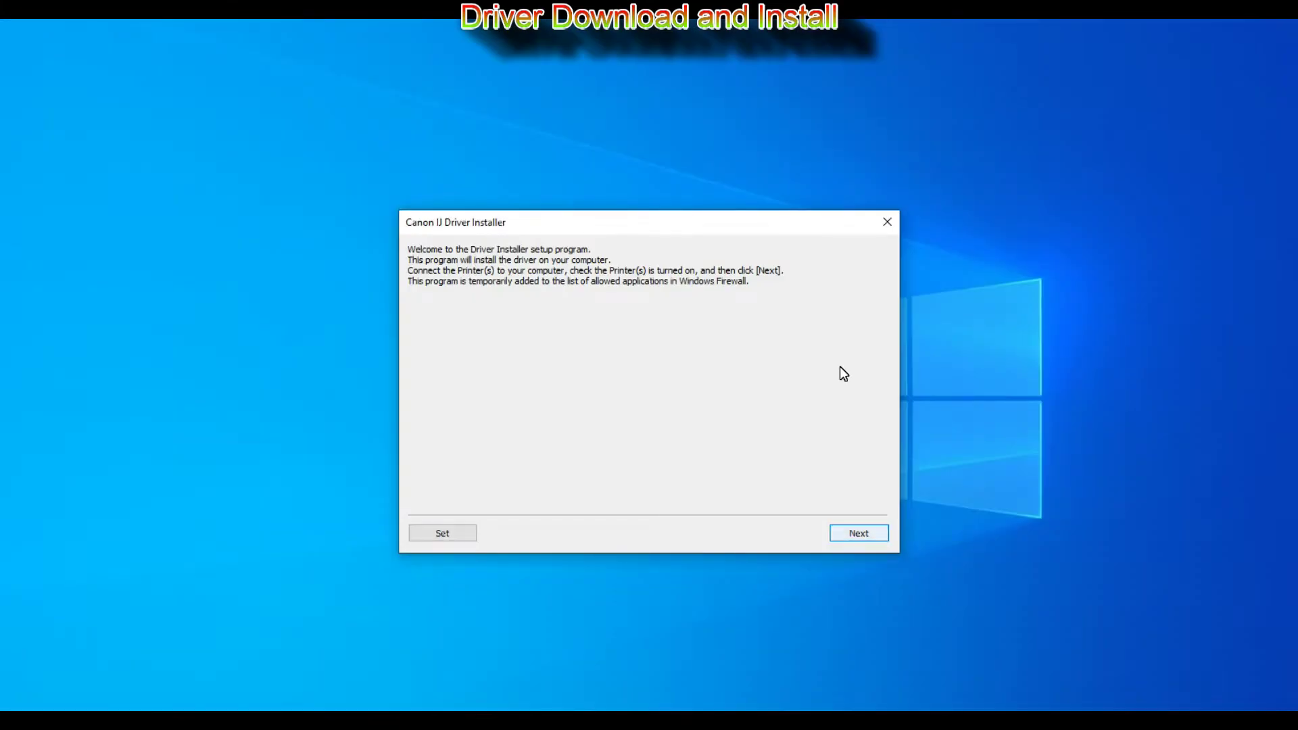
- Get past the installer welcome and set residence to Europe, Middle East, Africa
key(Return)
key(Tab)
key(Down)
key(Down)
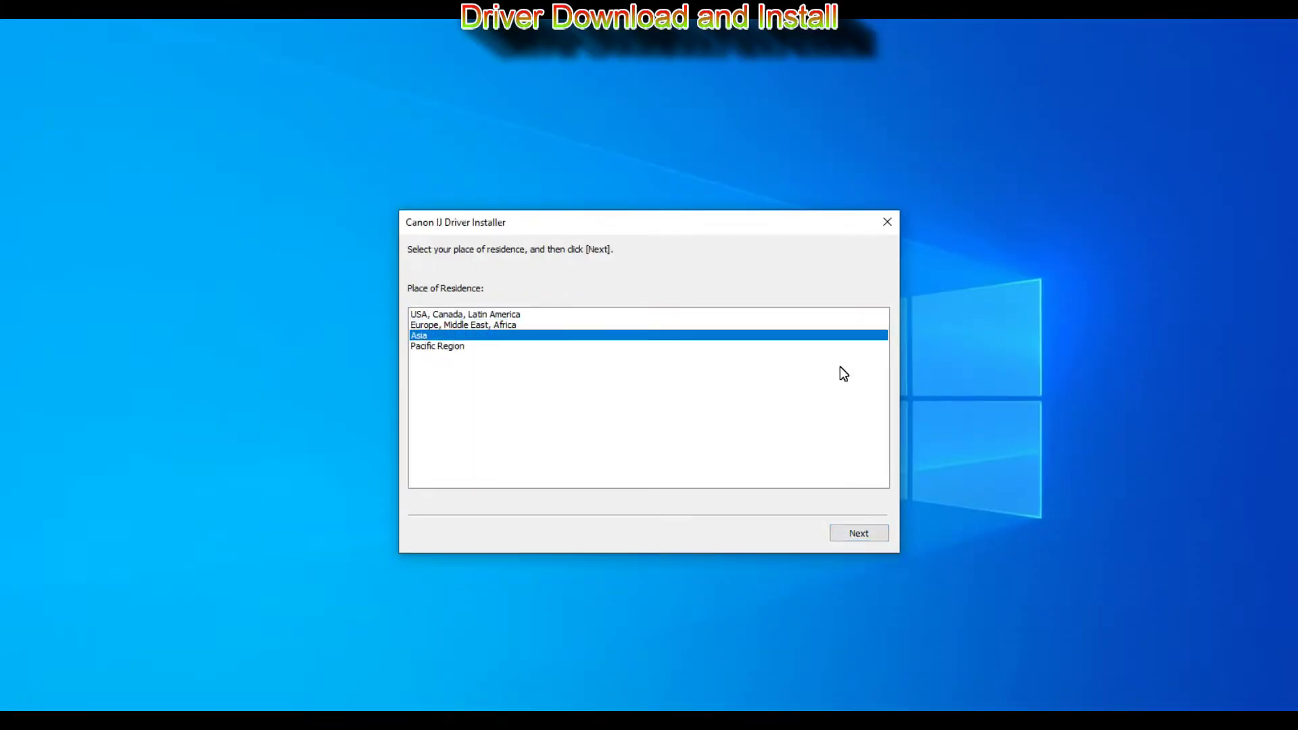
key(Up)
key(Return)
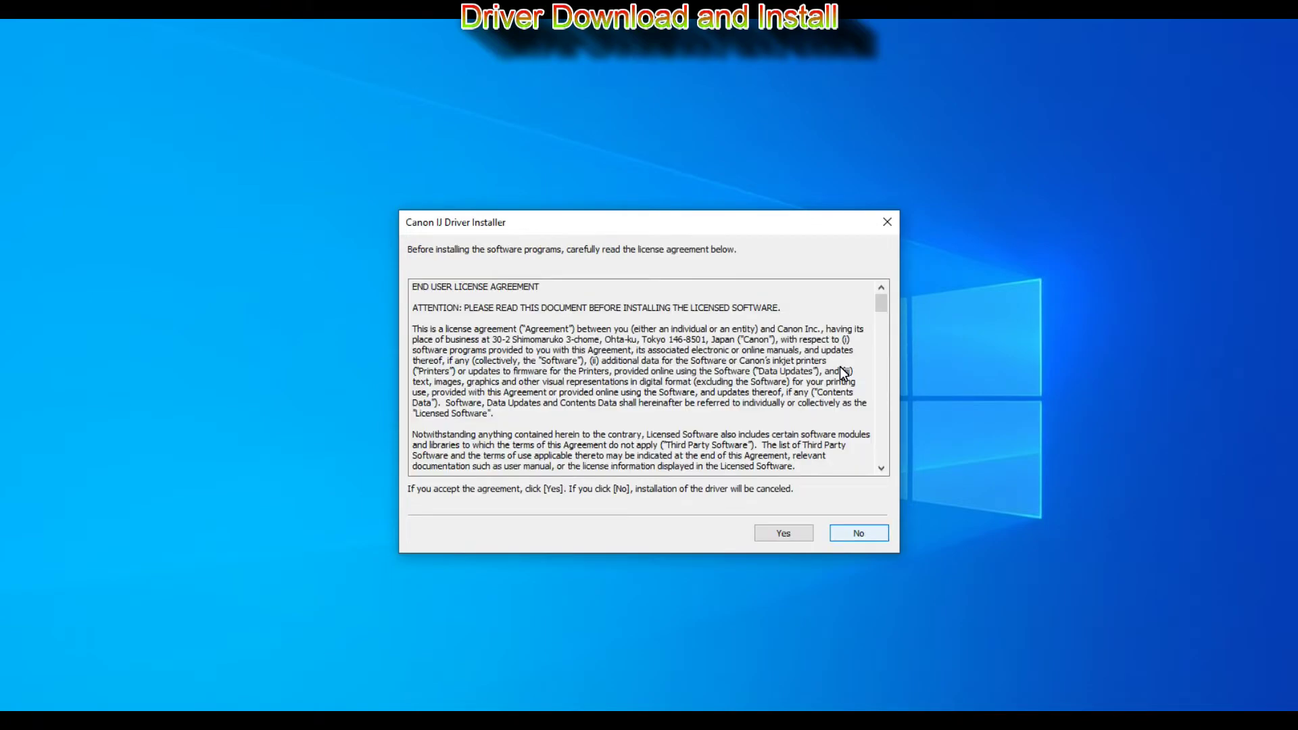
- Read through the licence agreement and accept it to start installing
scroll(840, 367, down, 3)
scroll(840, 366, down, 5)
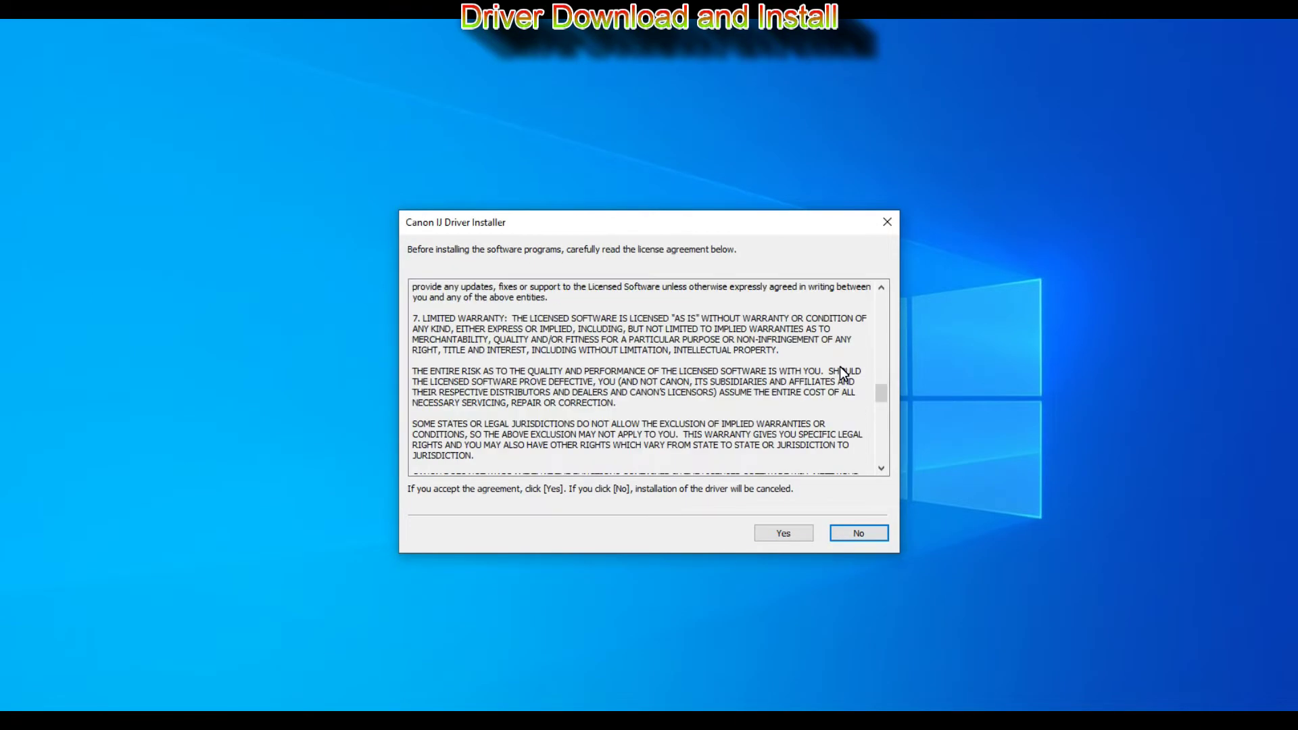
key(shift+Tab)
key(Return)
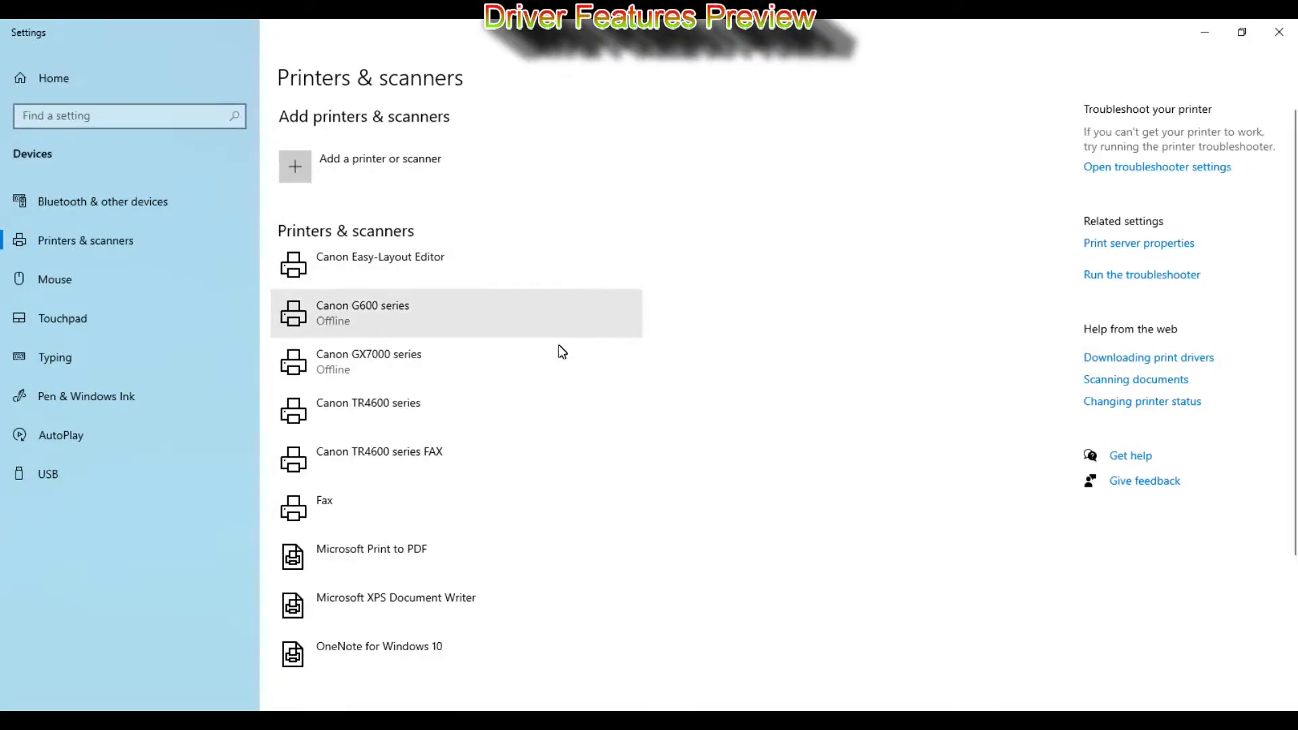
- Open the Canon TR4600 series device settings page from Printers & scanners, then minimise Settings
click(378, 420)
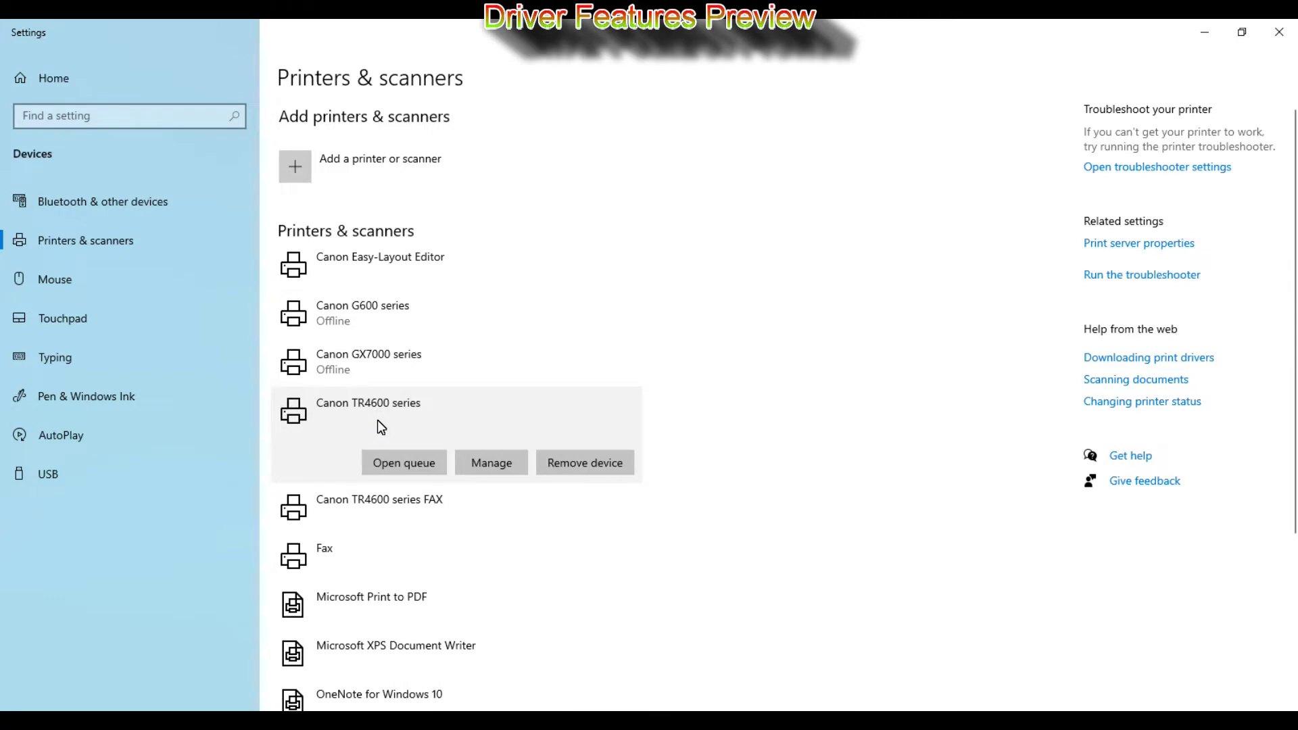
click(376, 503)
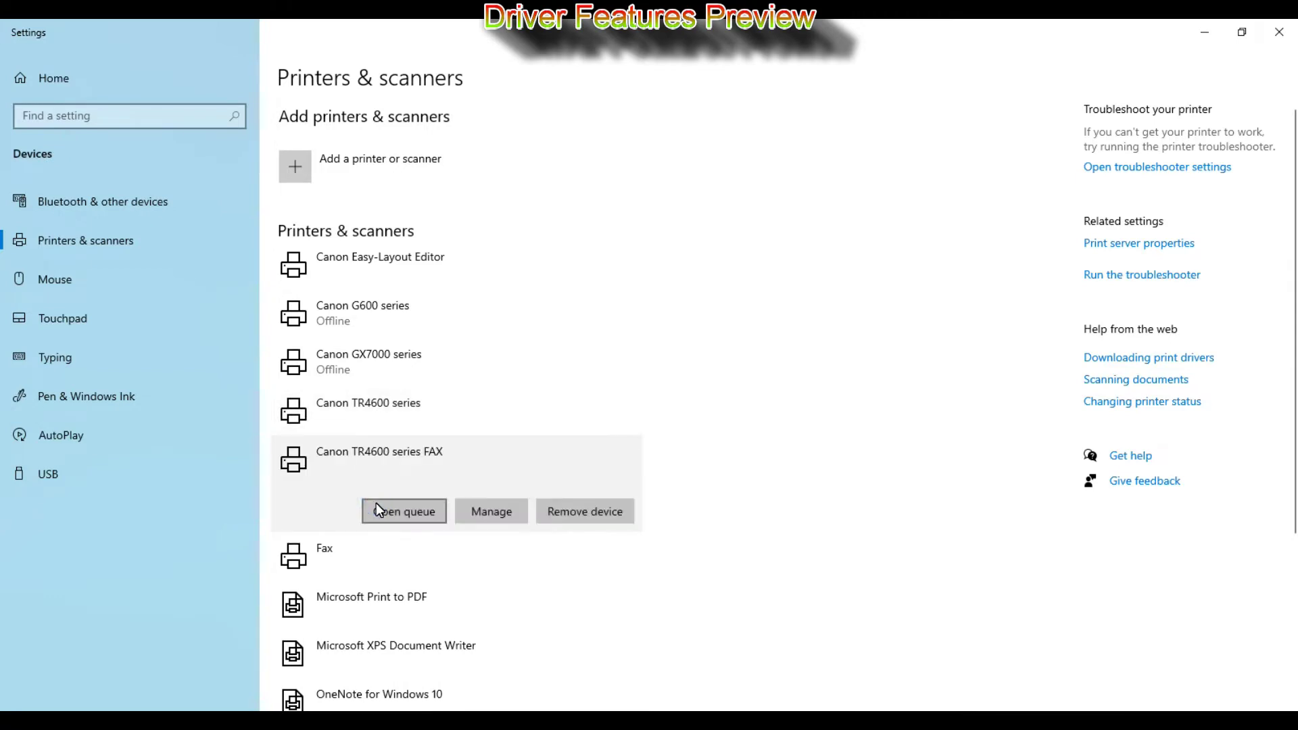
click(378, 416)
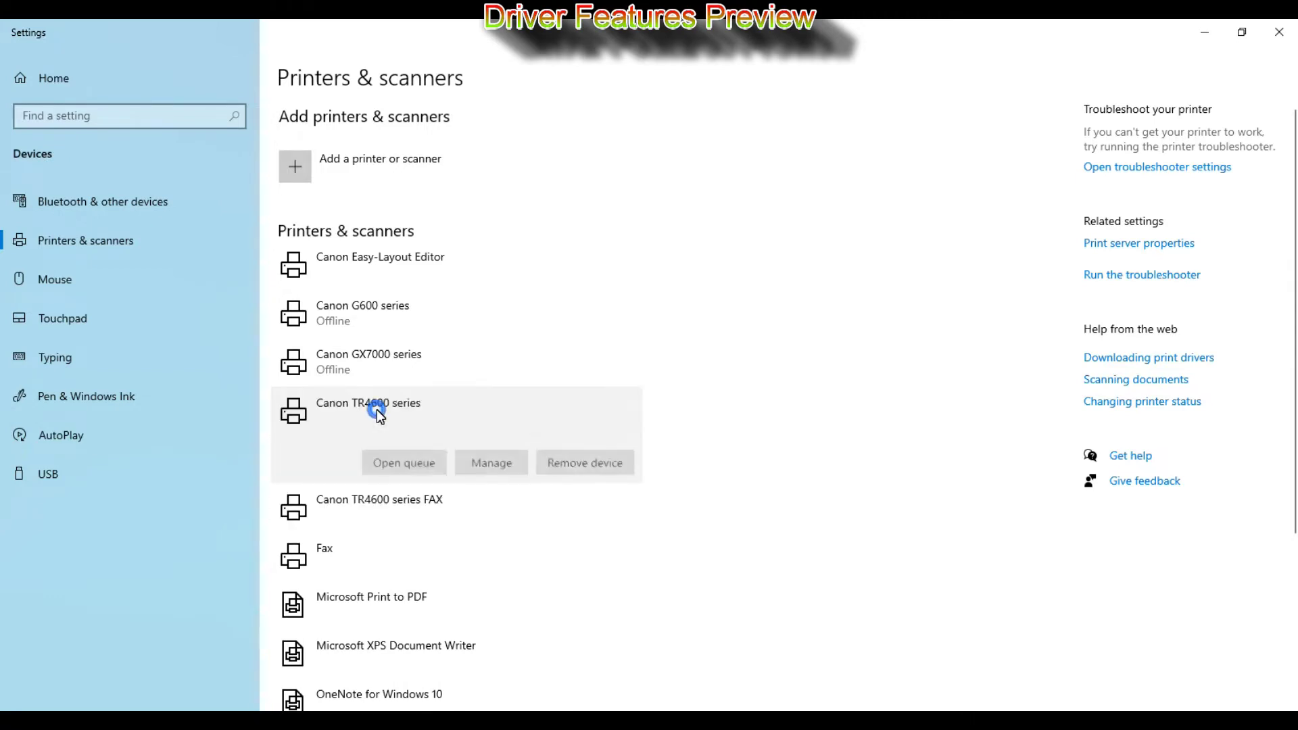
click(482, 462)
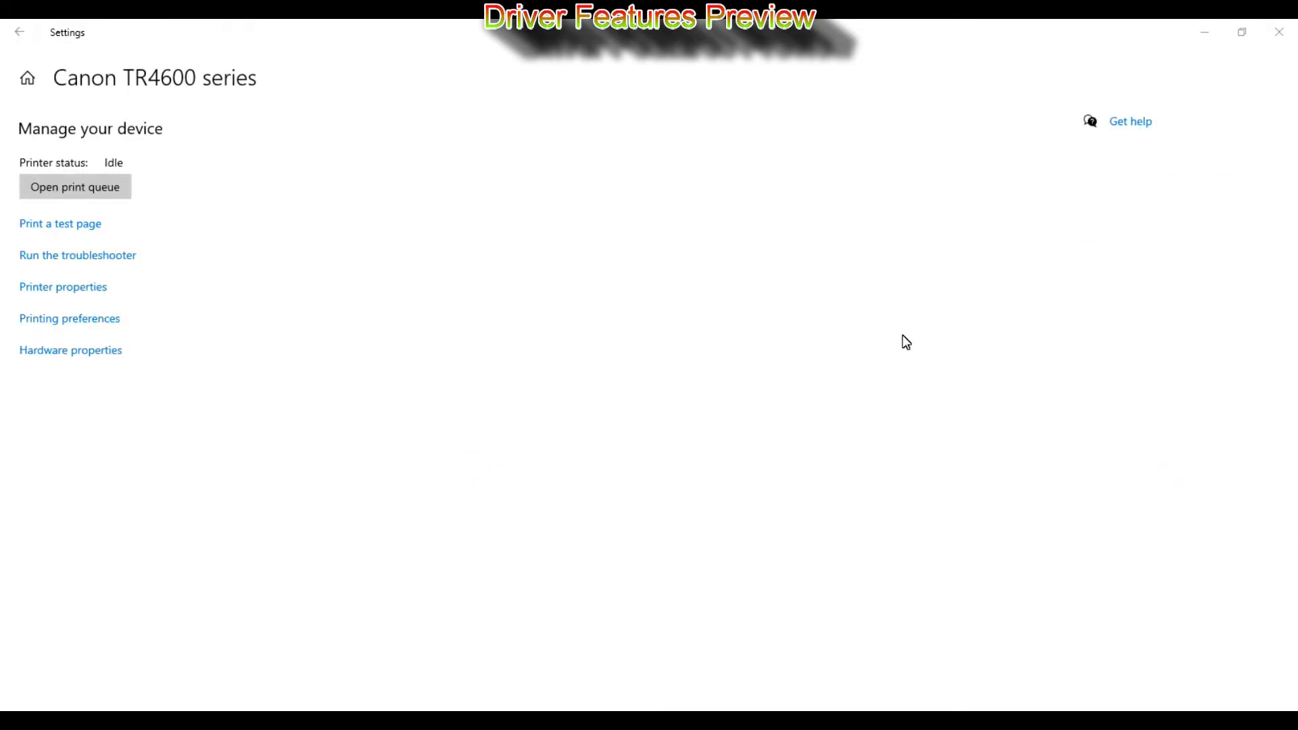
click(1190, 32)
- Try two-sided and borderless printing, confirming Photo Paper Plus Glossy II media and Letter size
drag(483, 279, 592, 83)
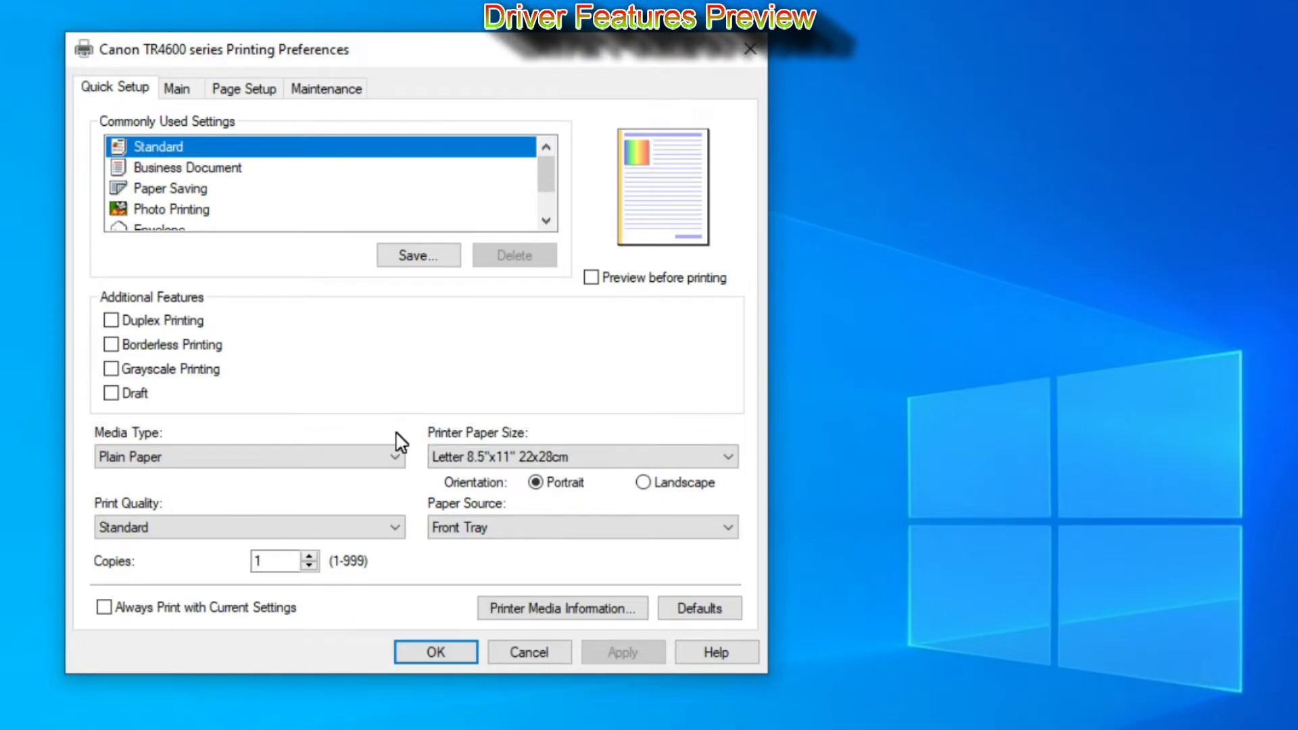
click(112, 321)
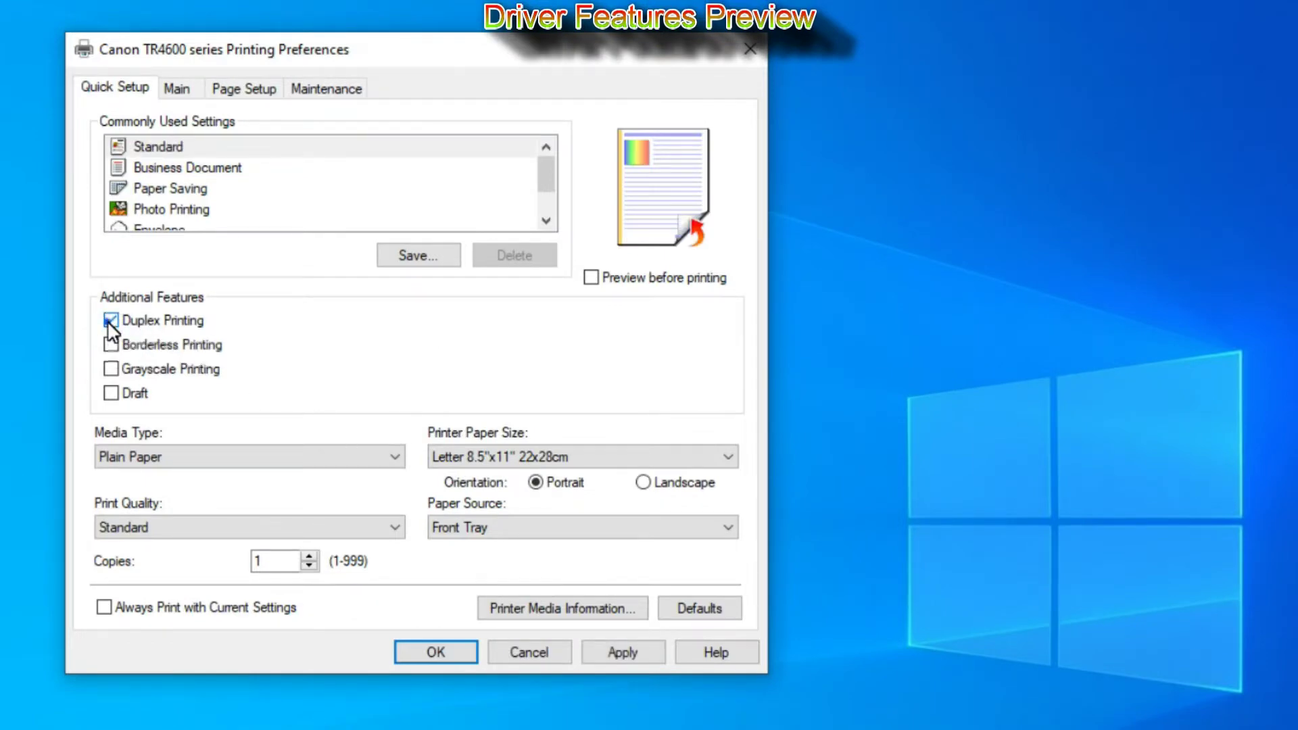
click(109, 321)
click(112, 346)
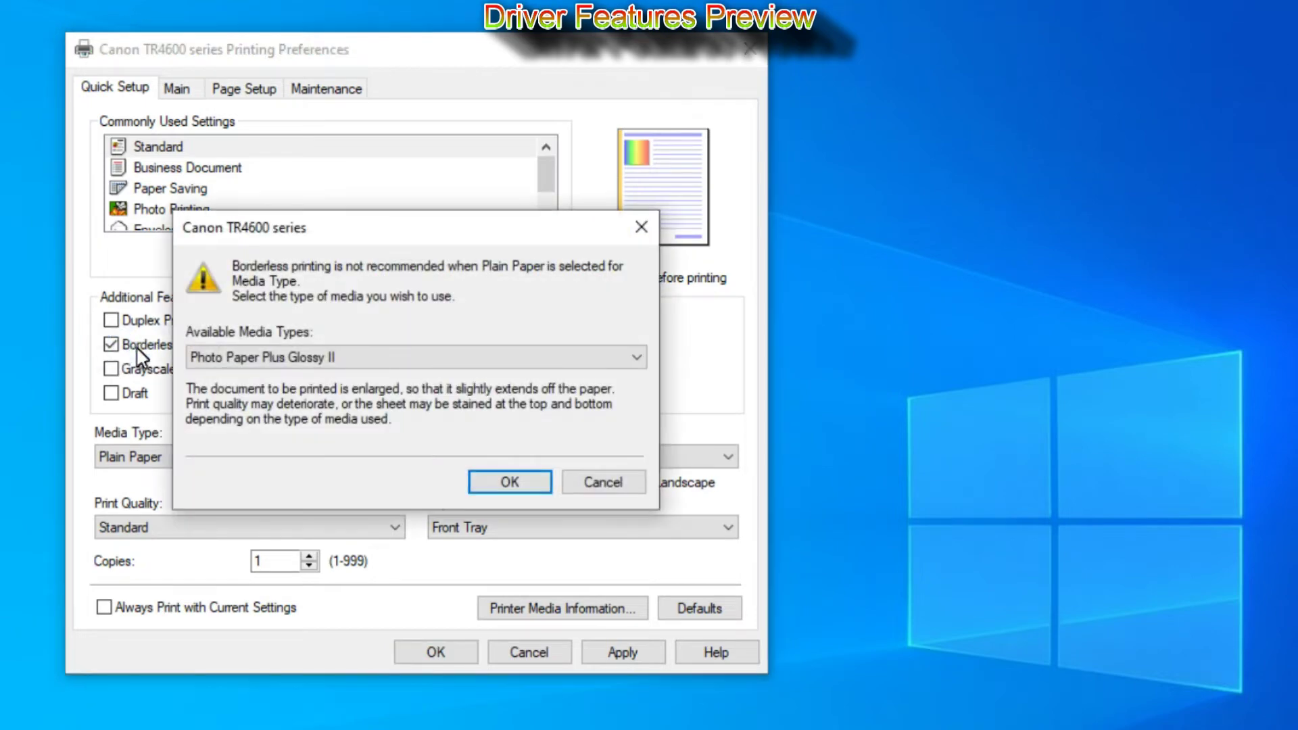
click(261, 358)
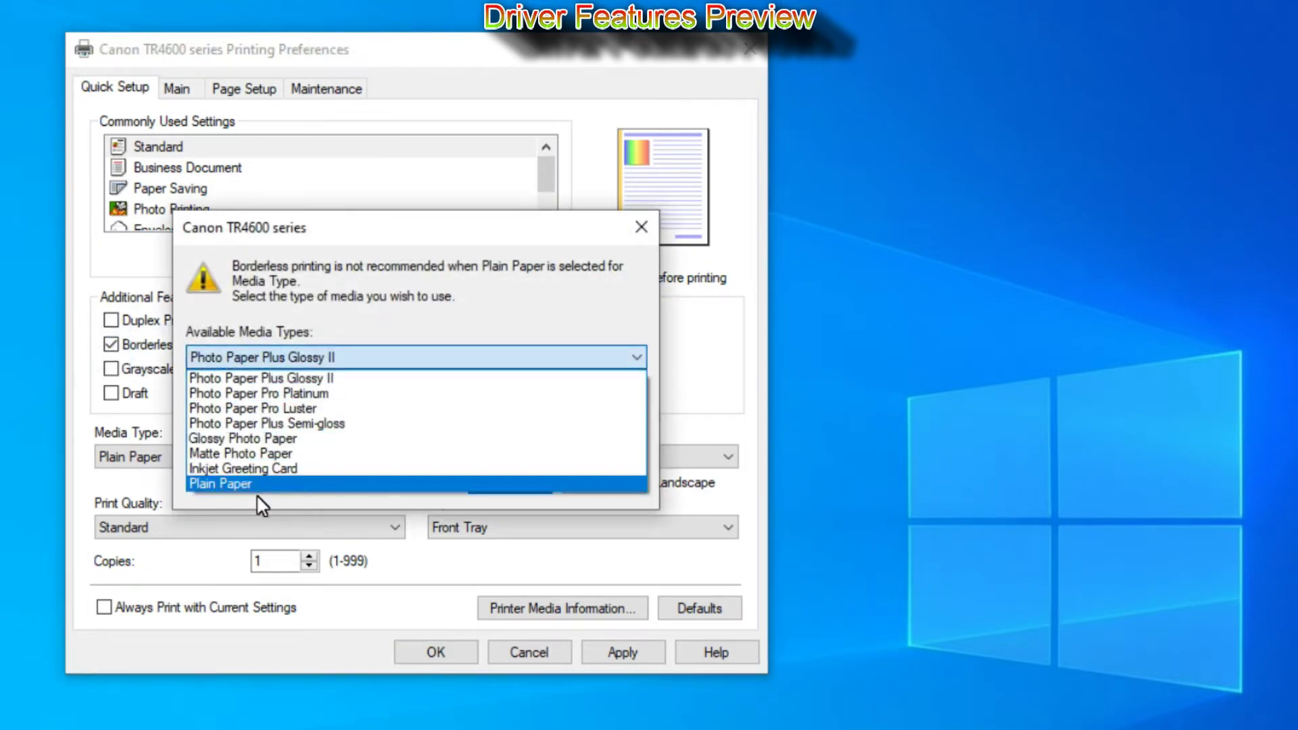
click(267, 378)
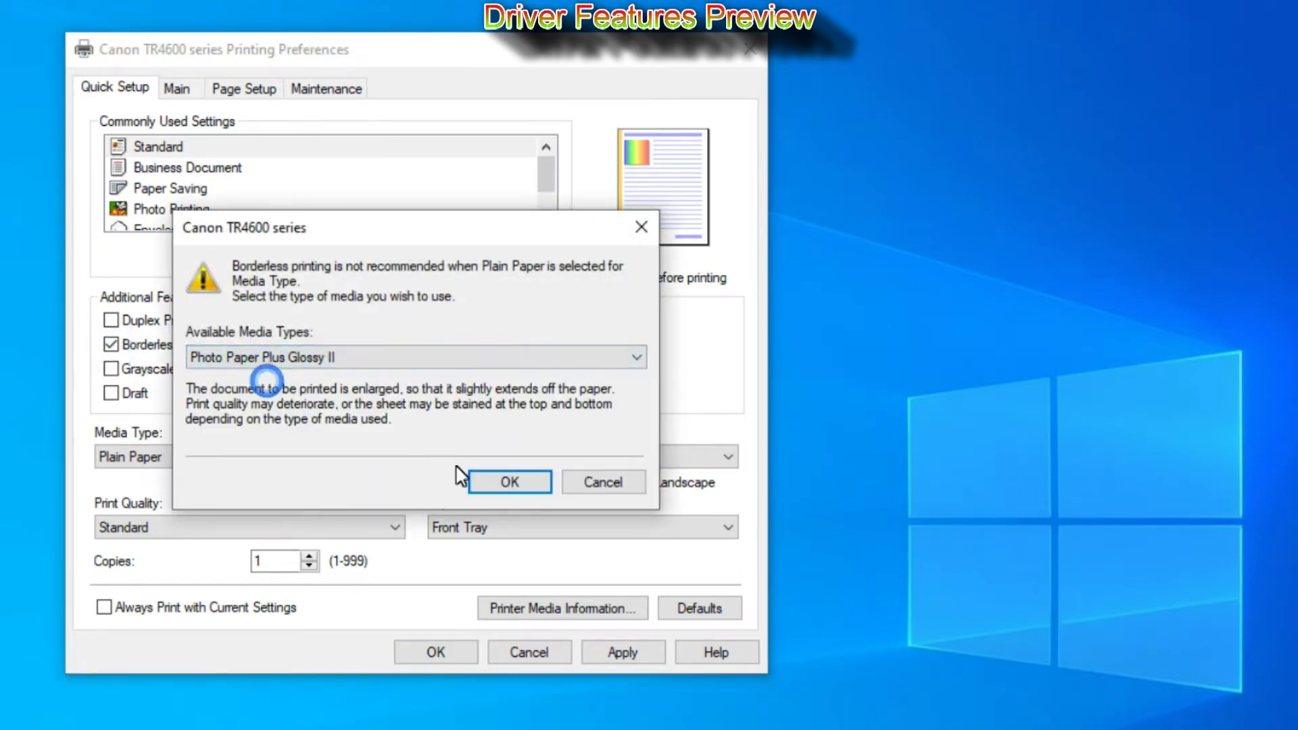
click(498, 486)
click(499, 459)
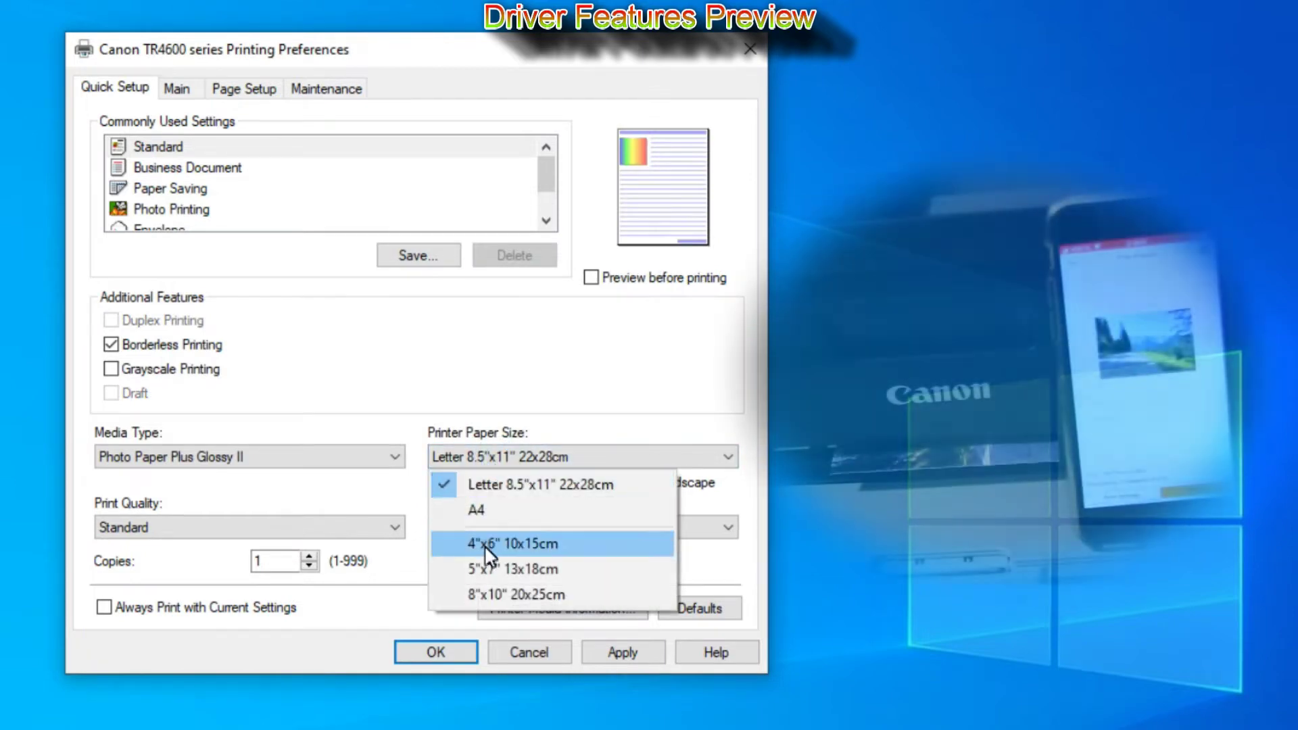
click(487, 485)
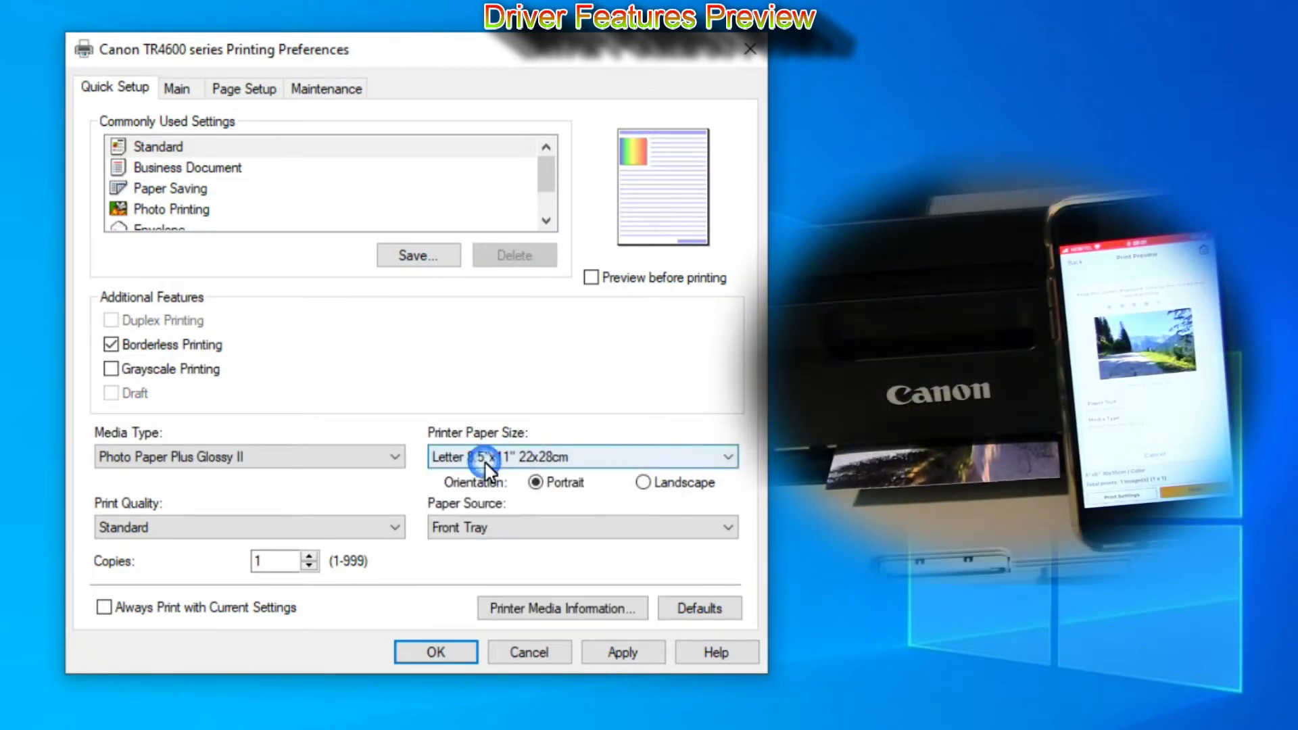
- Turn borderless off, restore Plain Paper media, toggle grayscale and draft, keeping Letter size
click(112, 371)
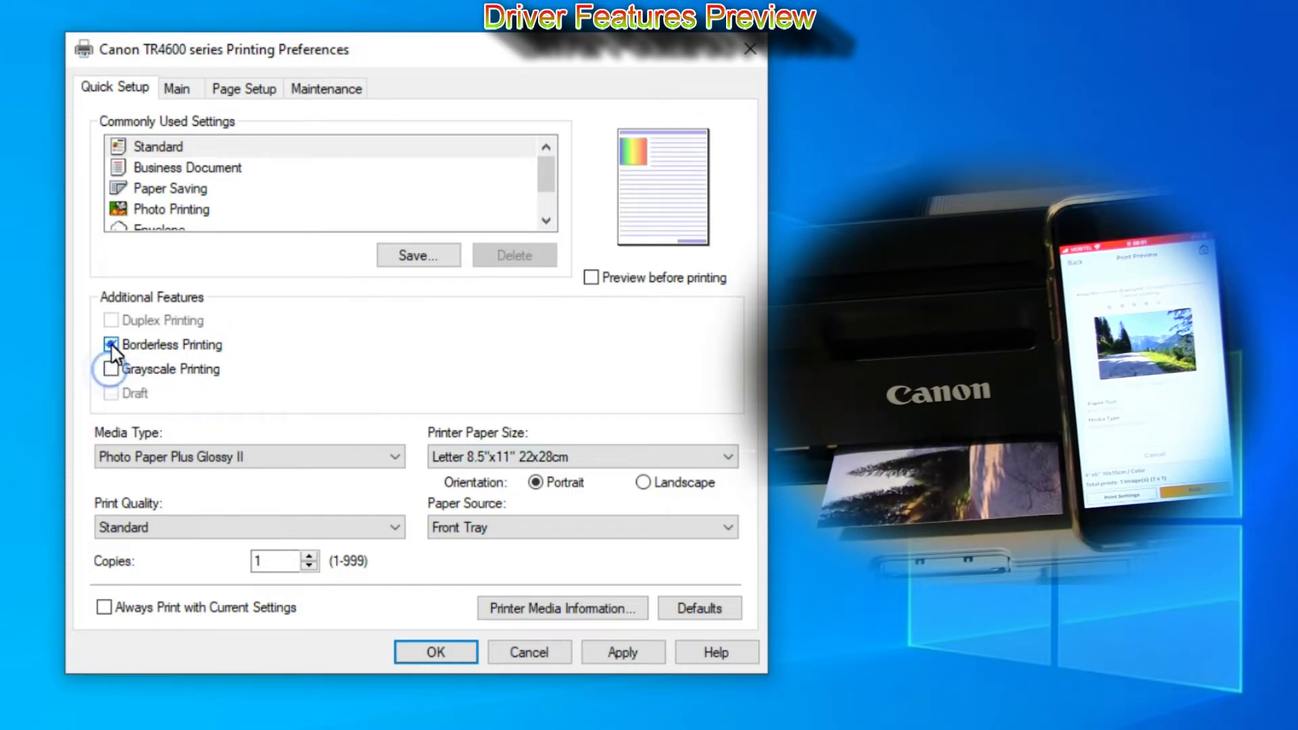
click(112, 346)
click(149, 457)
click(162, 484)
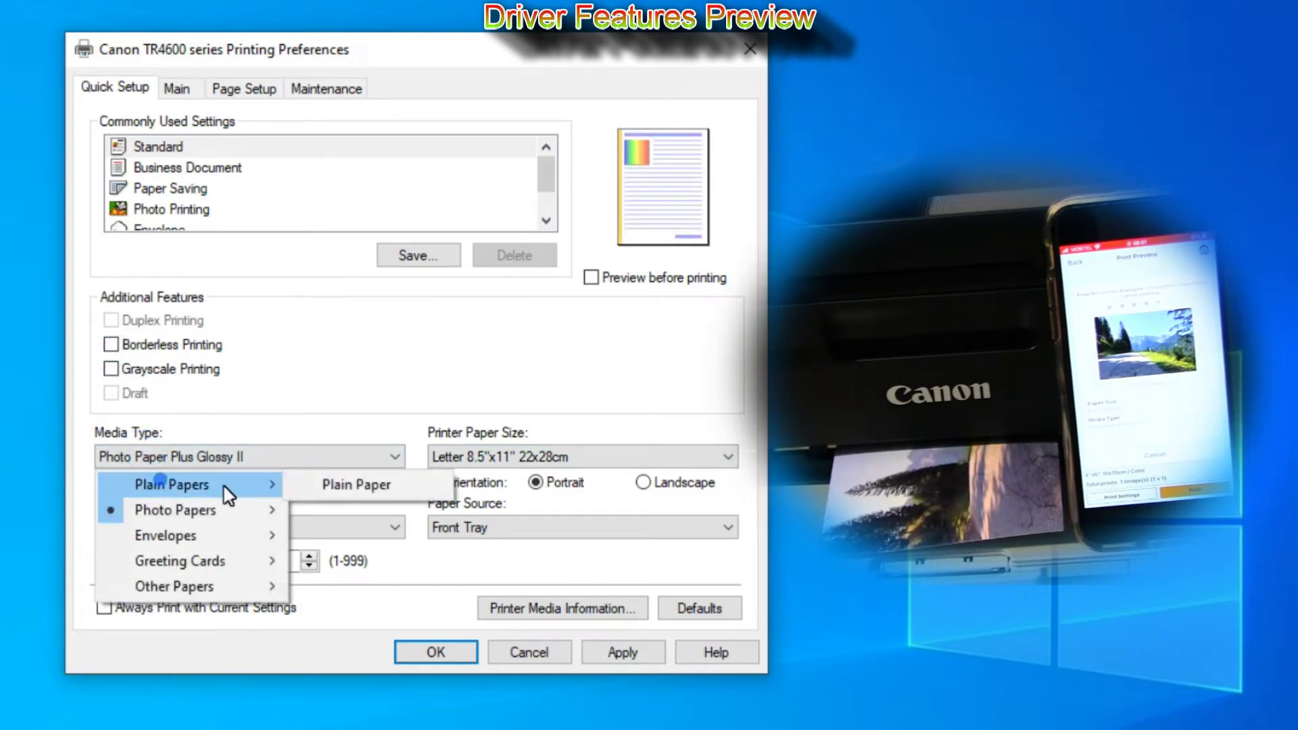
click(312, 484)
click(112, 393)
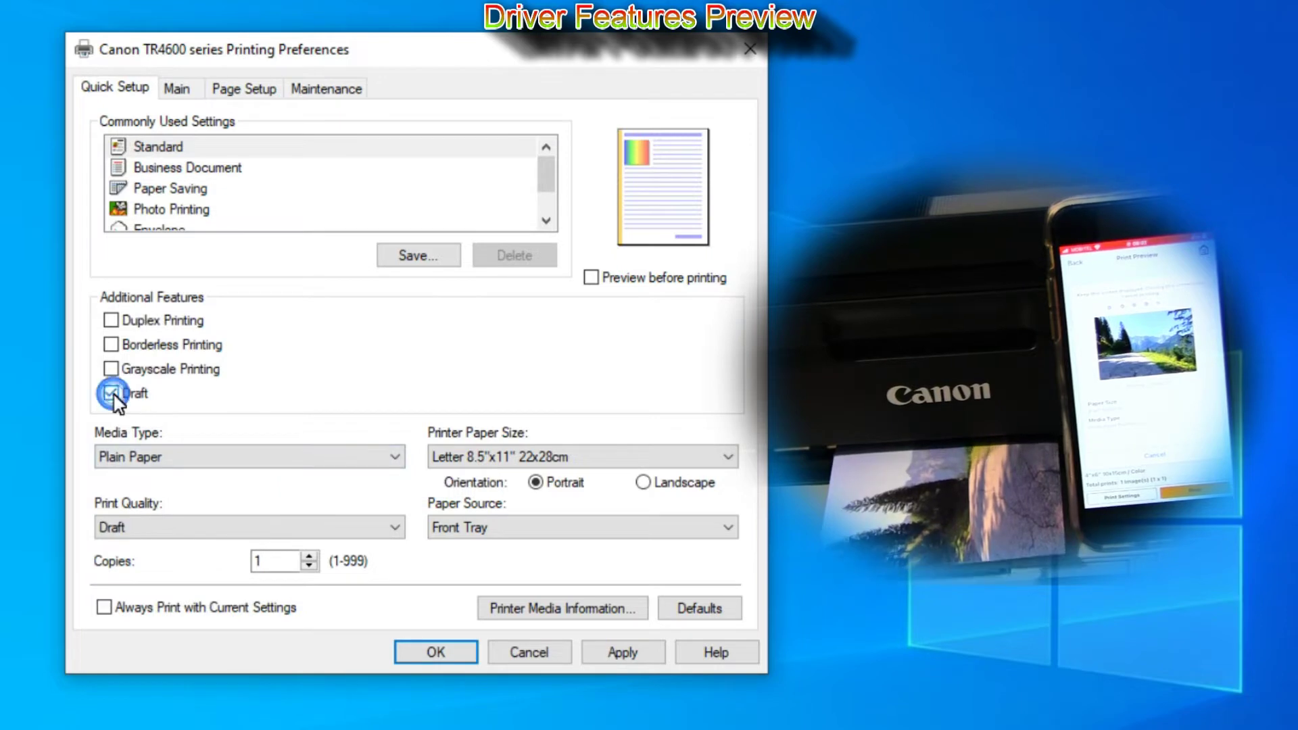
click(111, 394)
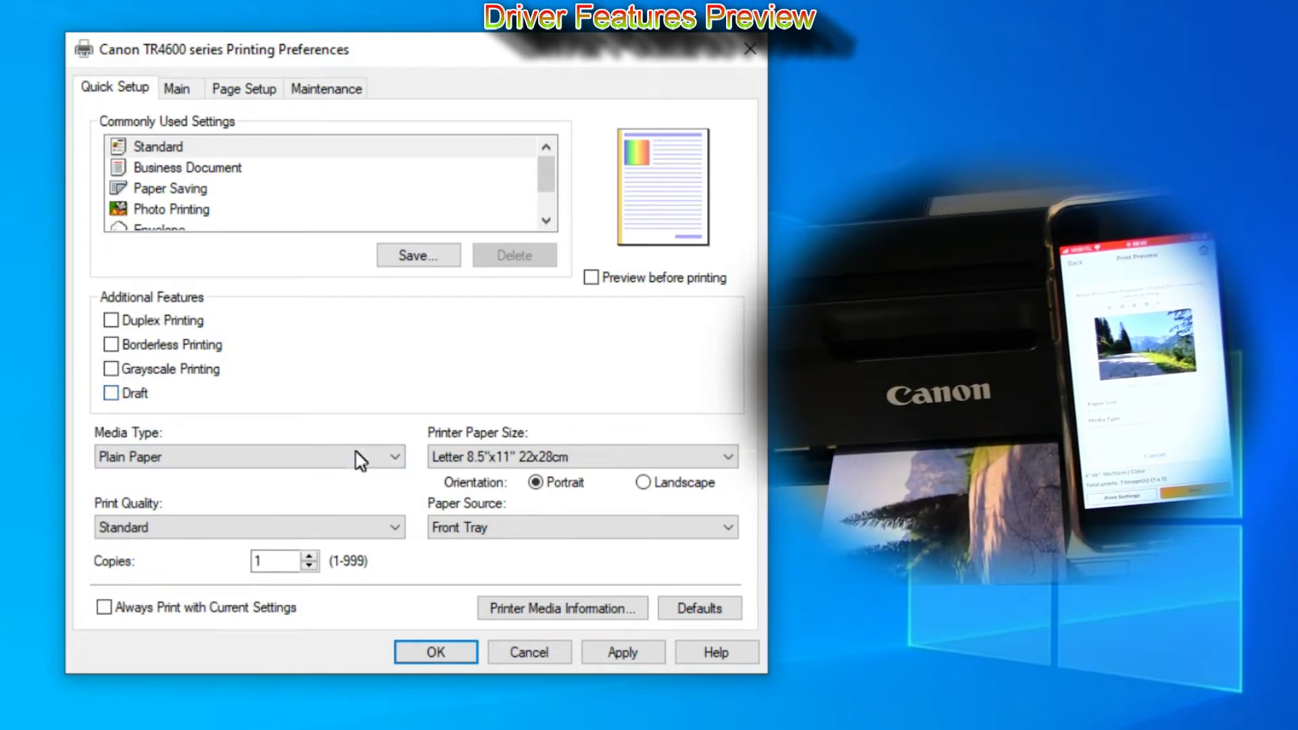
click(449, 457)
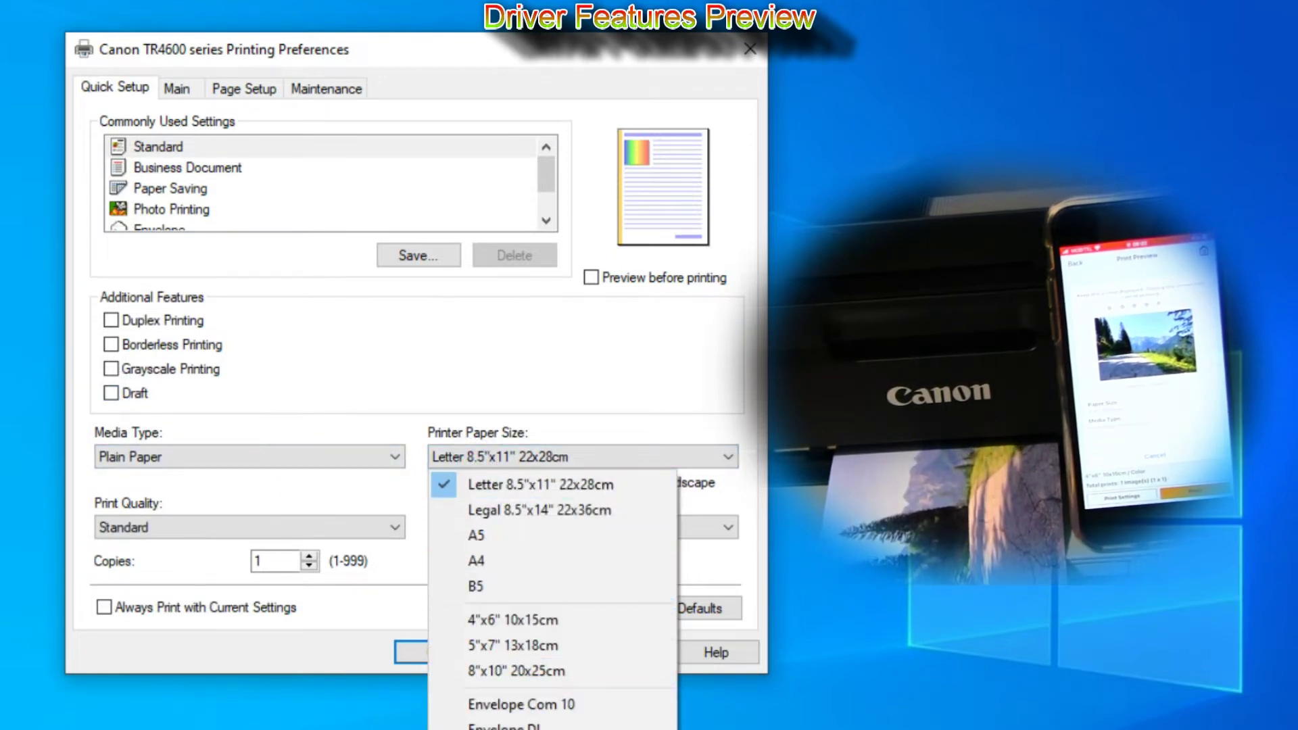
click(444, 373)
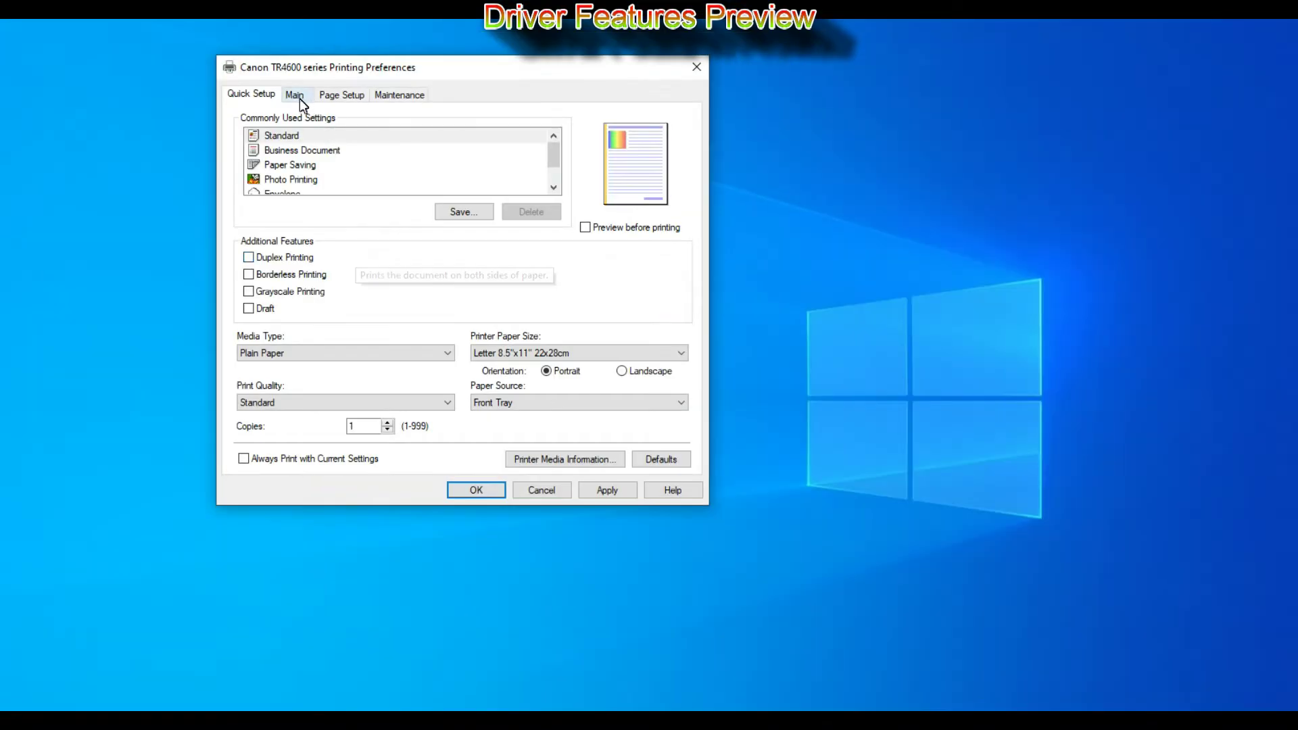
- Set the media type to Glossy Photo Paper on the Main tab
click(299, 98)
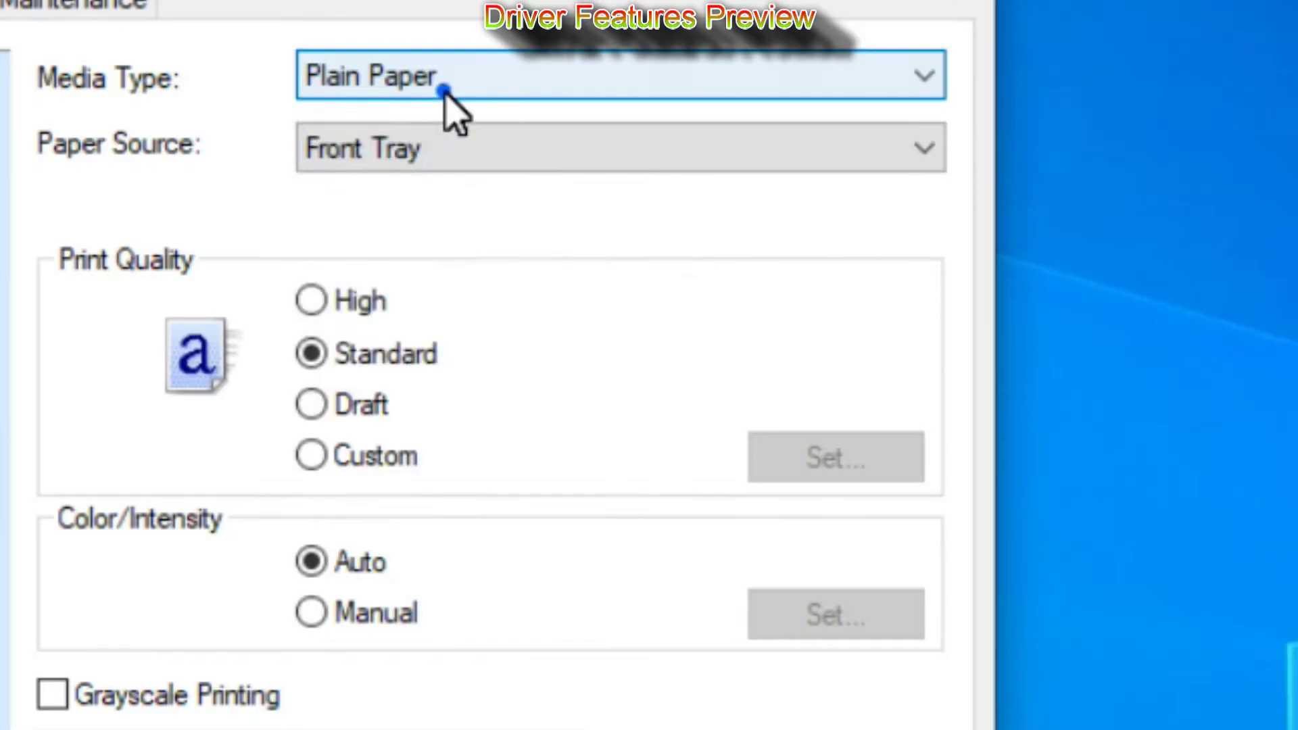
click(524, 126)
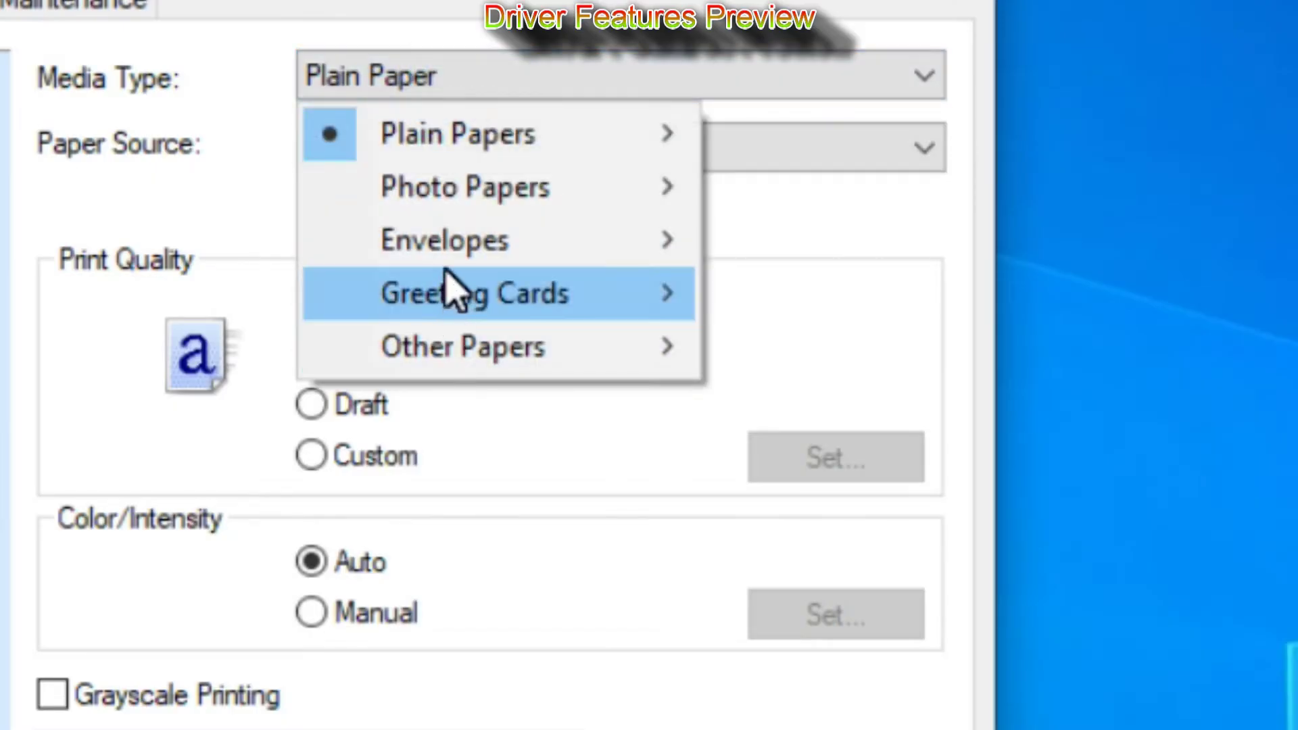
mouse_move(475, 312)
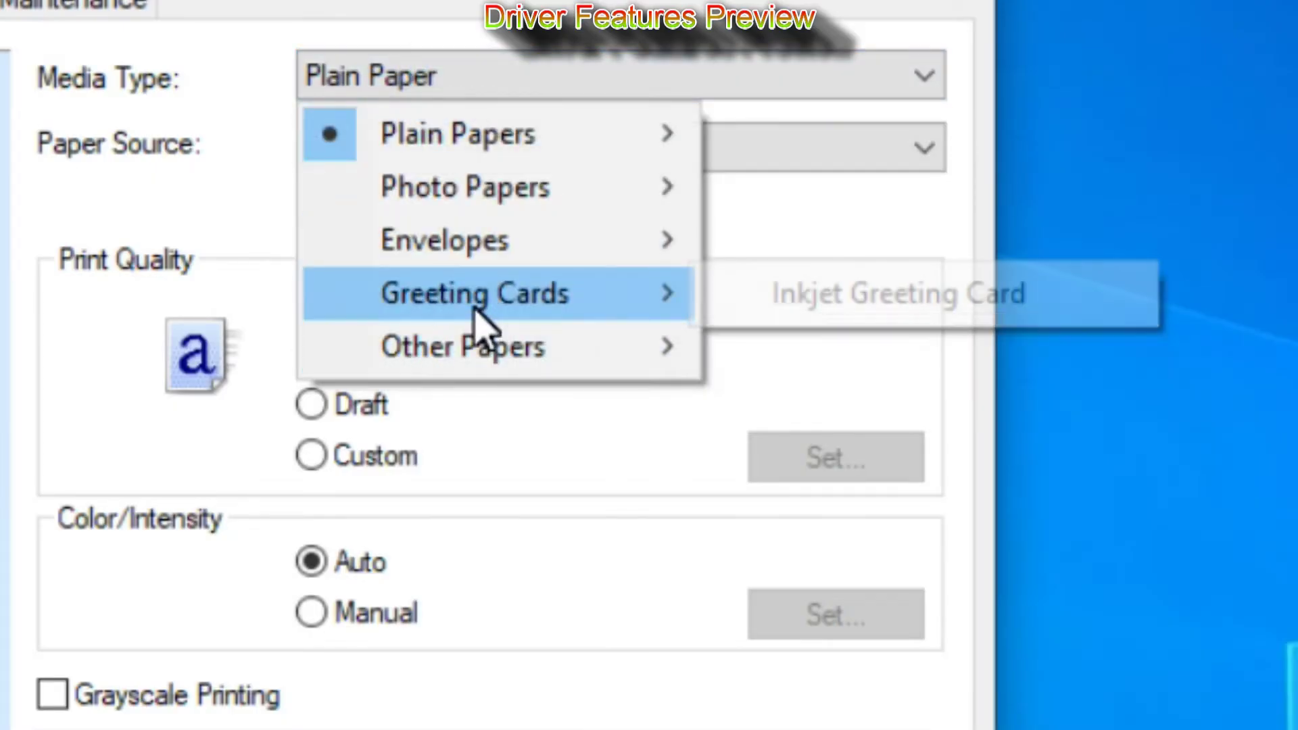
mouse_move(488, 196)
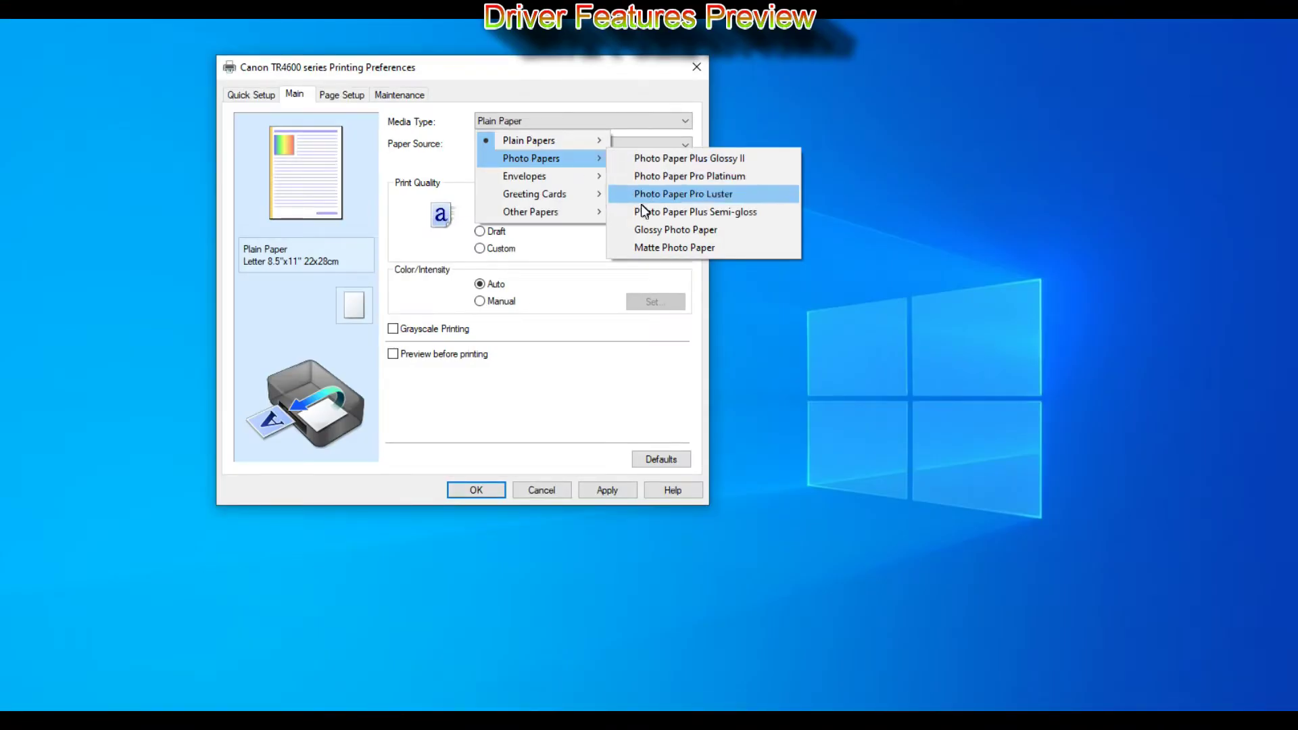
click(645, 230)
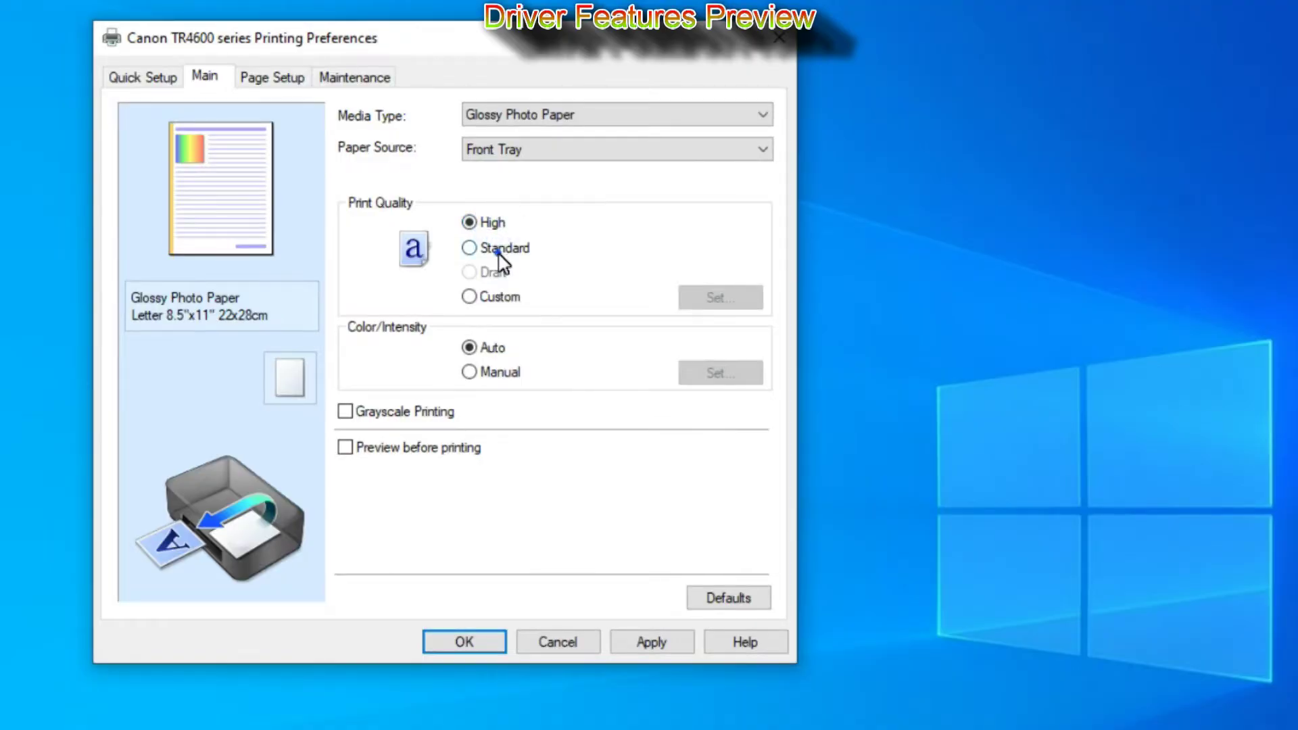
- Choose Standard quality and manual colour adjustment with magenta raised to 33
click(498, 249)
click(721, 374)
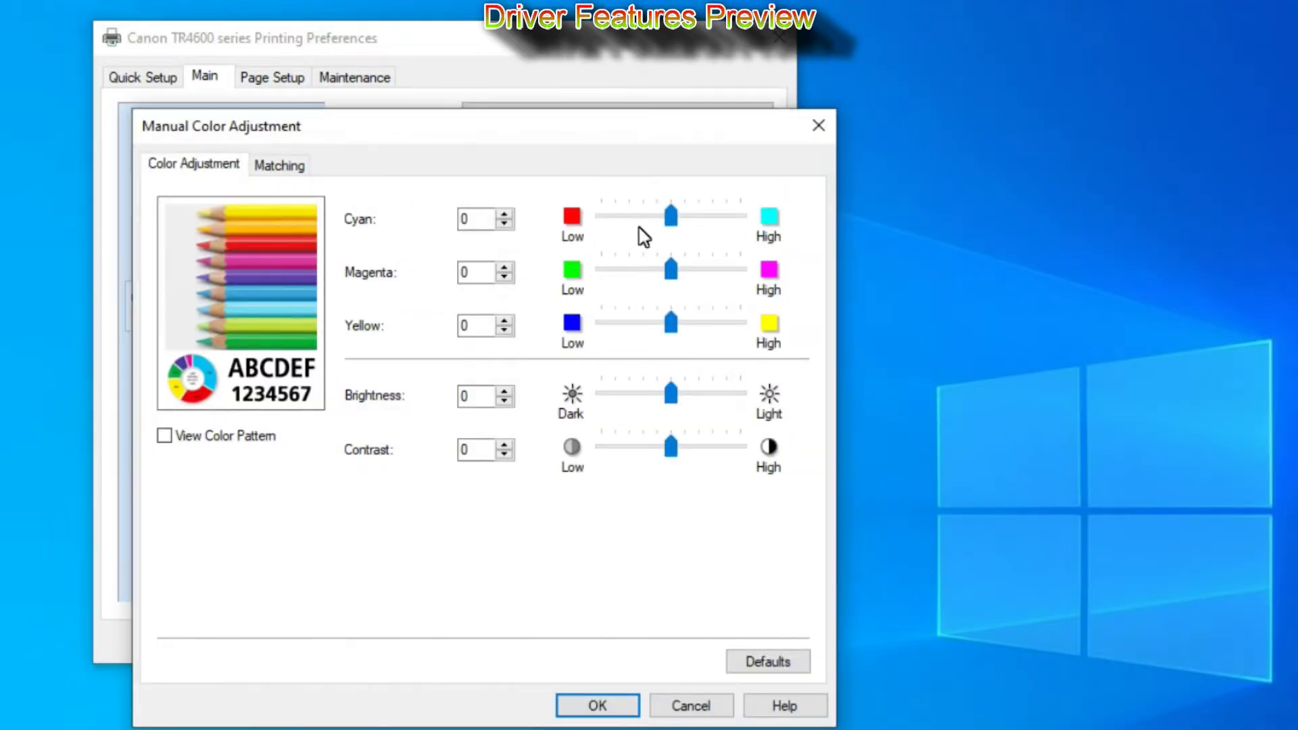
drag(671, 271, 714, 287)
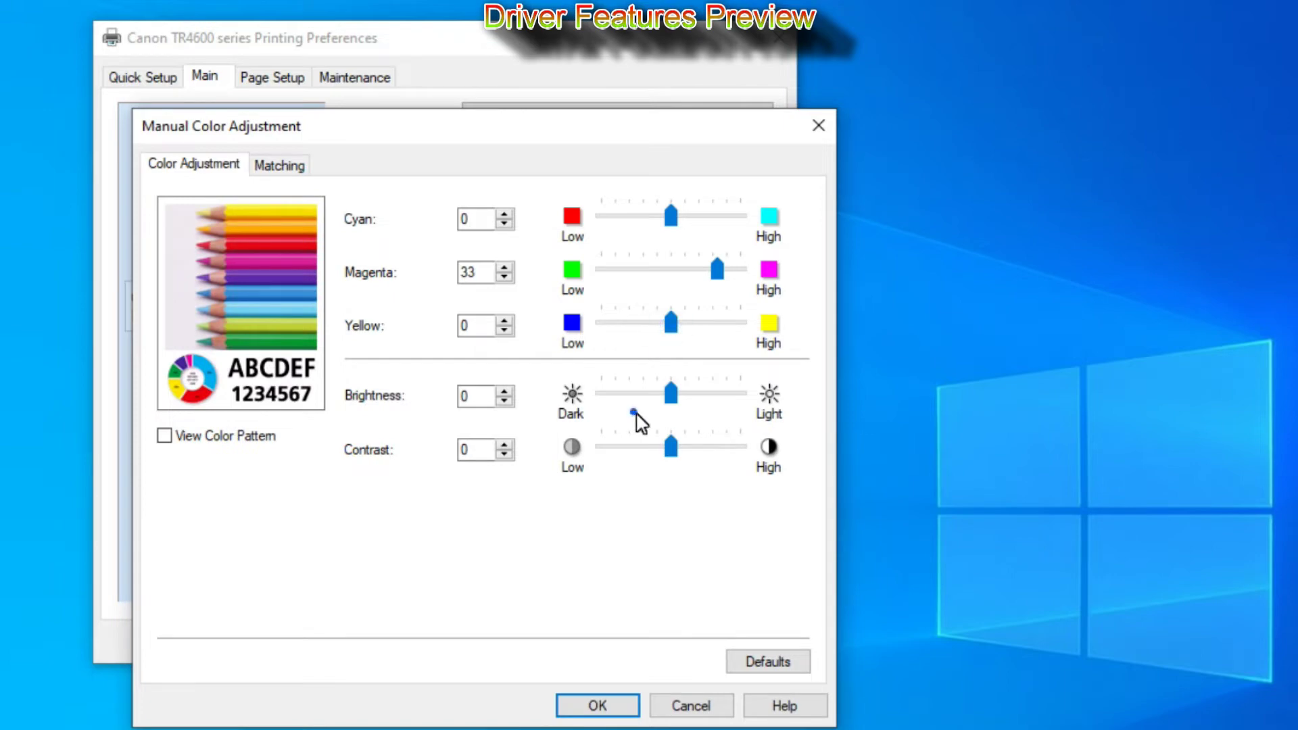
click(612, 706)
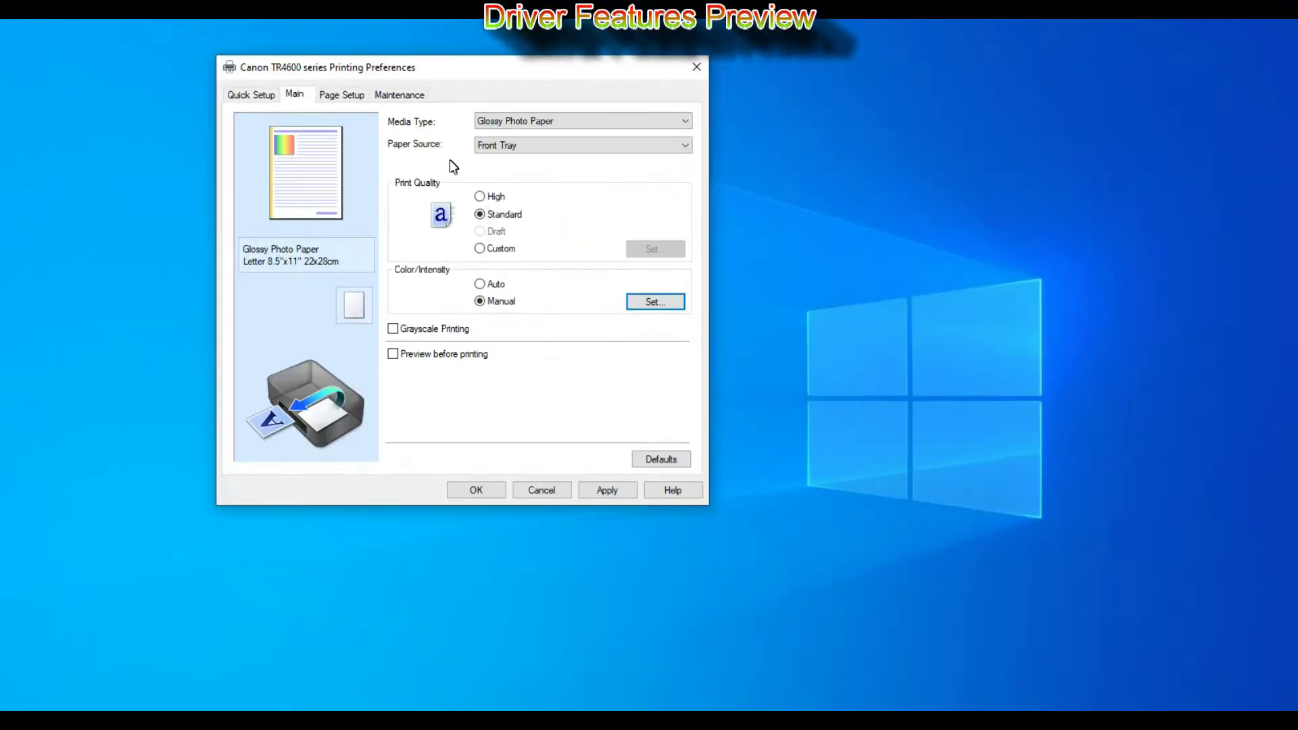
click(351, 99)
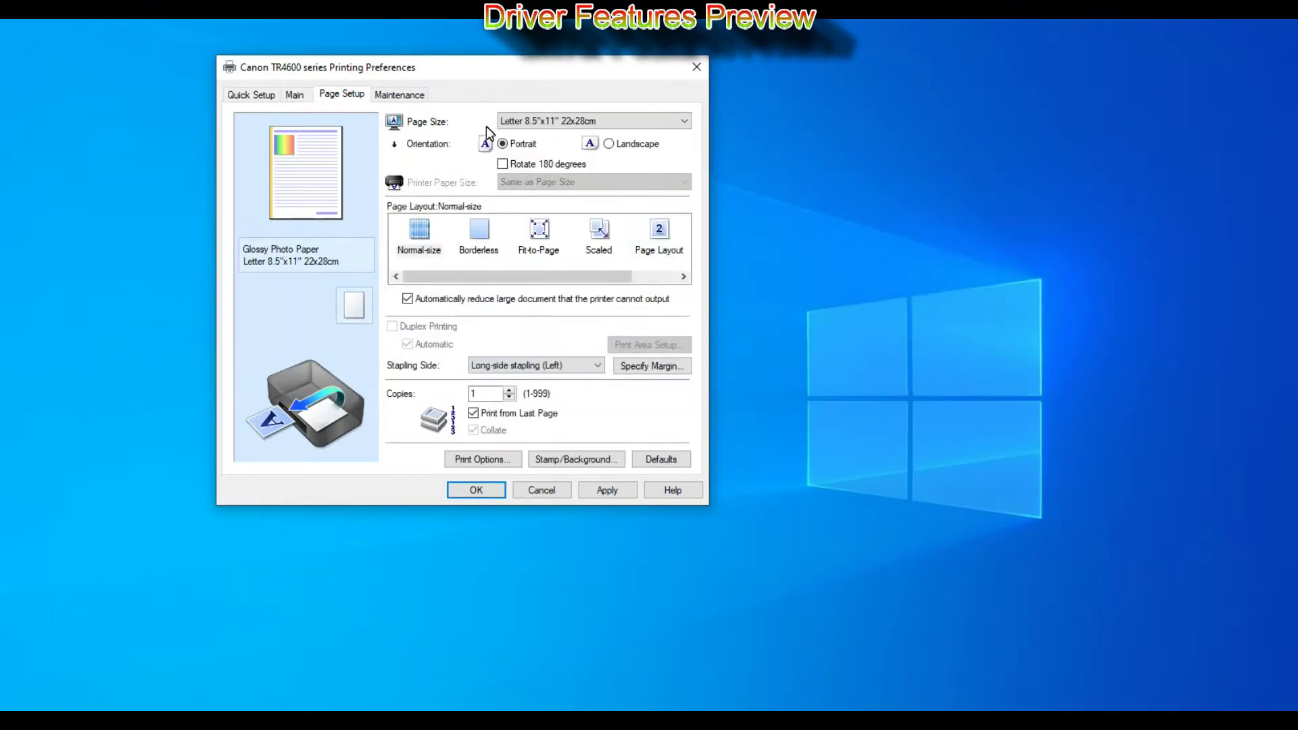
- Define a custom 215.9x279.4 mm page size with units in millimetres
click(528, 125)
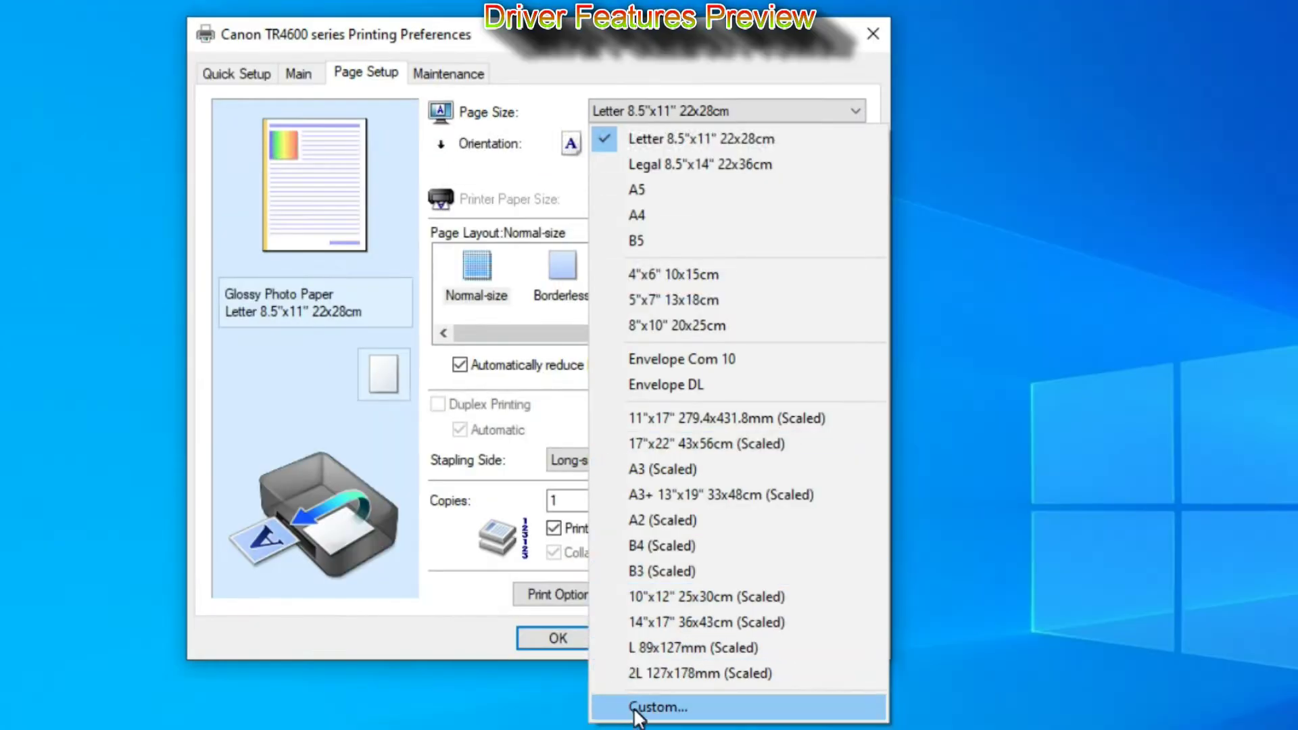
click(639, 708)
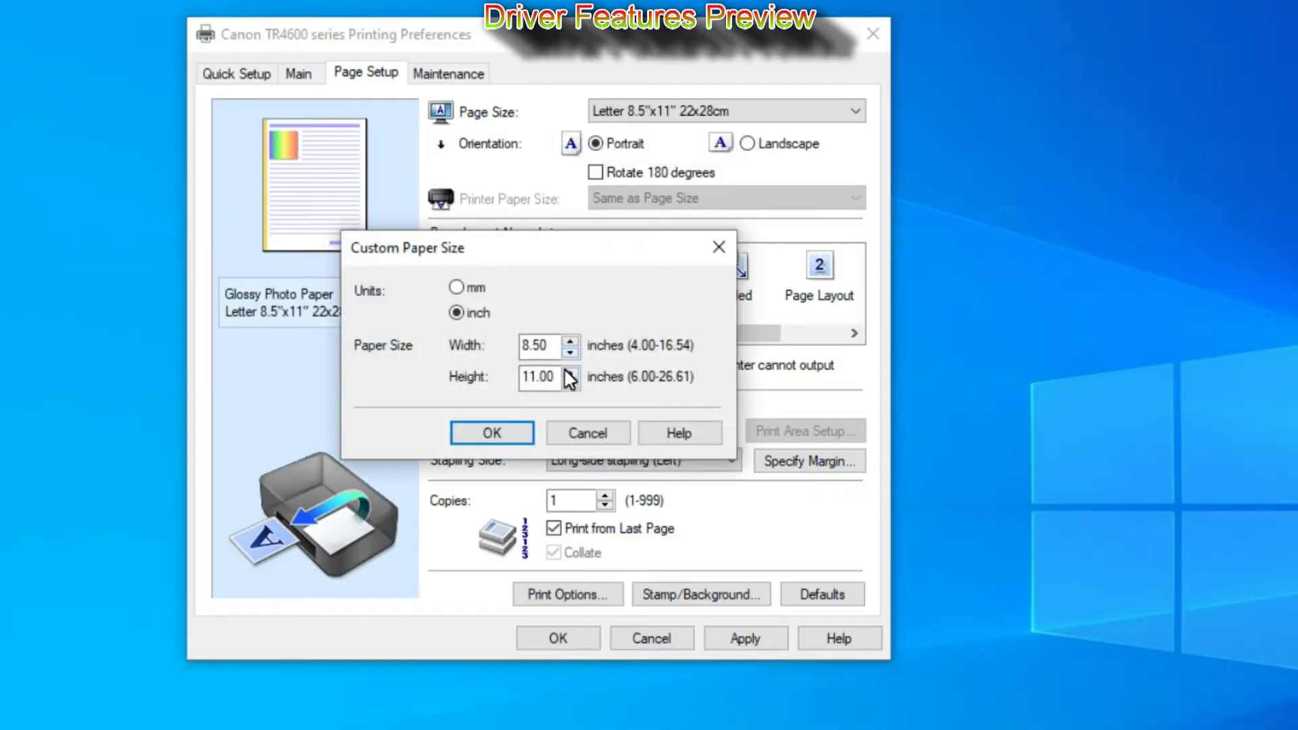
click(457, 287)
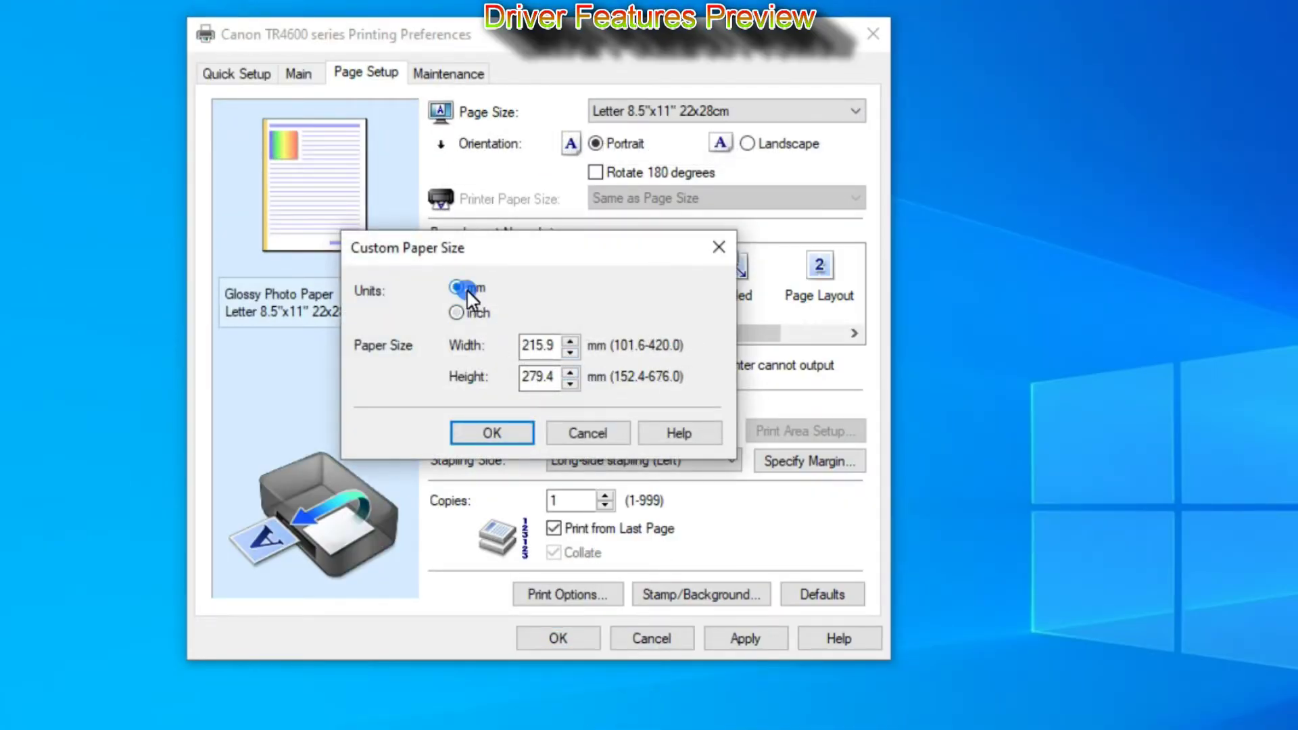
click(645, 377)
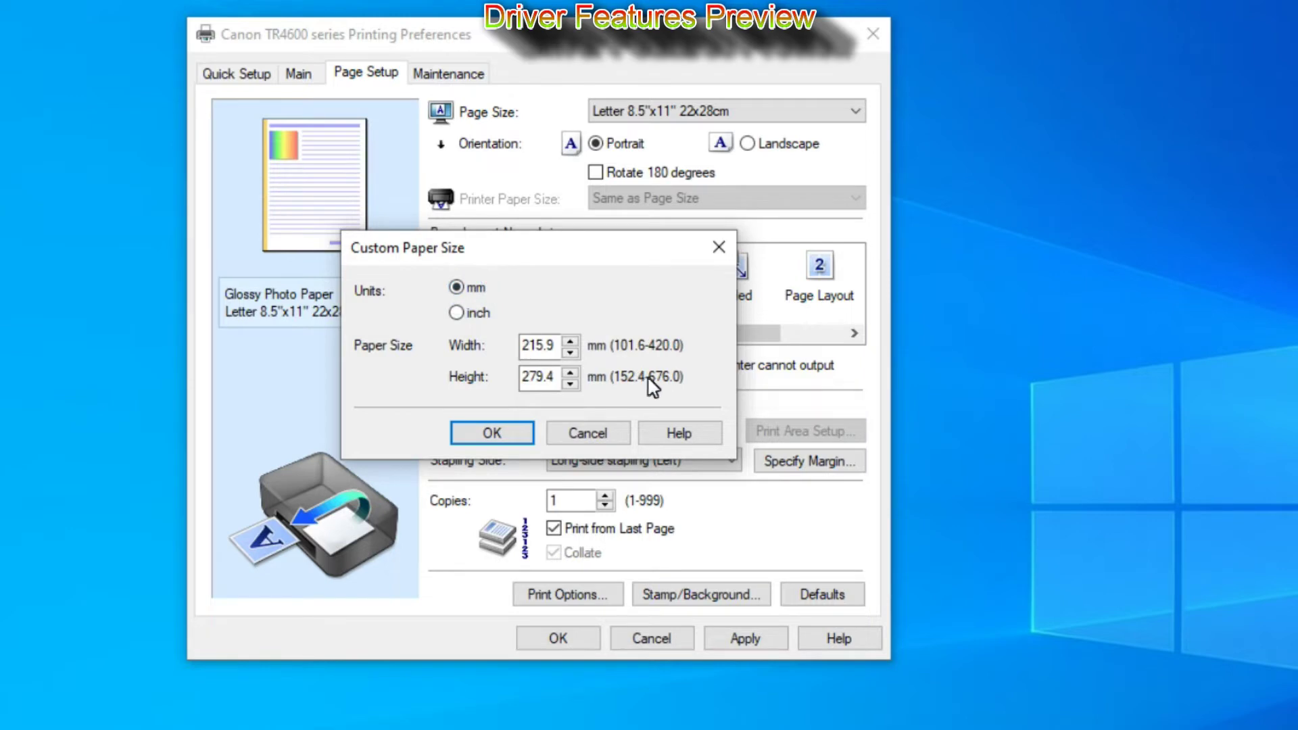
click(512, 436)
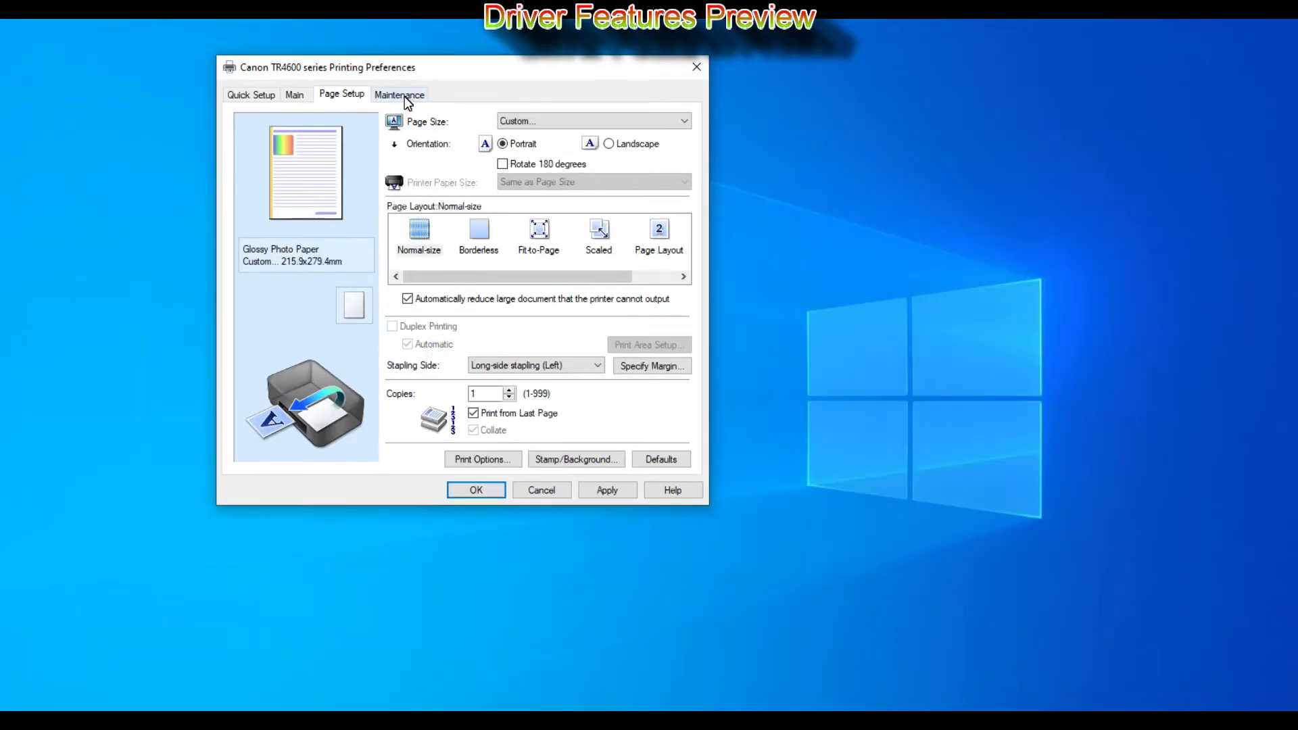
- Check Custom Settings on the Maintenance tab unchanged and launch Maintenance and Preferences
click(405, 96)
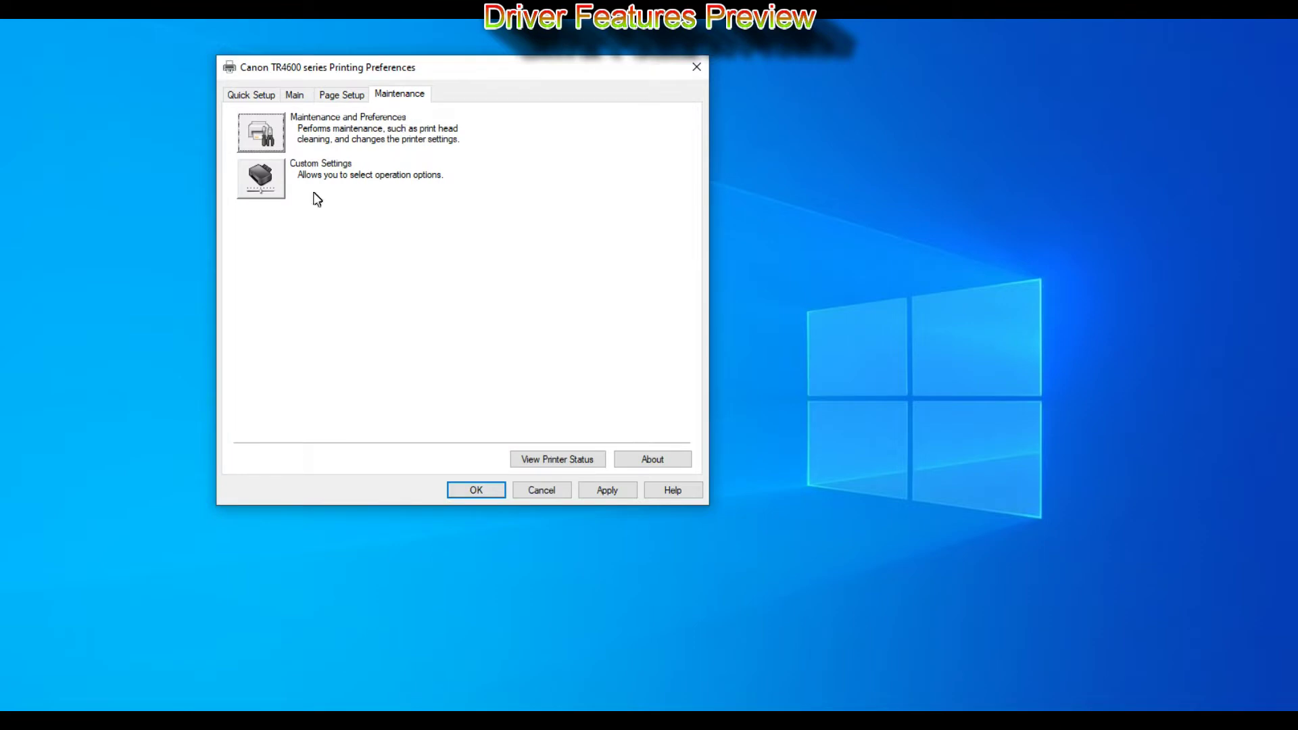
click(261, 181)
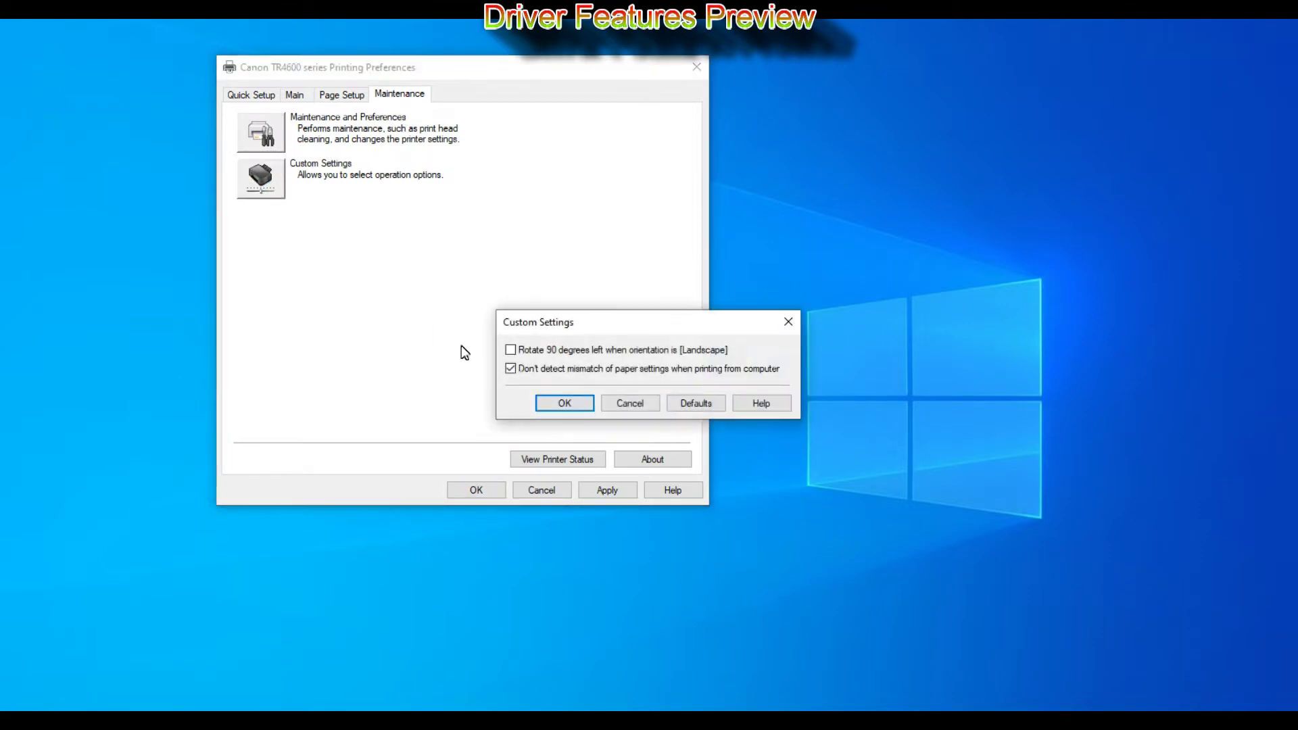
click(620, 404)
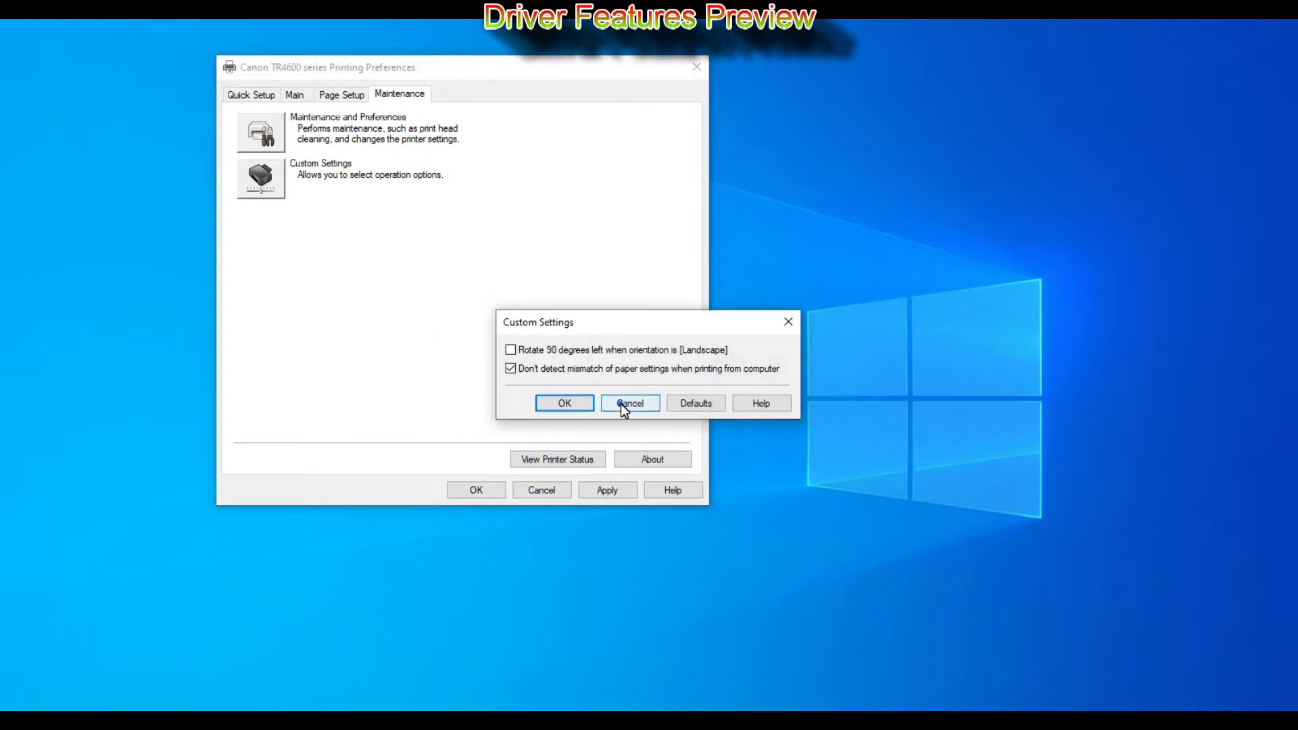
click(265, 122)
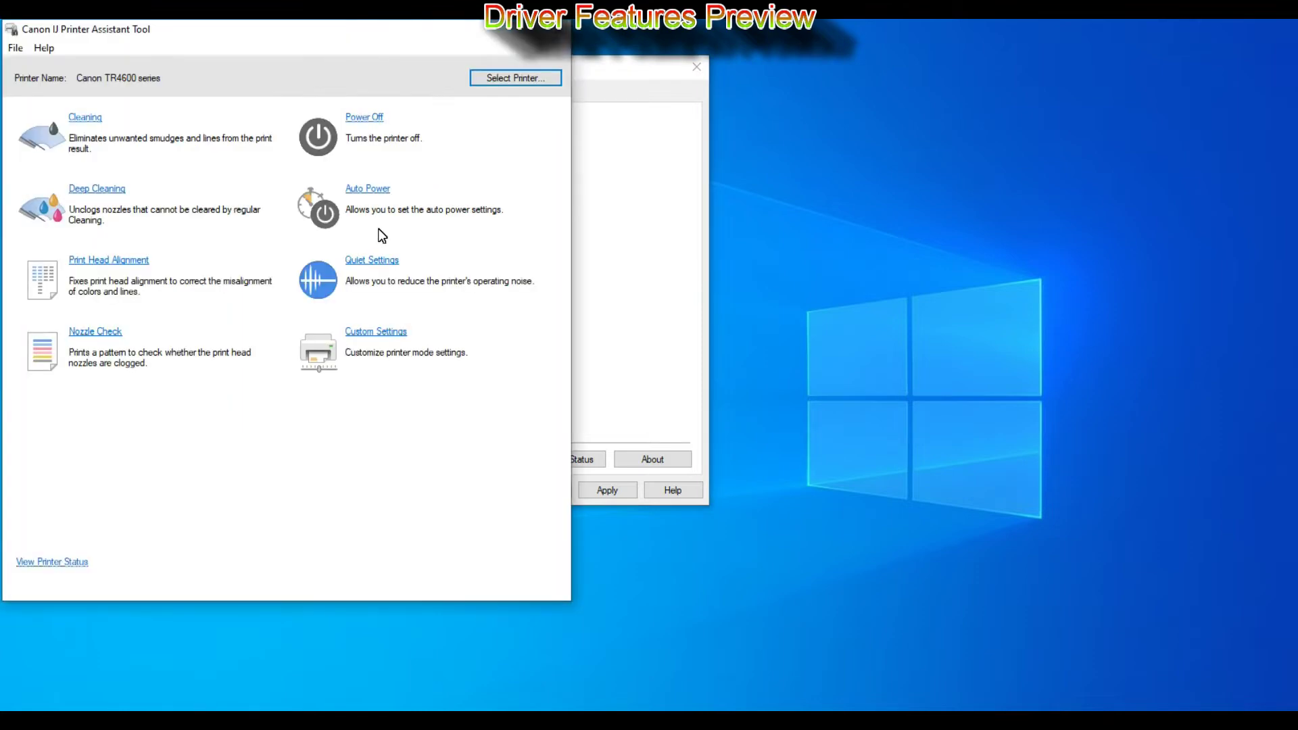
- Enable Auto Power On and set Auto Power Off to 30 minutes, applying them to the printer
drag(299, 31, 863, 66)
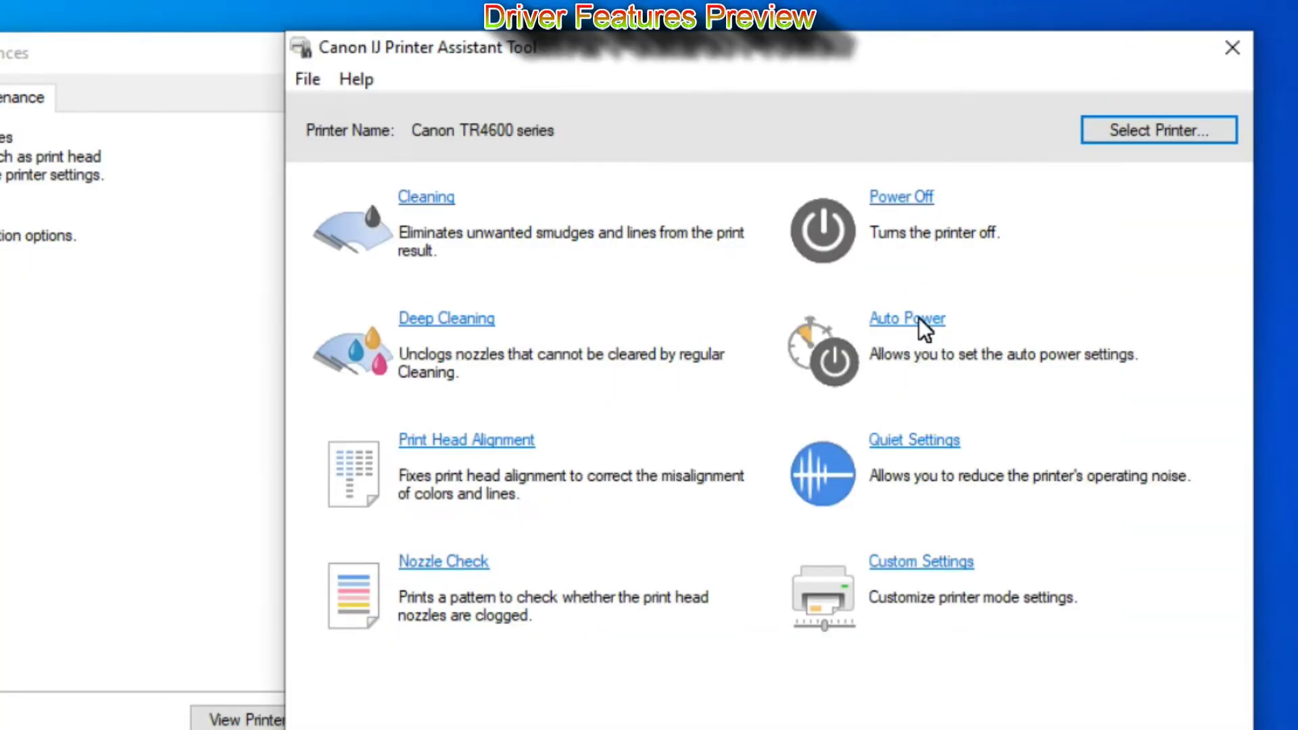
click(919, 319)
click(538, 532)
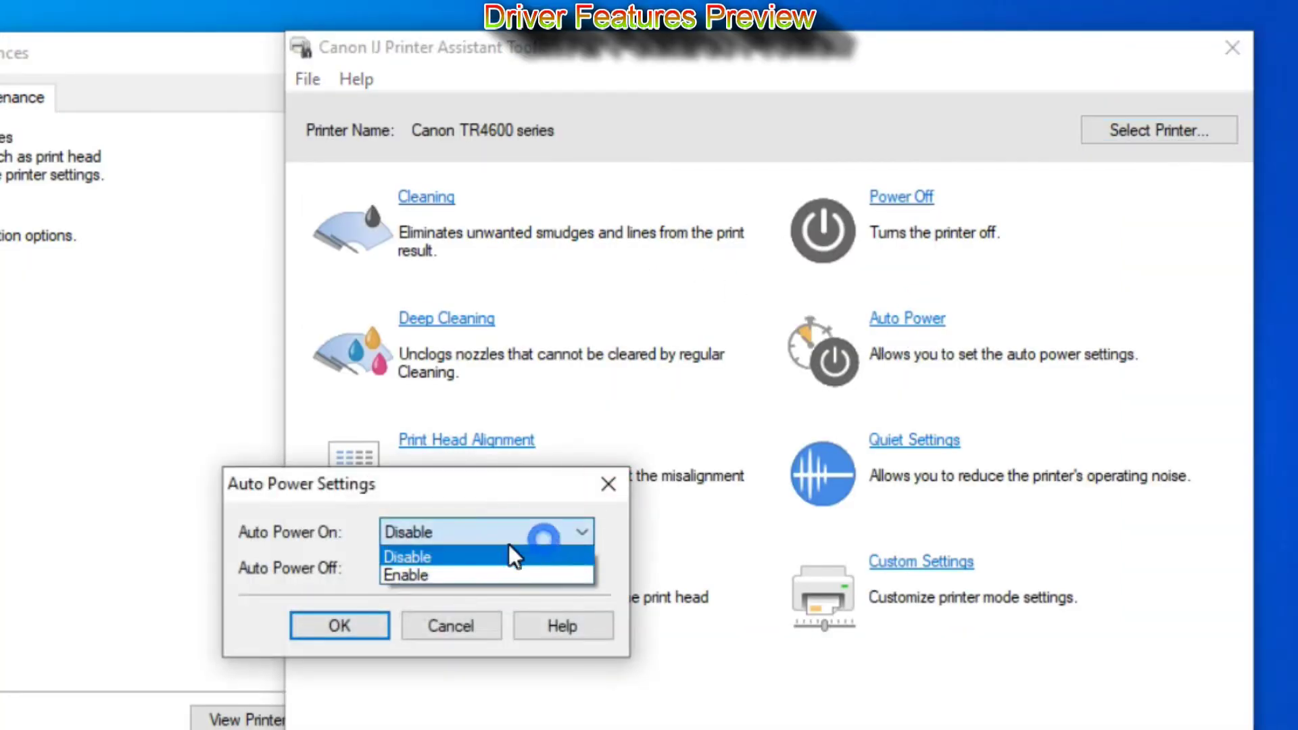
click(468, 576)
click(470, 571)
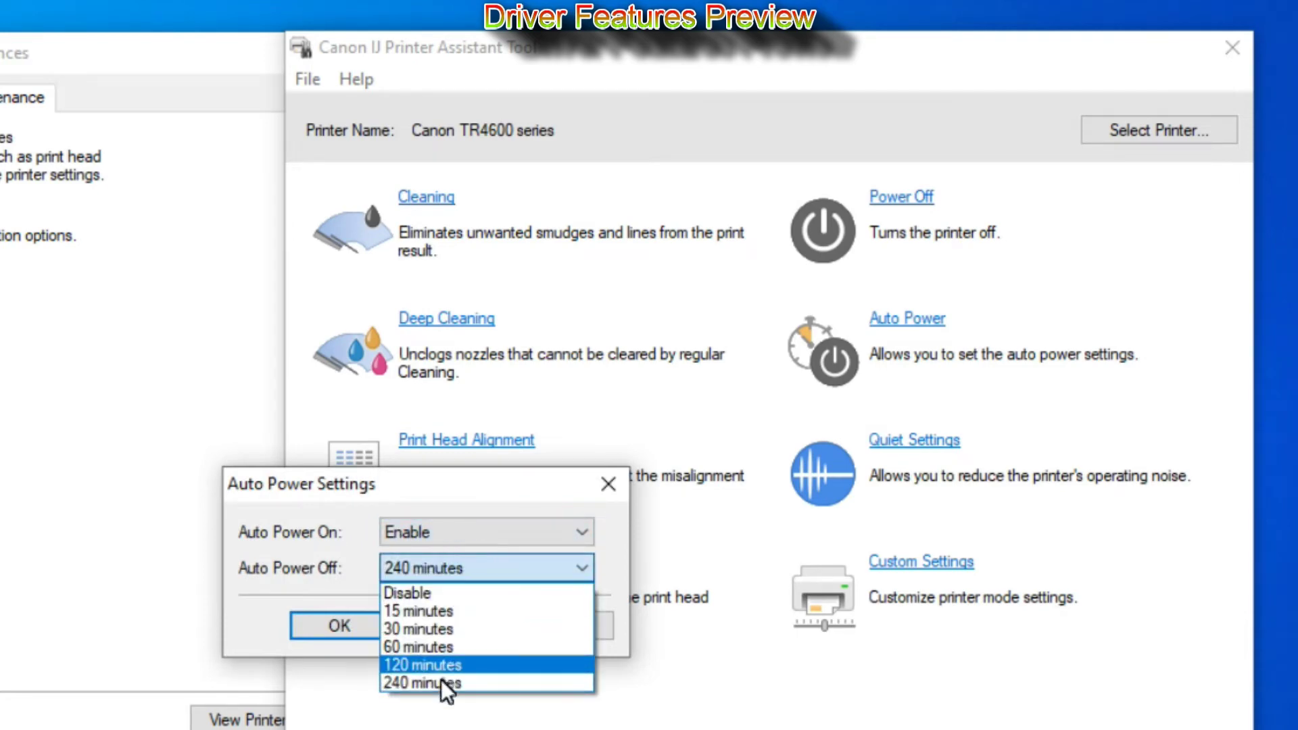
click(430, 626)
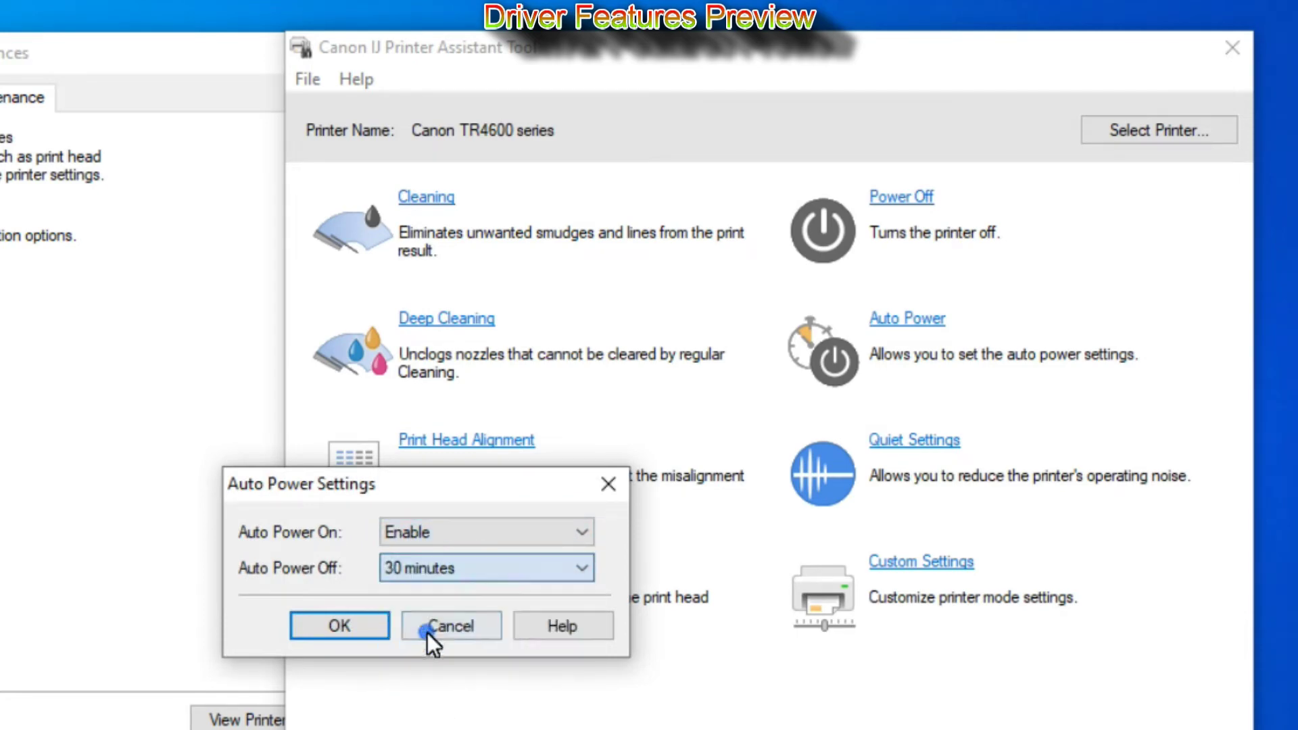
click(371, 632)
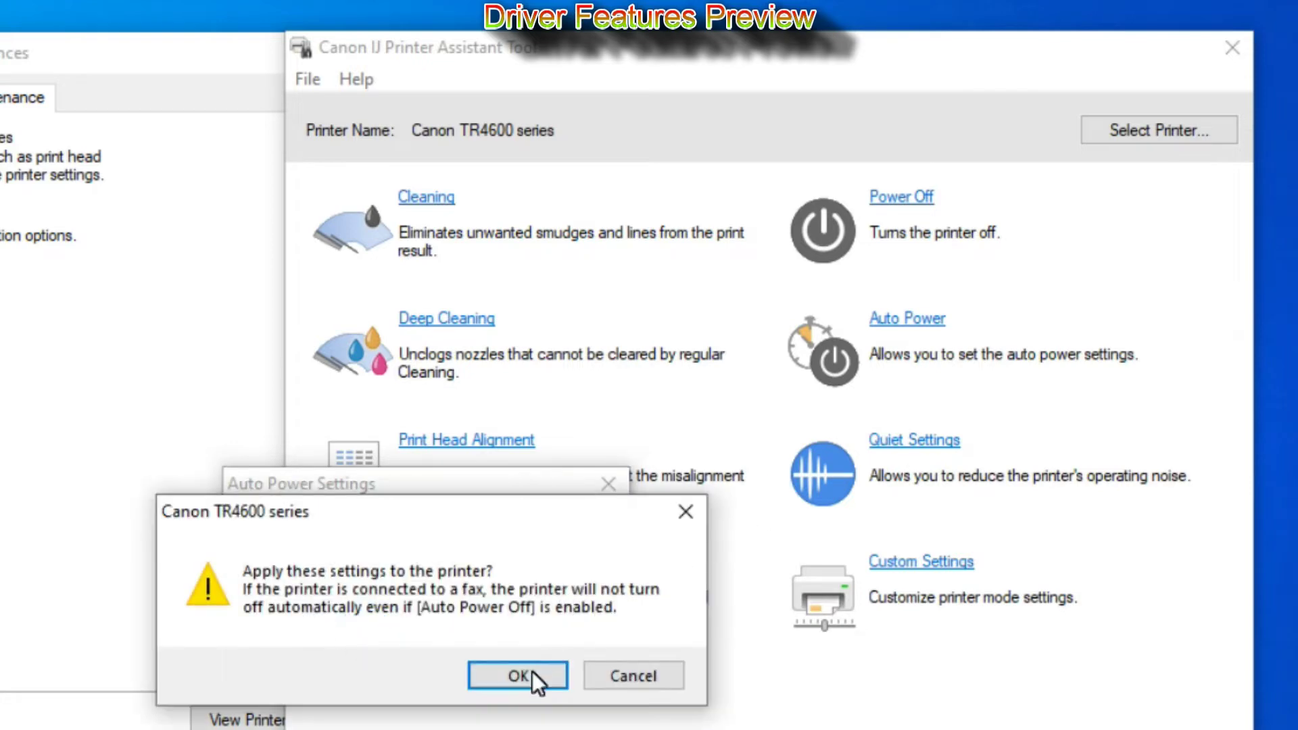
click(533, 674)
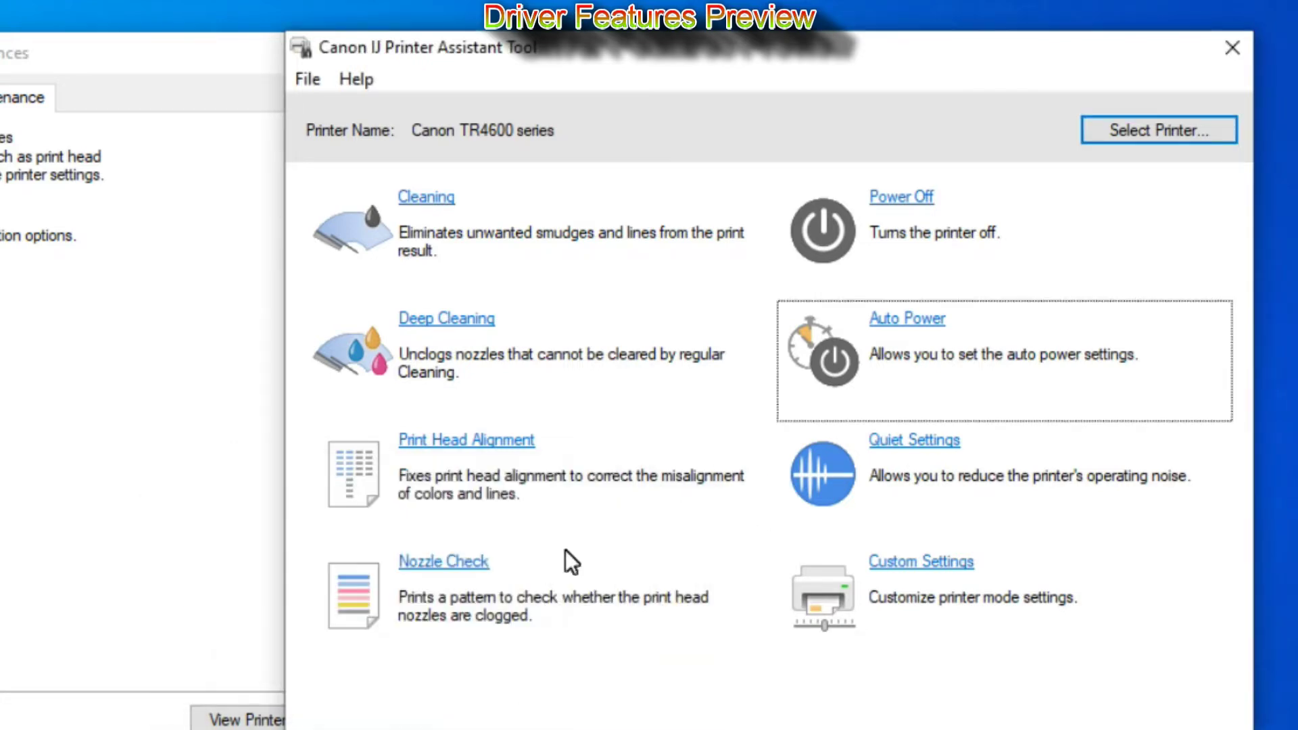
- Limit quiet mode to 9:00 PM–7:00 AM, then open the printer status window
click(900, 439)
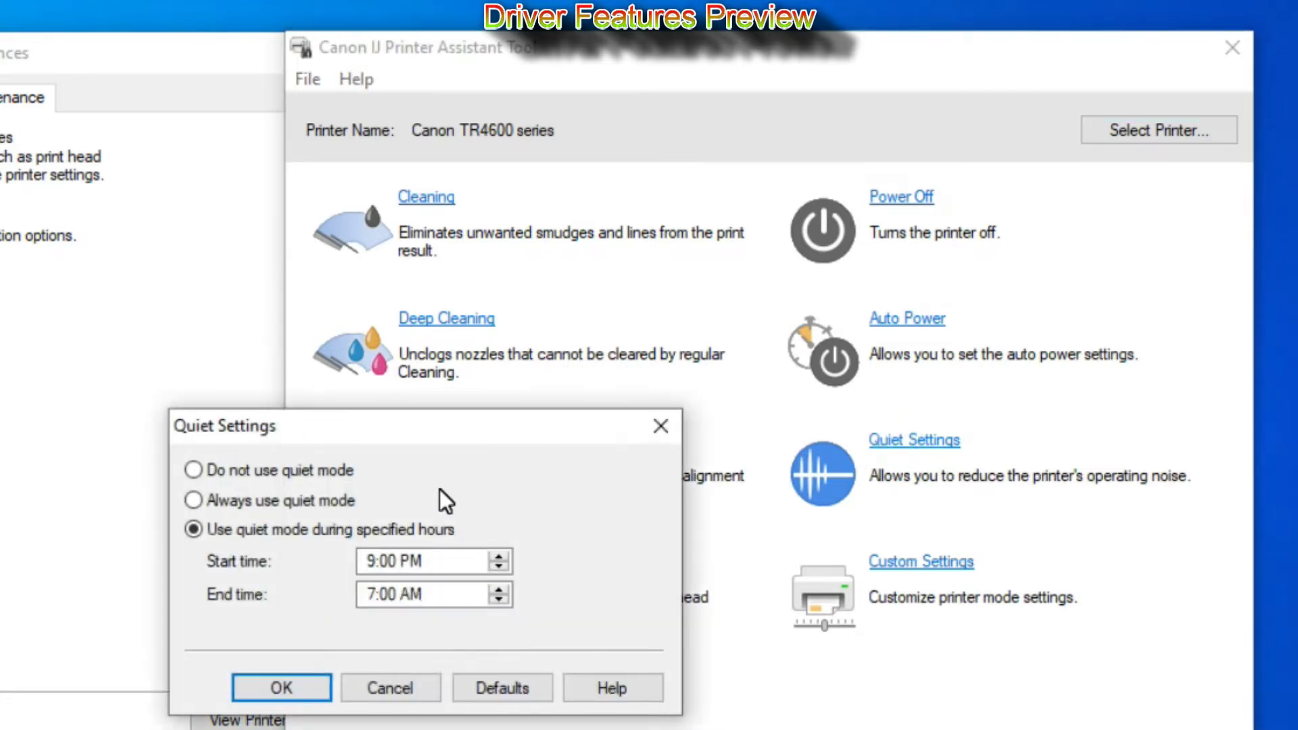
click(326, 502)
click(295, 470)
click(292, 530)
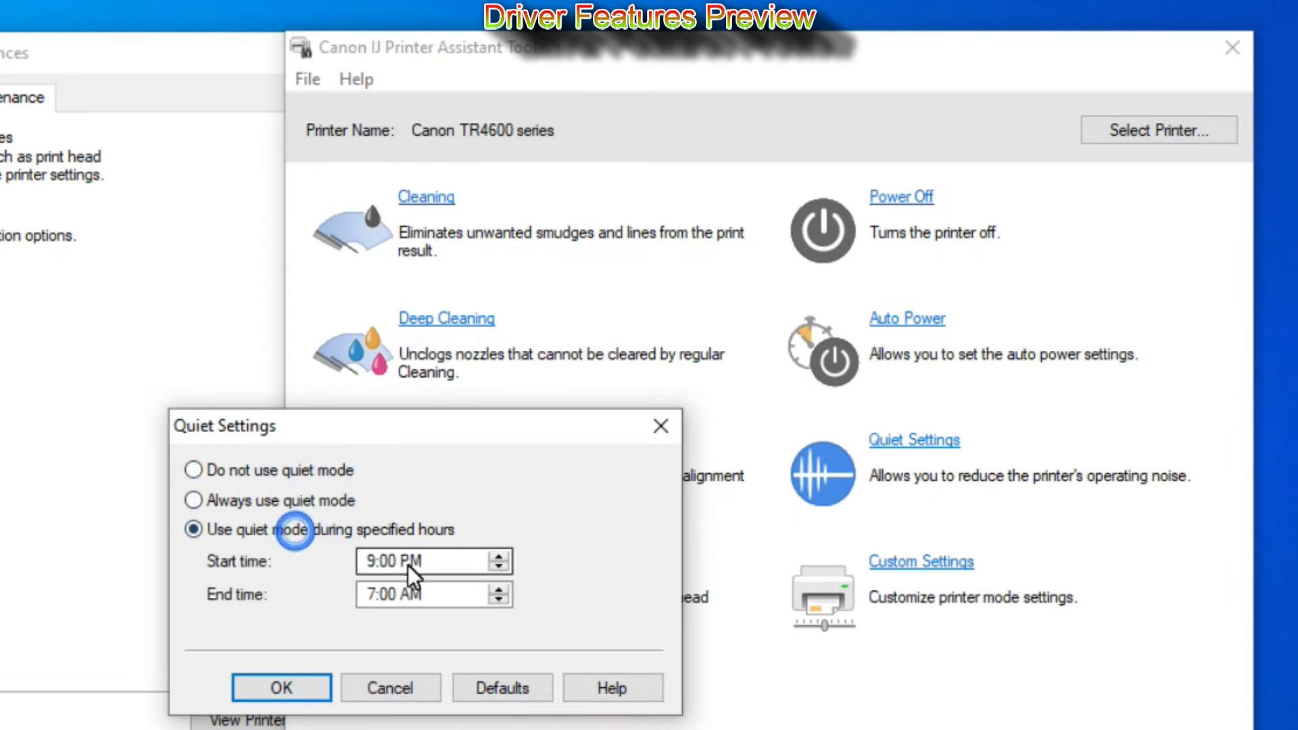
click(419, 562)
click(396, 599)
click(493, 588)
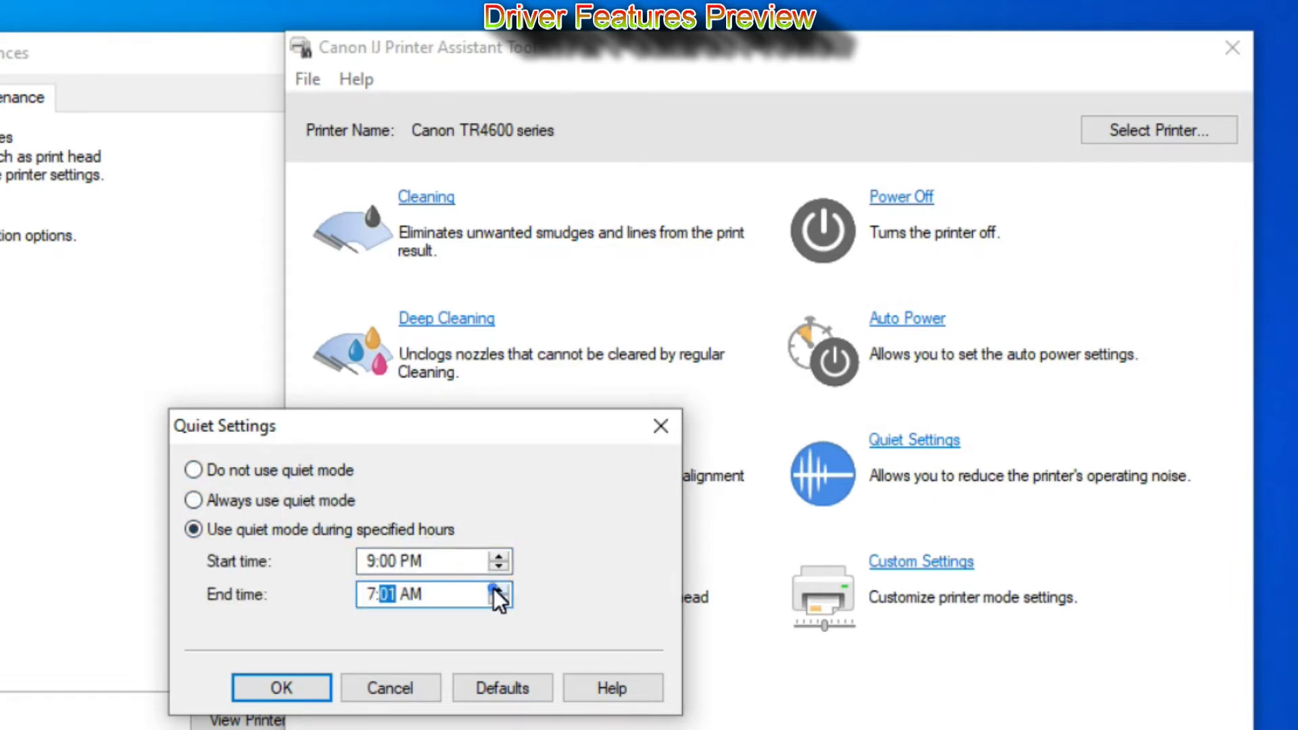
click(496, 604)
click(434, 688)
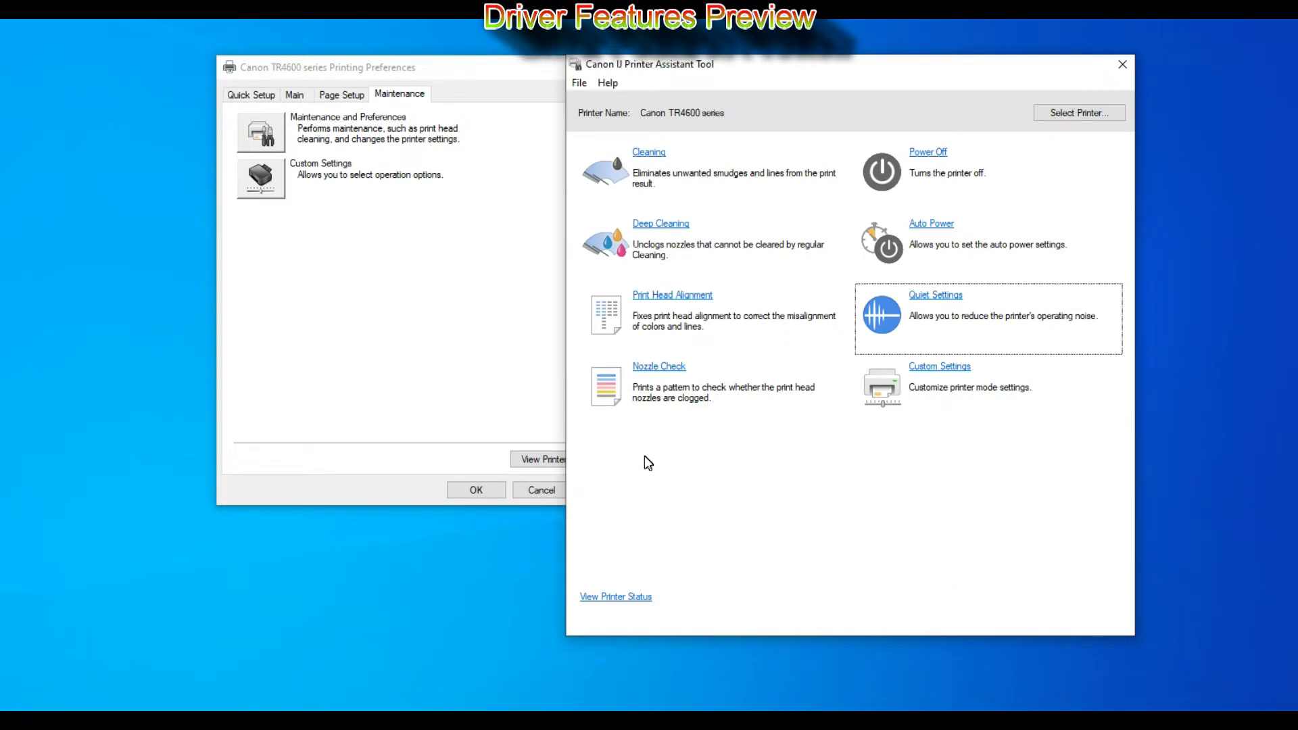
click(616, 597)
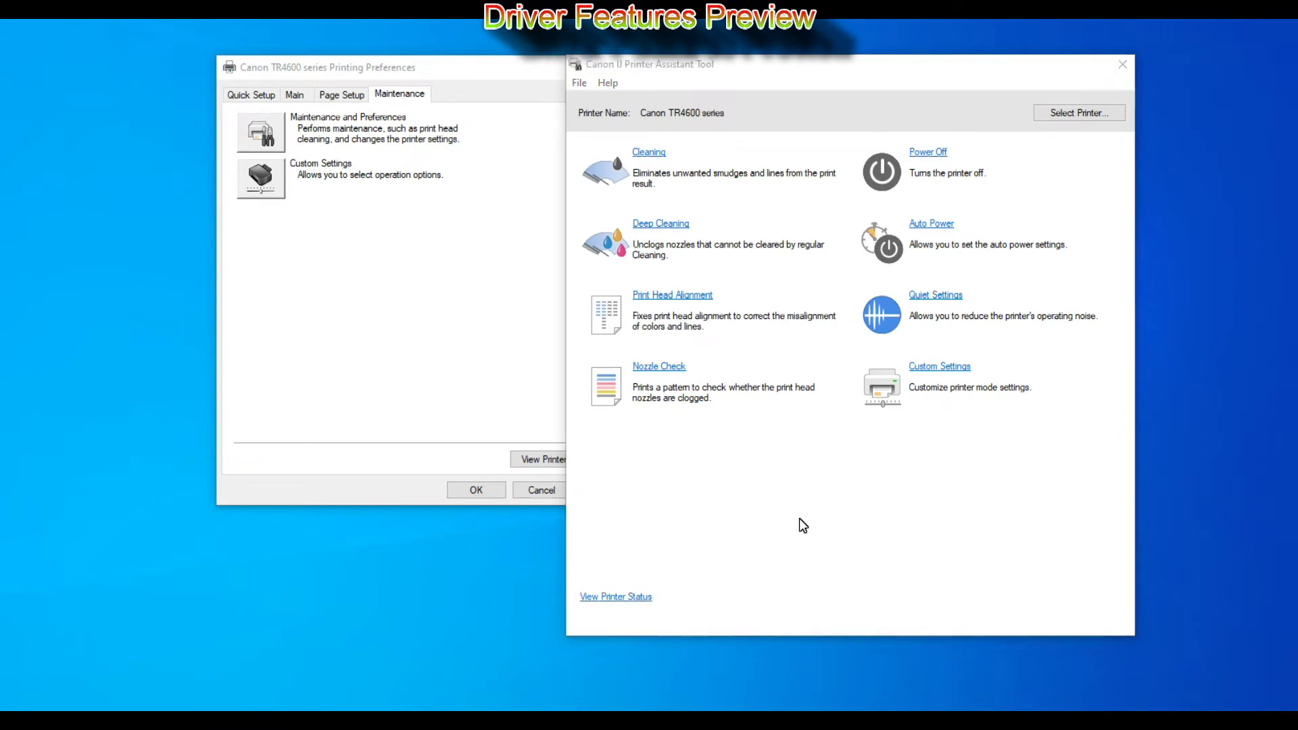
- Open the printer's Remote UI in the browser, proceeding past the certificate warning
drag(974, 430, 360, 326)
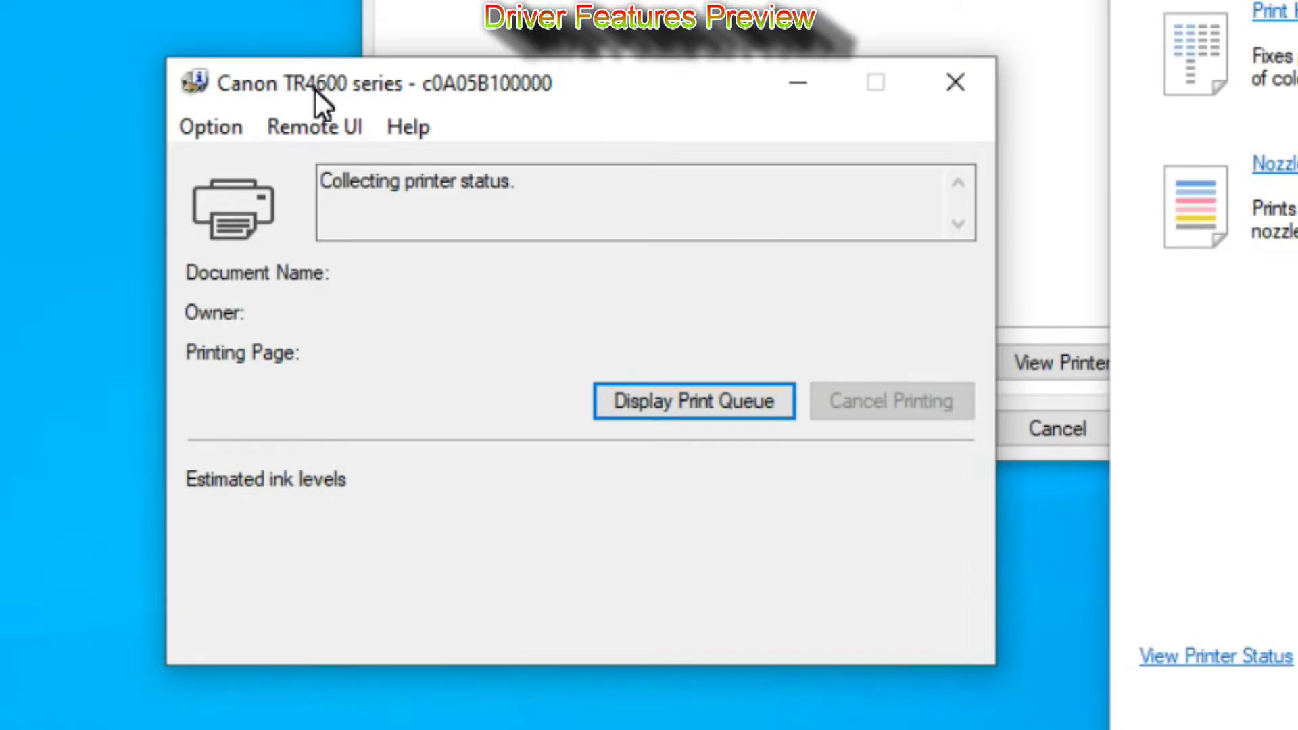
click(321, 123)
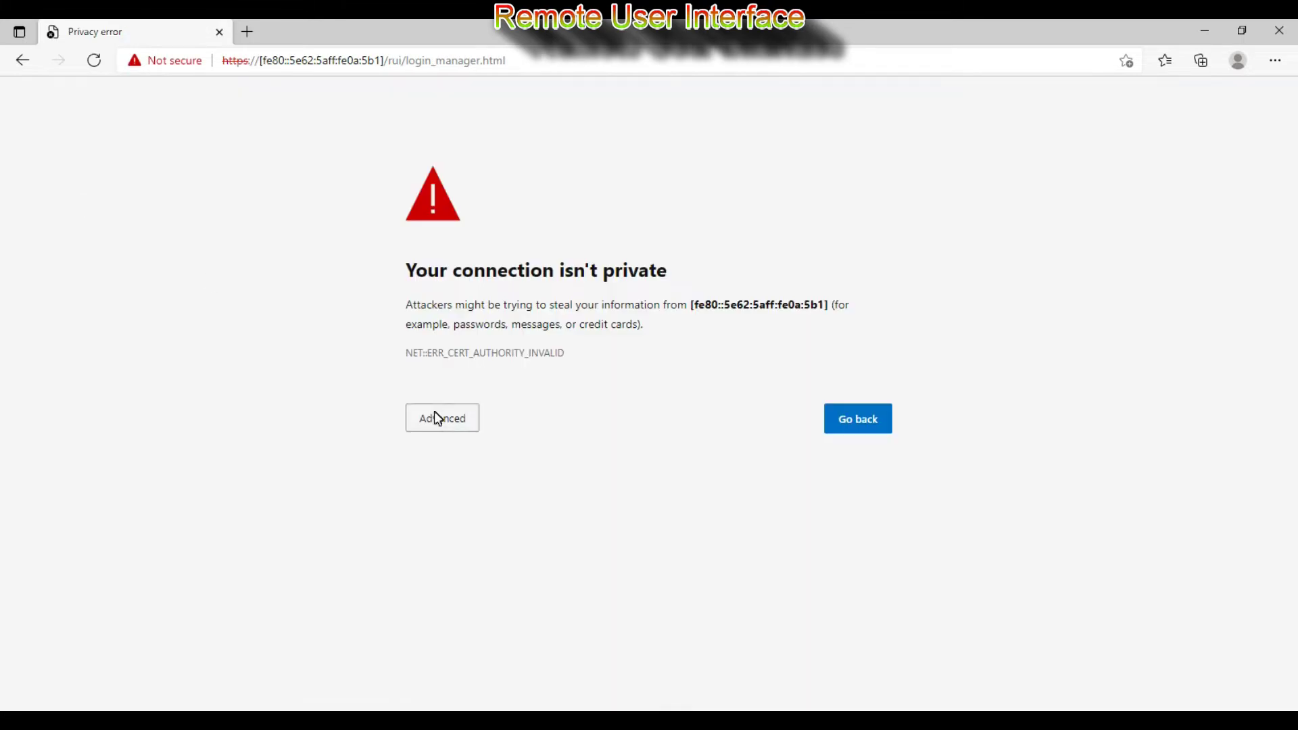
click(436, 417)
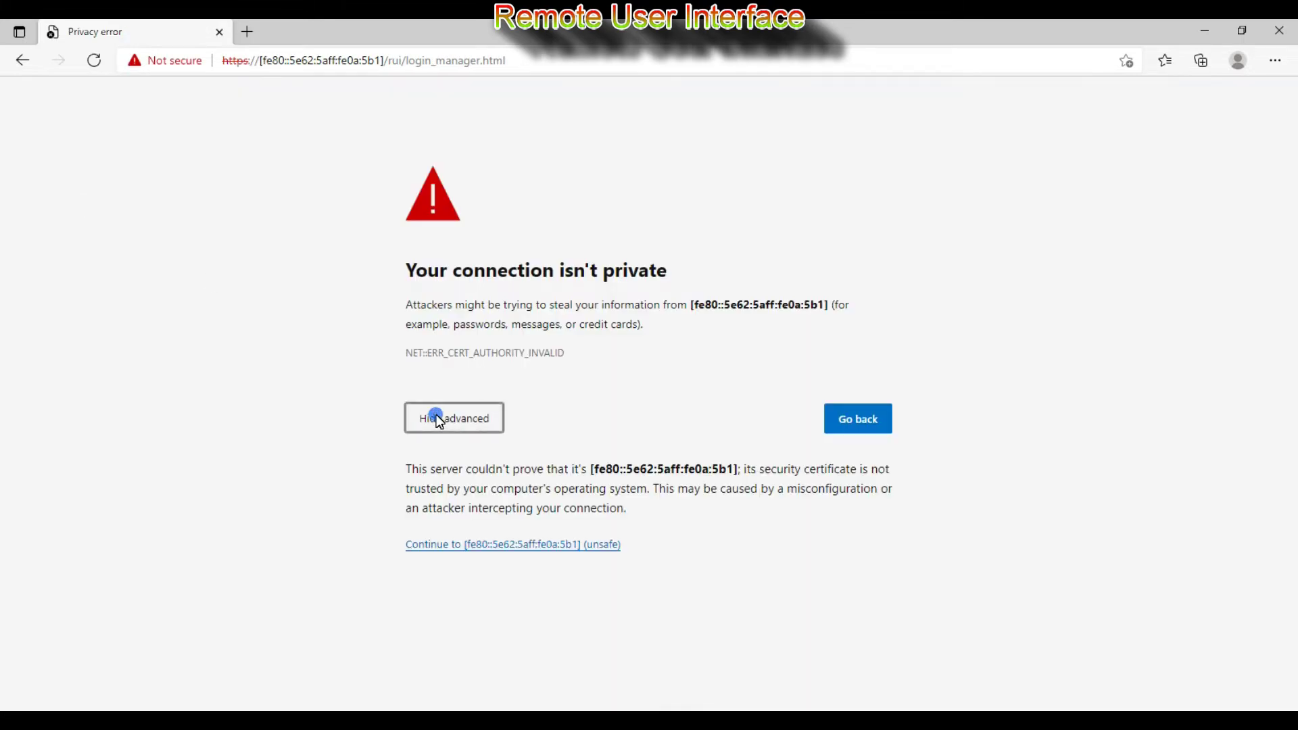
click(472, 545)
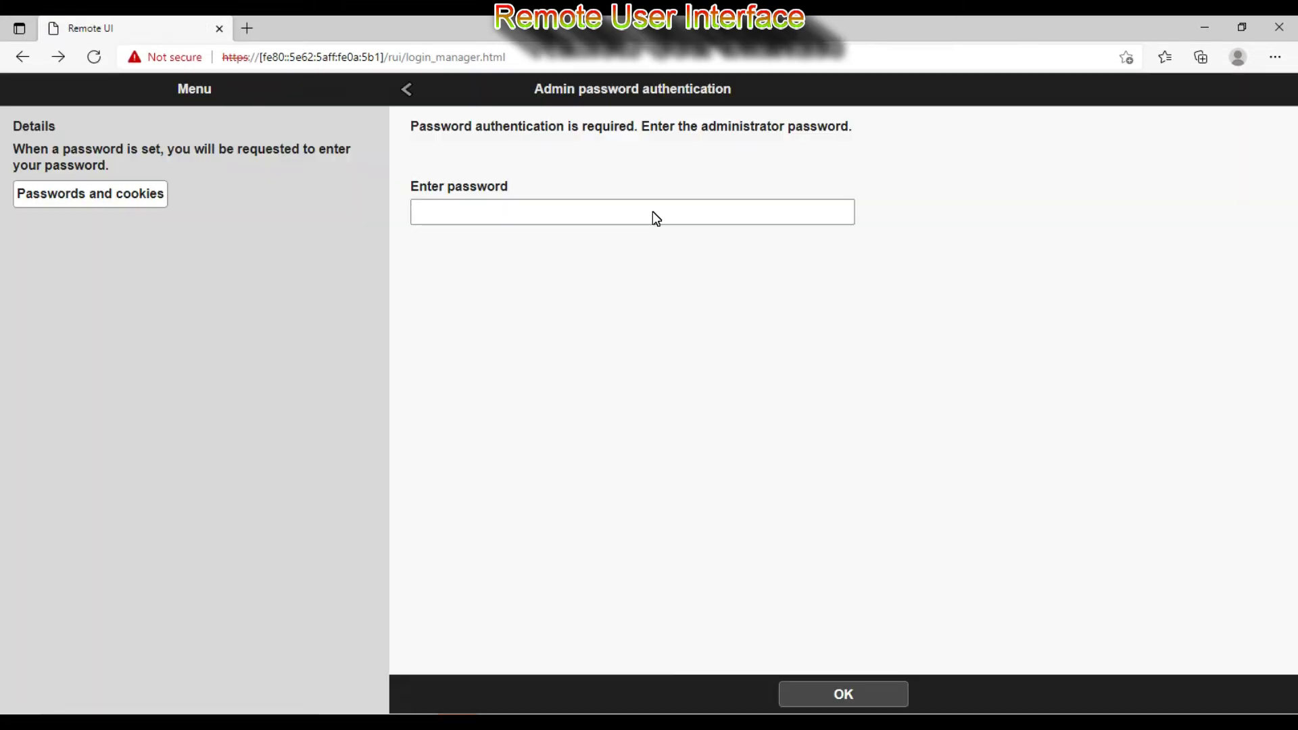
- Enter the administrator password and submit it to log in
click(652, 211)
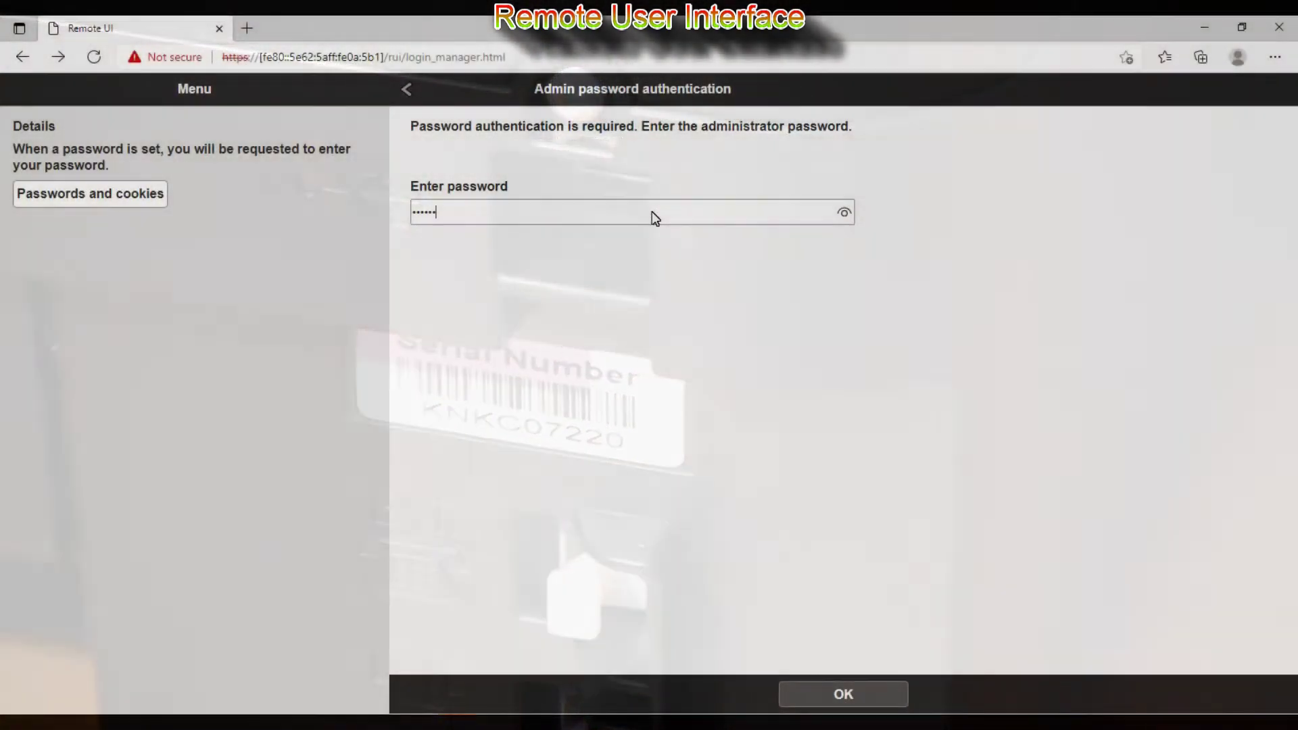
text(*)
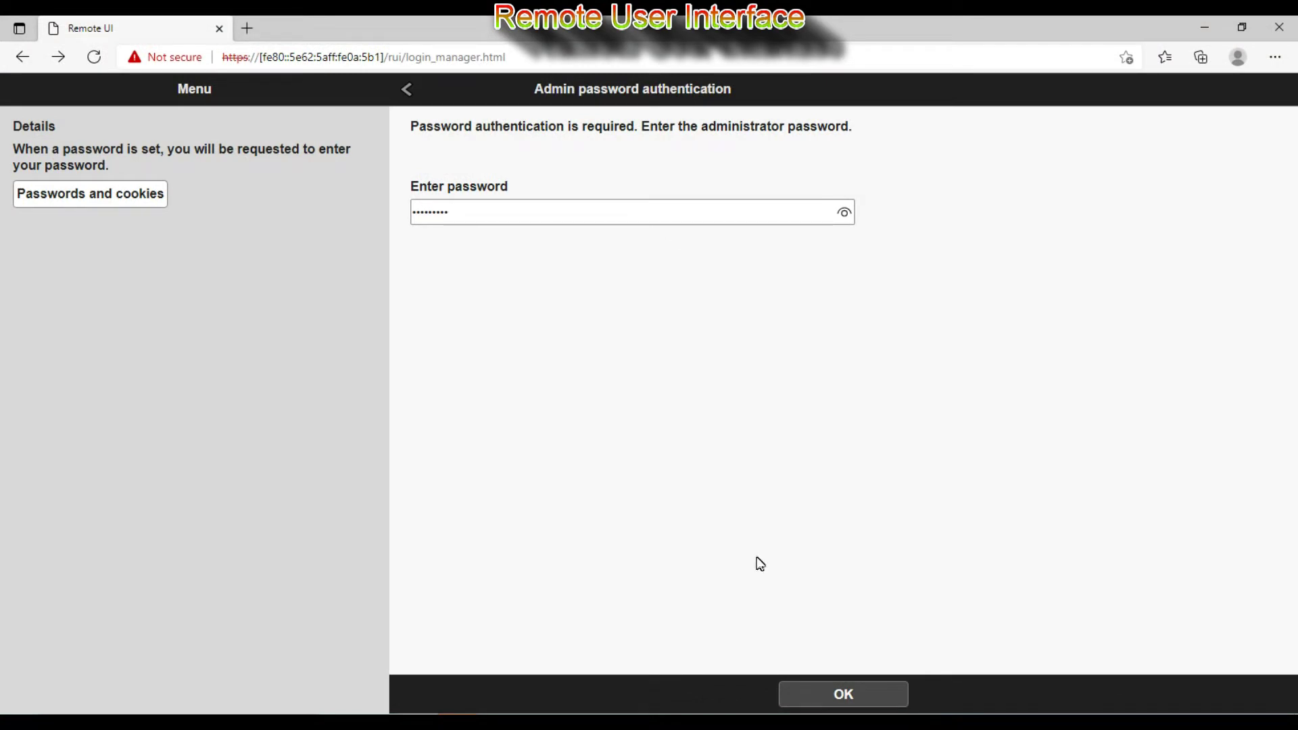
click(813, 696)
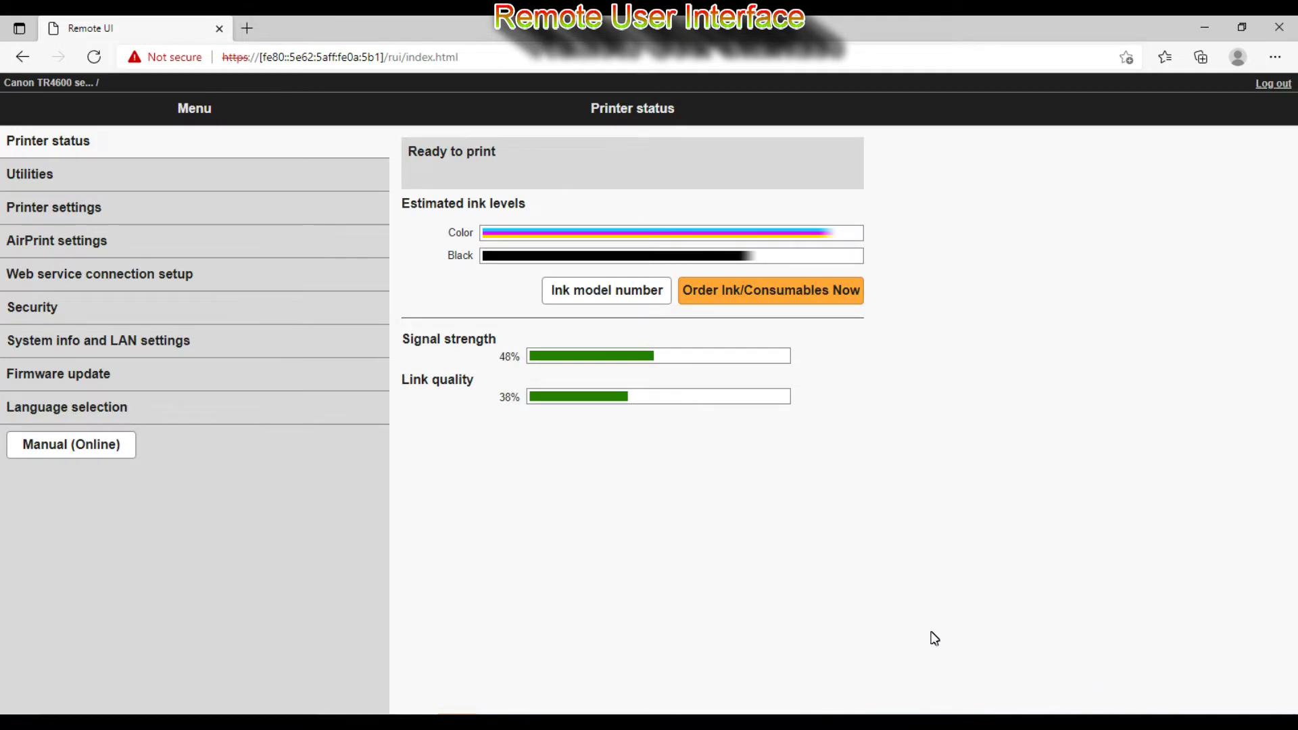
- Browse Utilities, Printer settings, AirPrint, Web service, Security, System info, Firmware and Language sections, then open Manual (Online)
click(27, 174)
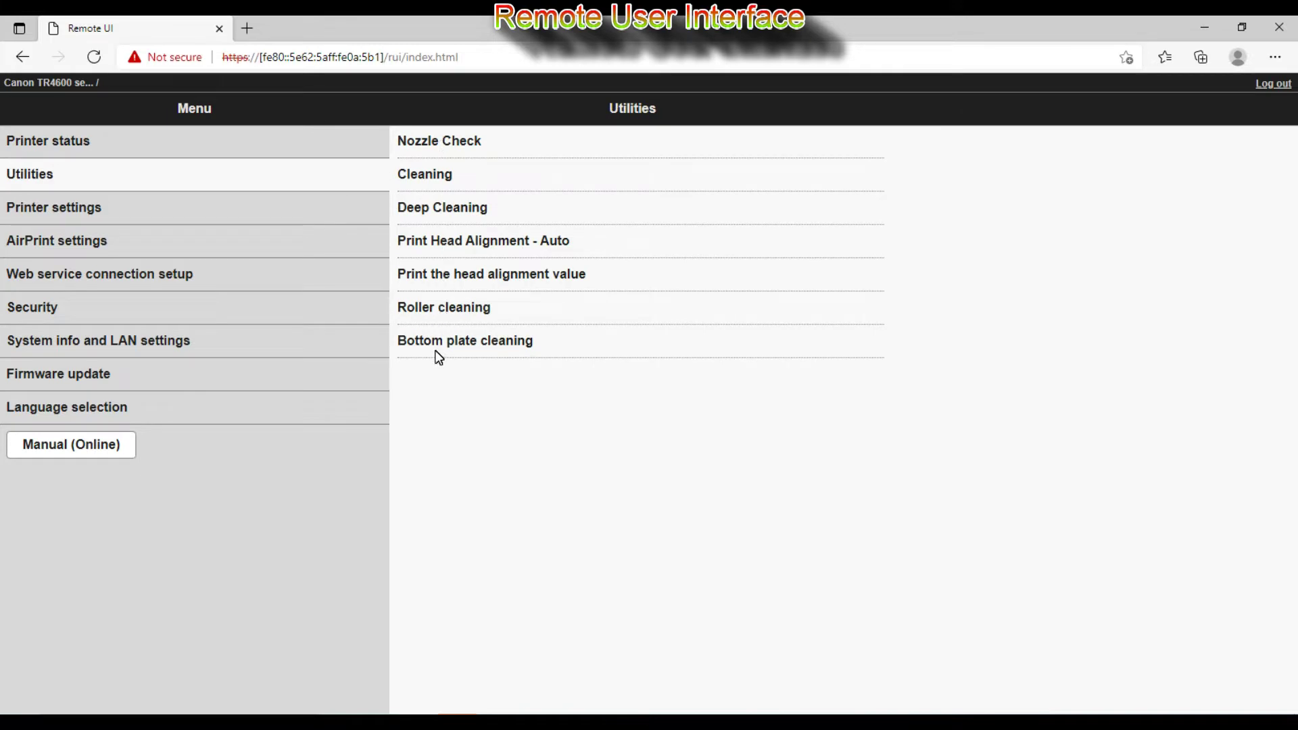
click(104, 210)
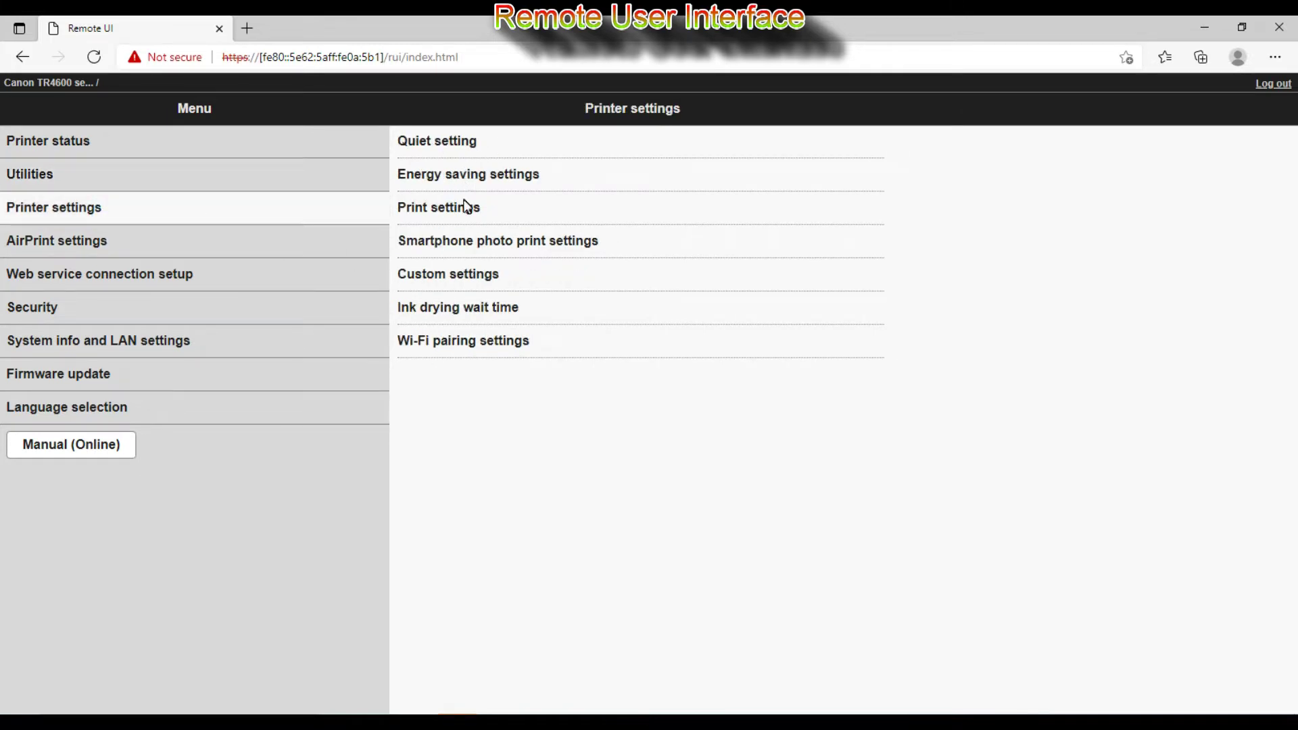
click(88, 242)
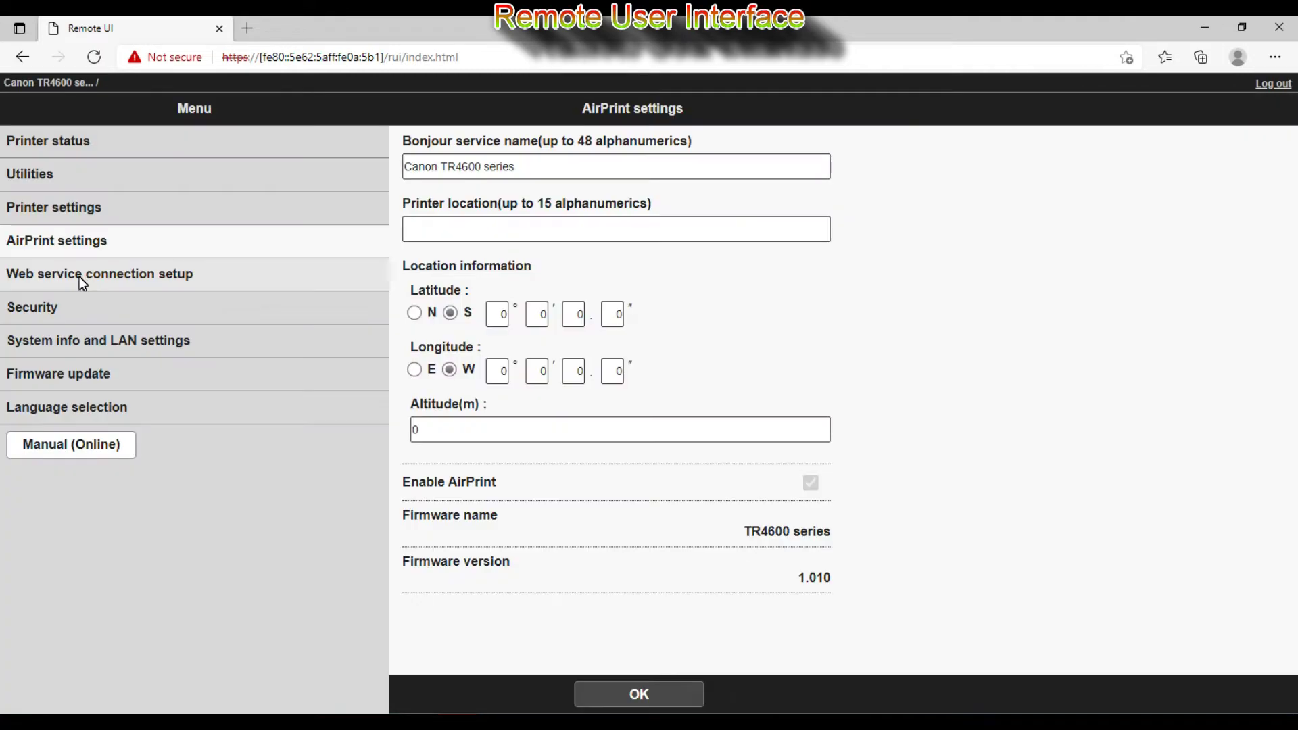
click(79, 277)
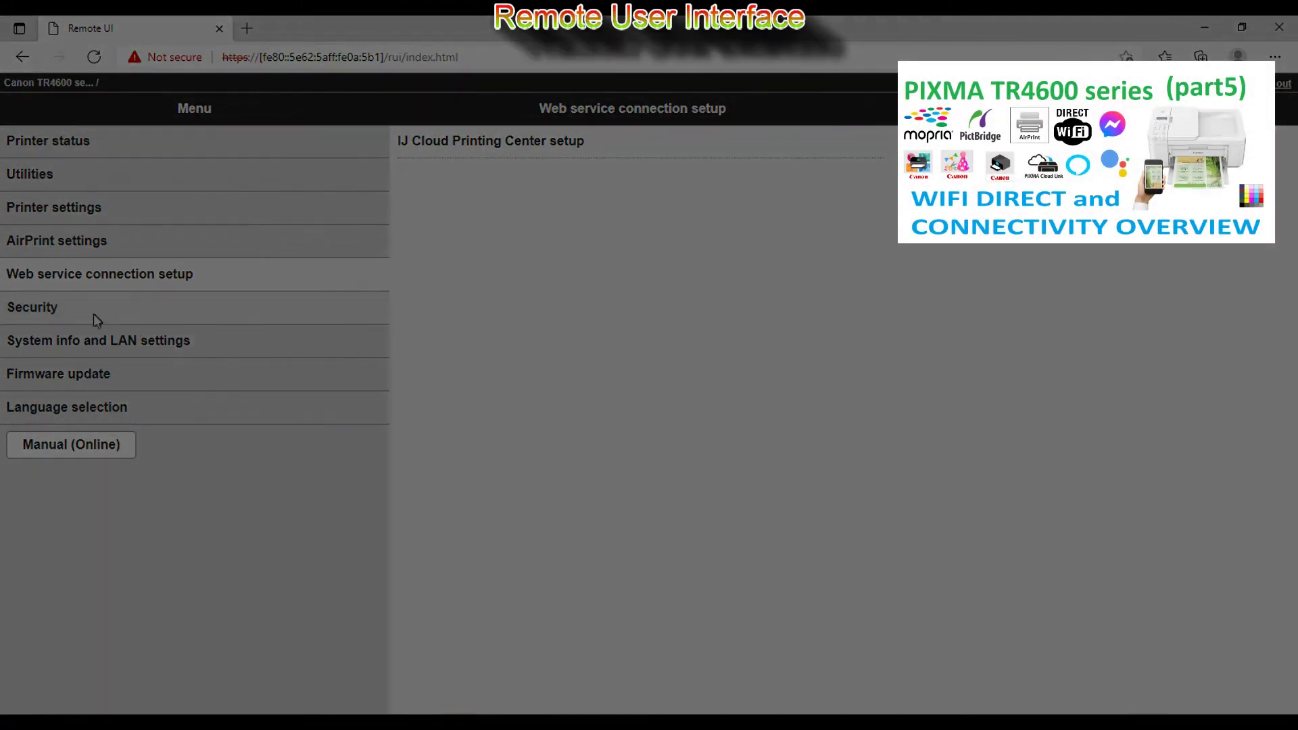
click(57, 311)
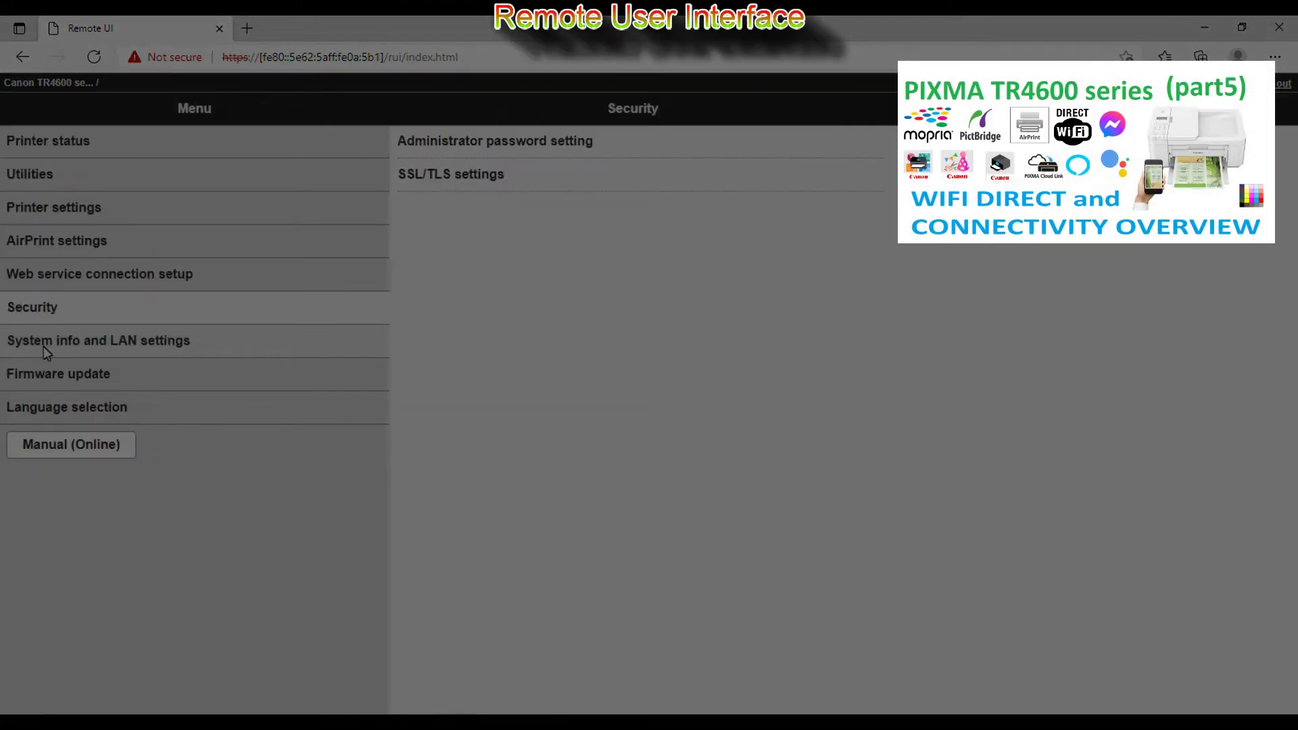
click(46, 342)
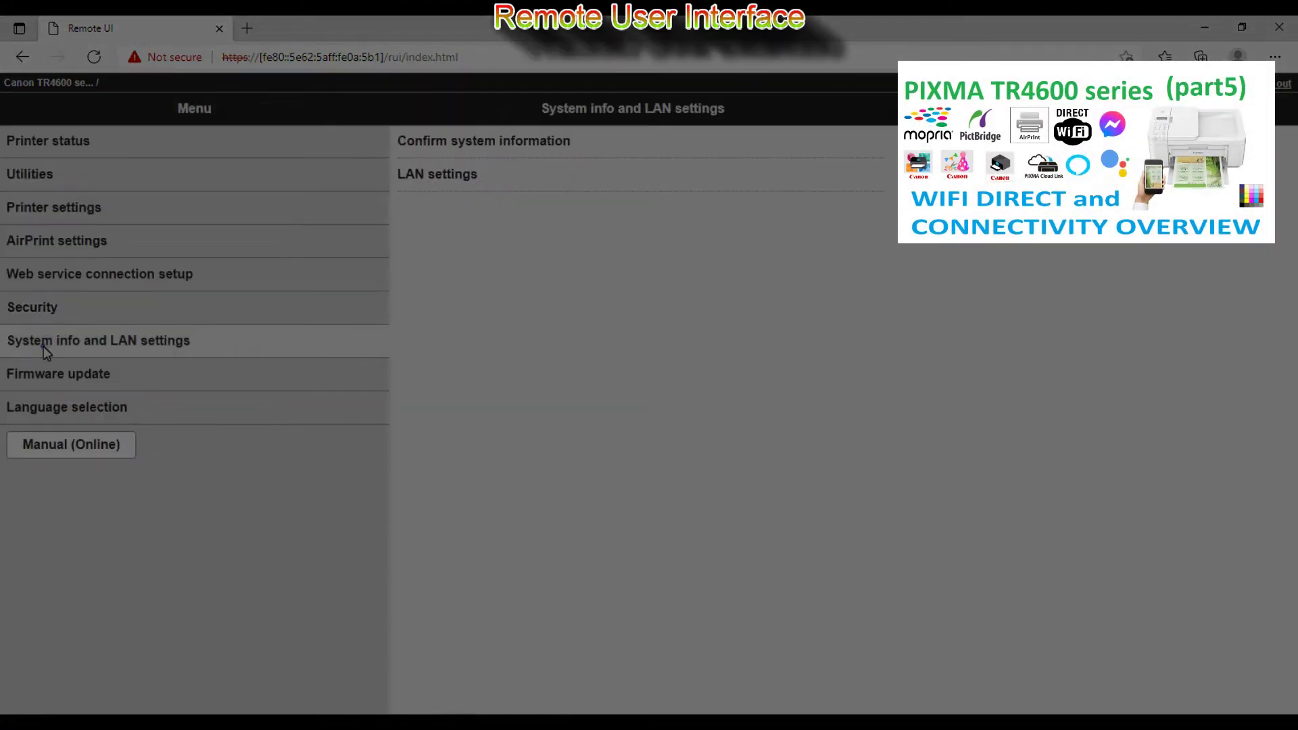
click(42, 381)
click(43, 408)
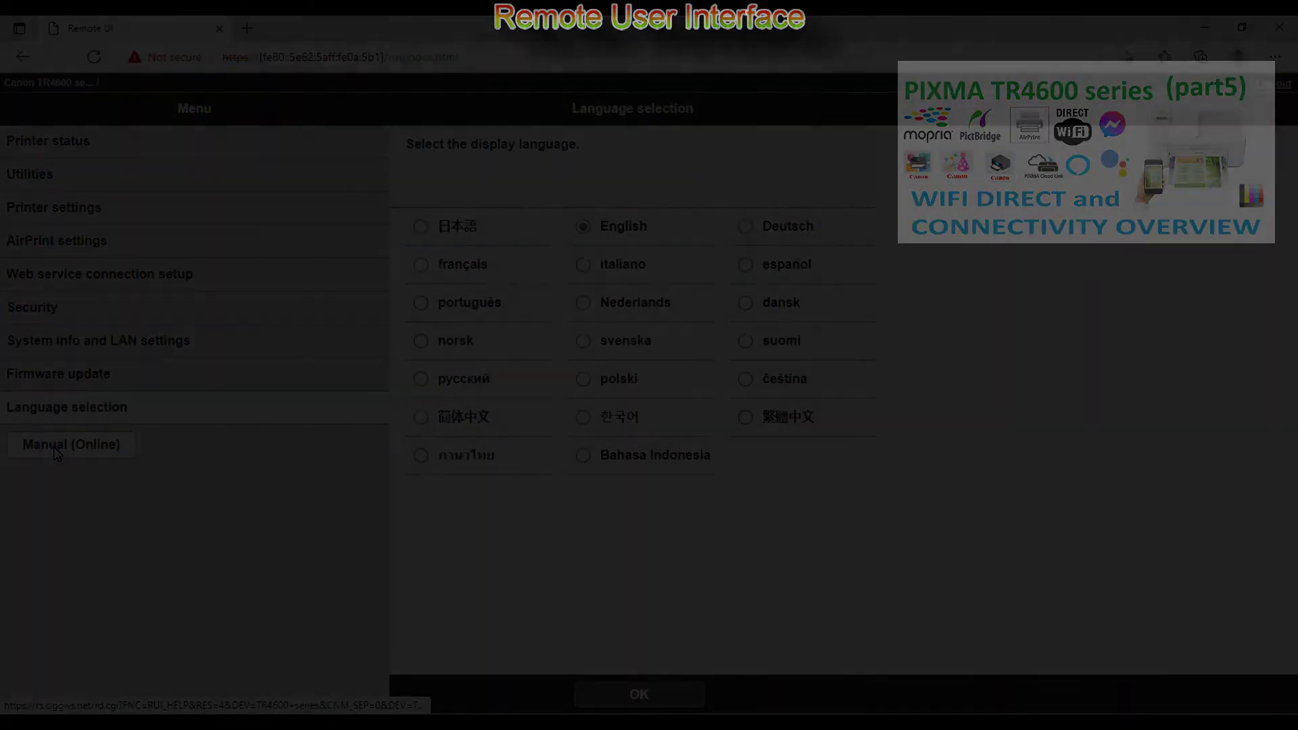
click(57, 446)
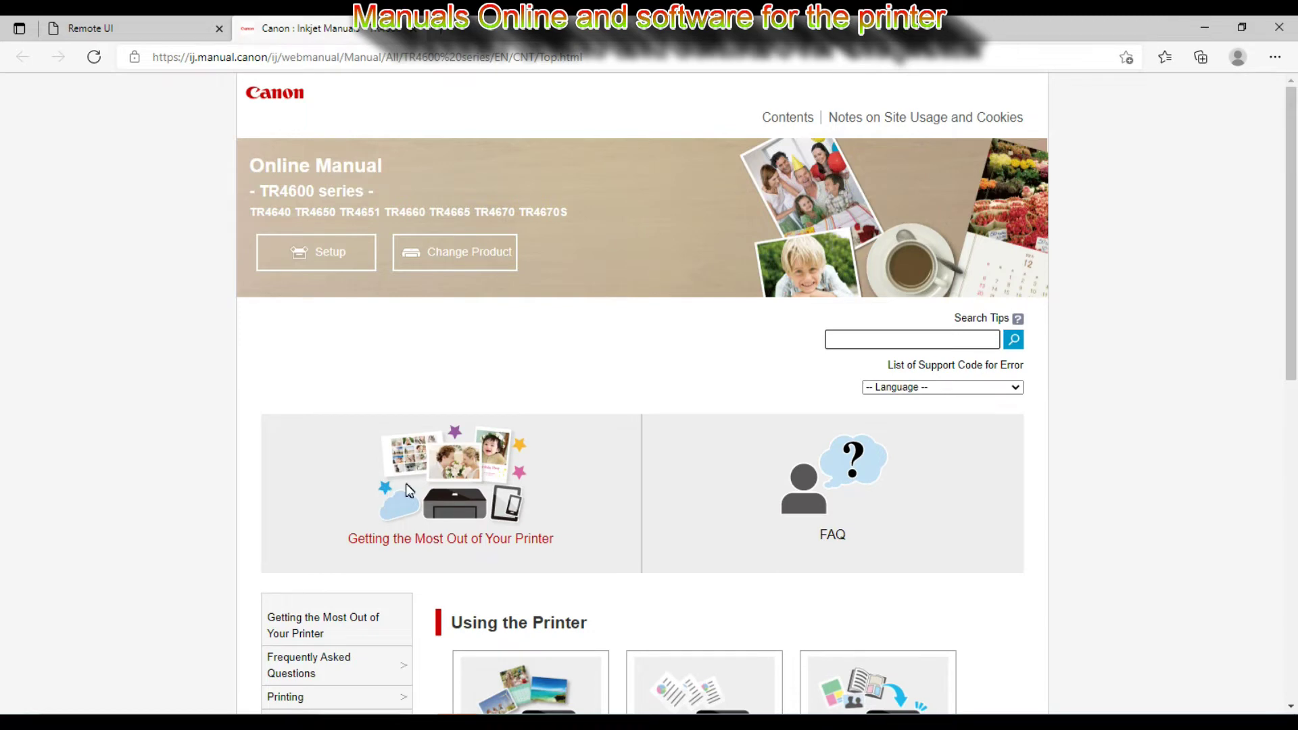
- Open Getting the Most Out of Your Printer and browse the Smartphone Print, Business, Various Items, Functions/Services and All tips
click(418, 487)
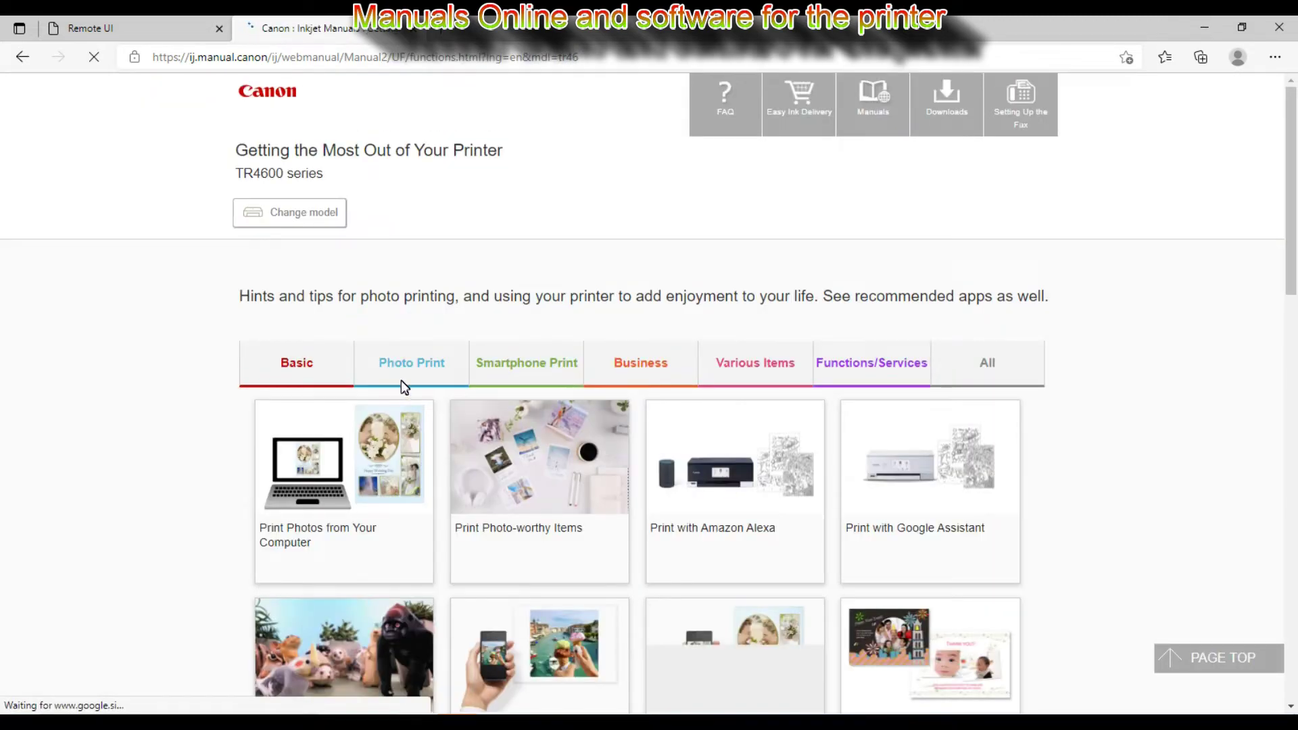
click(522, 371)
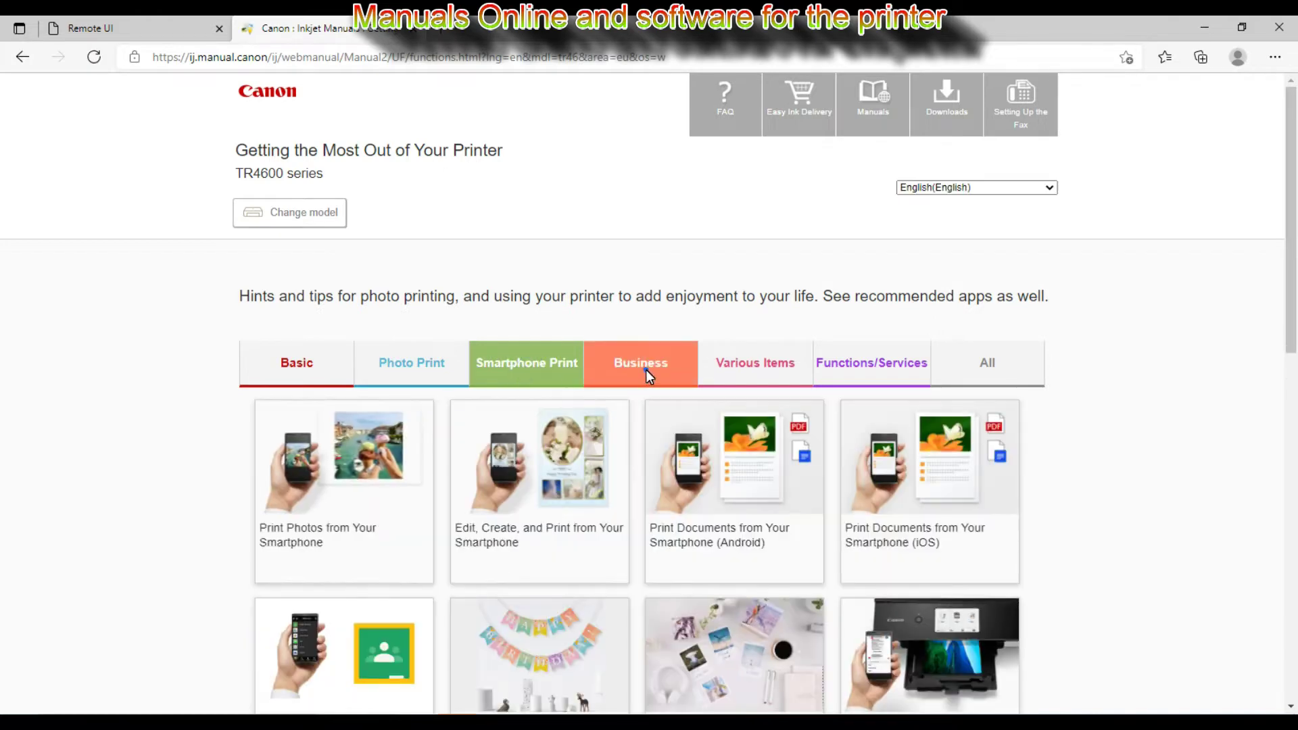
click(646, 370)
click(759, 363)
click(865, 368)
click(966, 367)
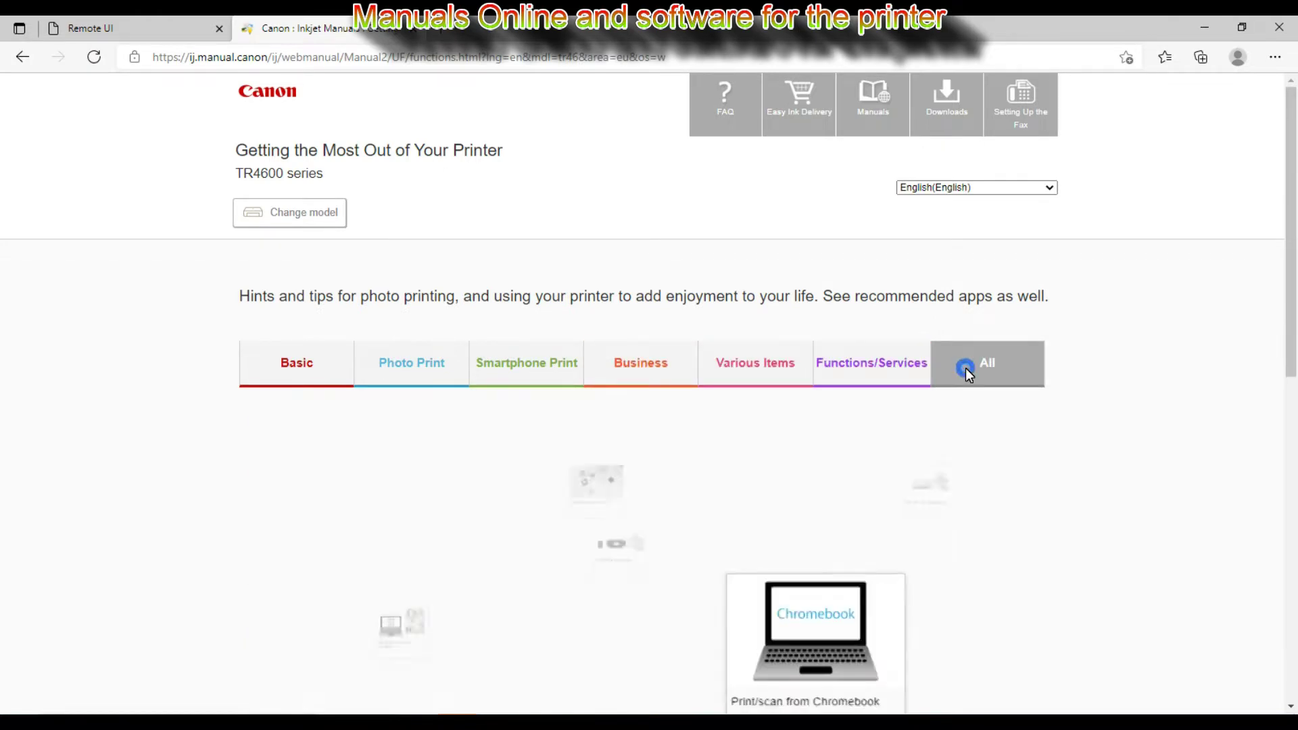
- Bring up the Computer Software Downloads page and scroll down to Canon Inkjet Smart Connect
click(946, 112)
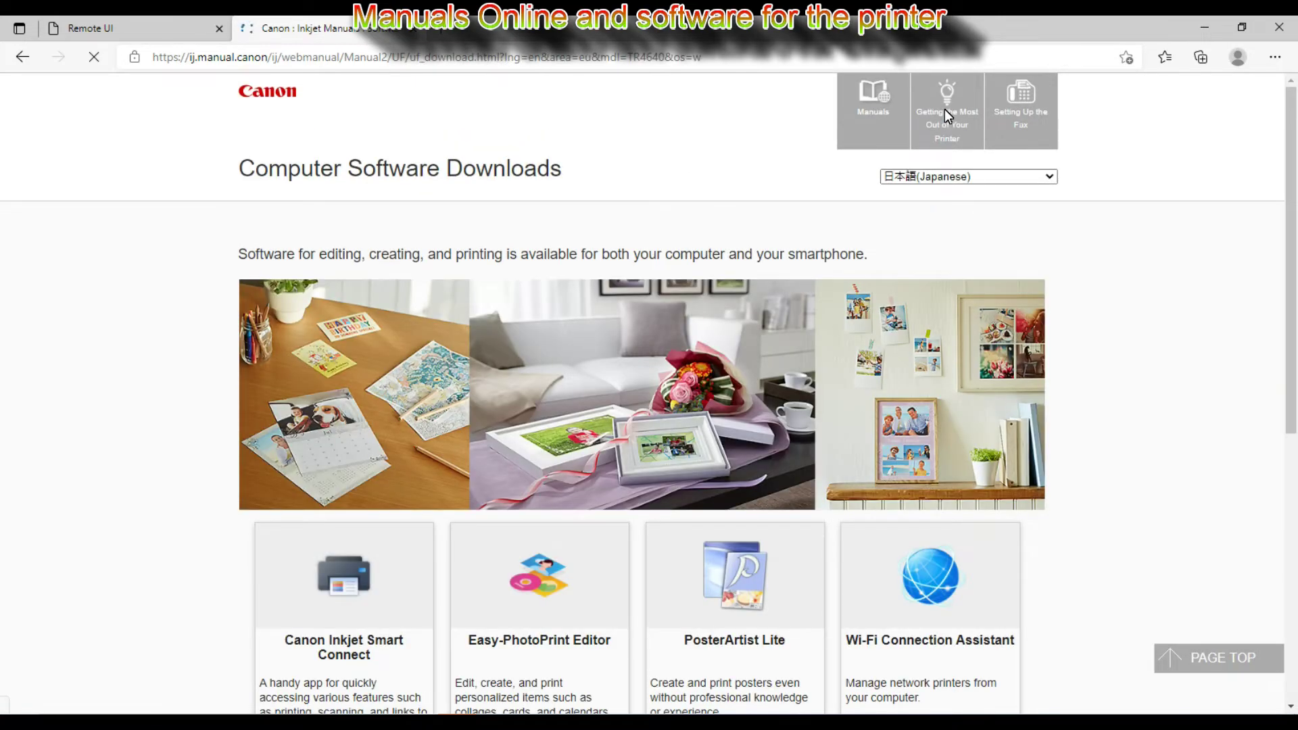
scroll(1091, 241, down, 1)
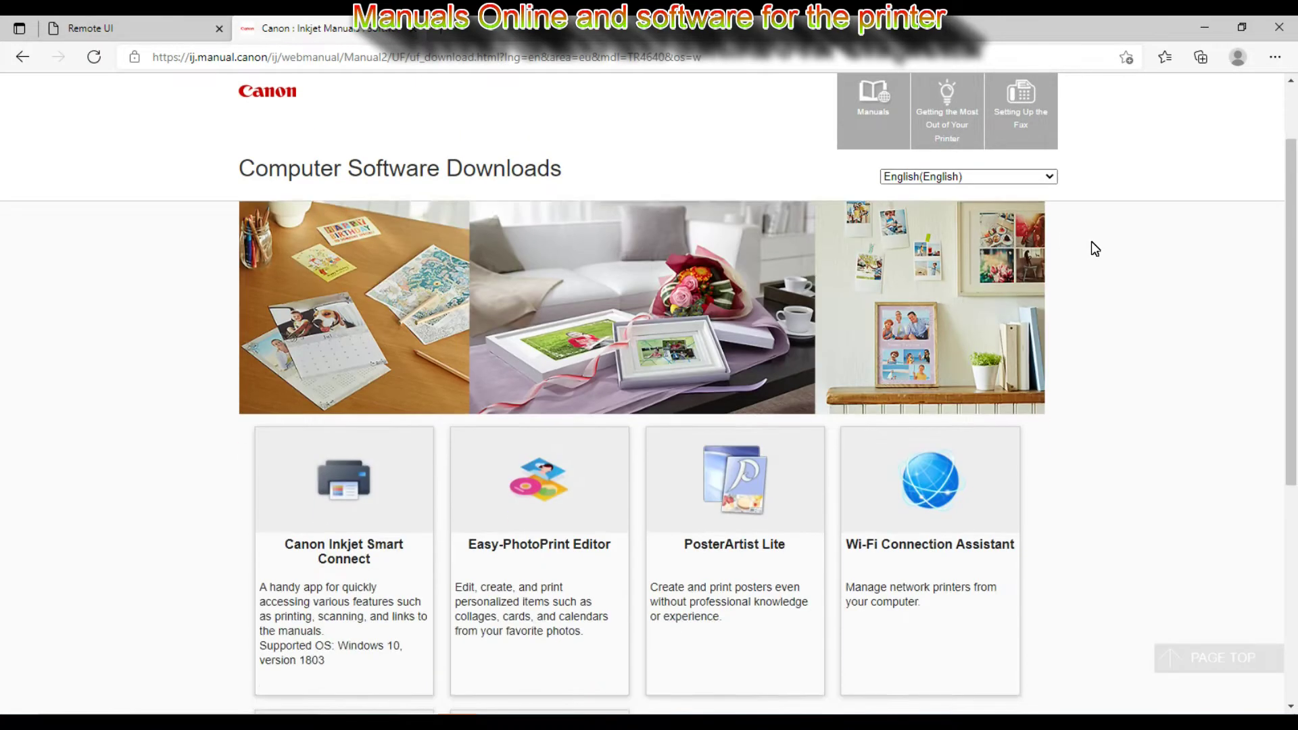
scroll(1091, 242, down, 2)
scroll(1094, 245, down, 1)
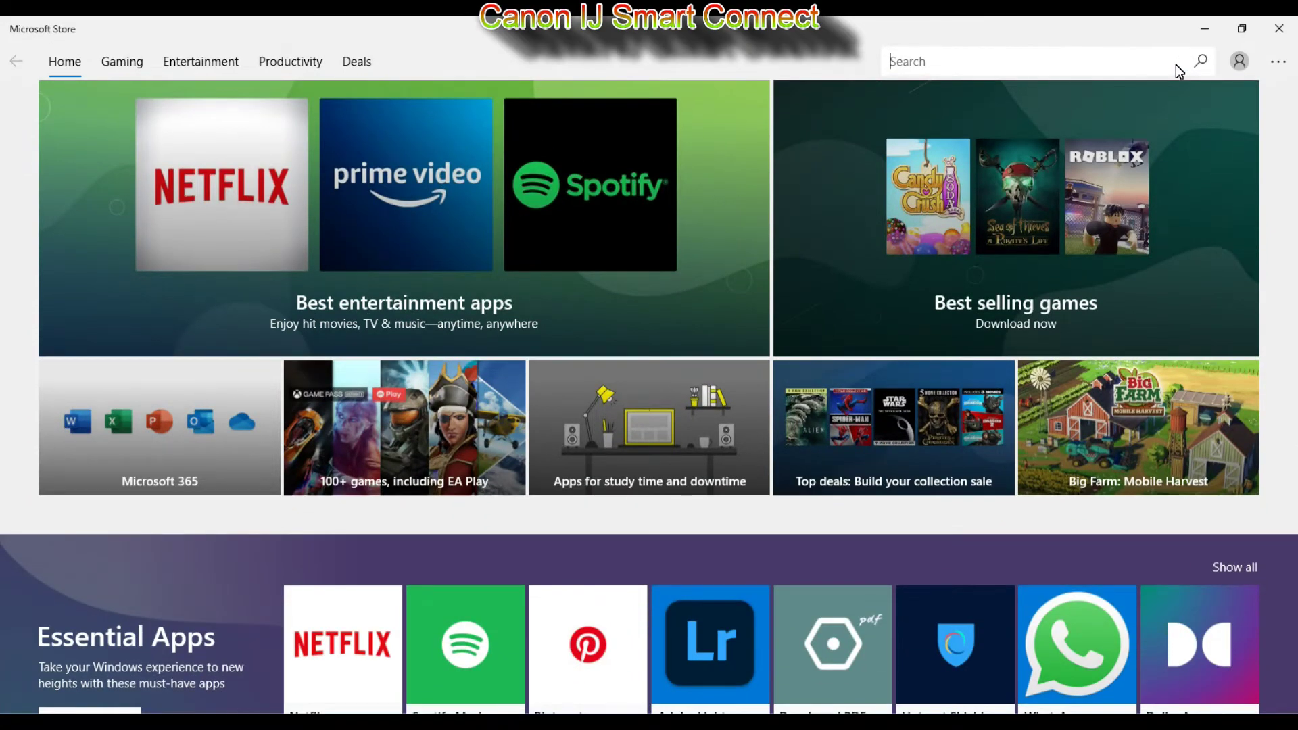
- Install Canon Inkjet Smart Connect from the Microsoft Store, then search 'ca' in Start to find it
click(940, 284)
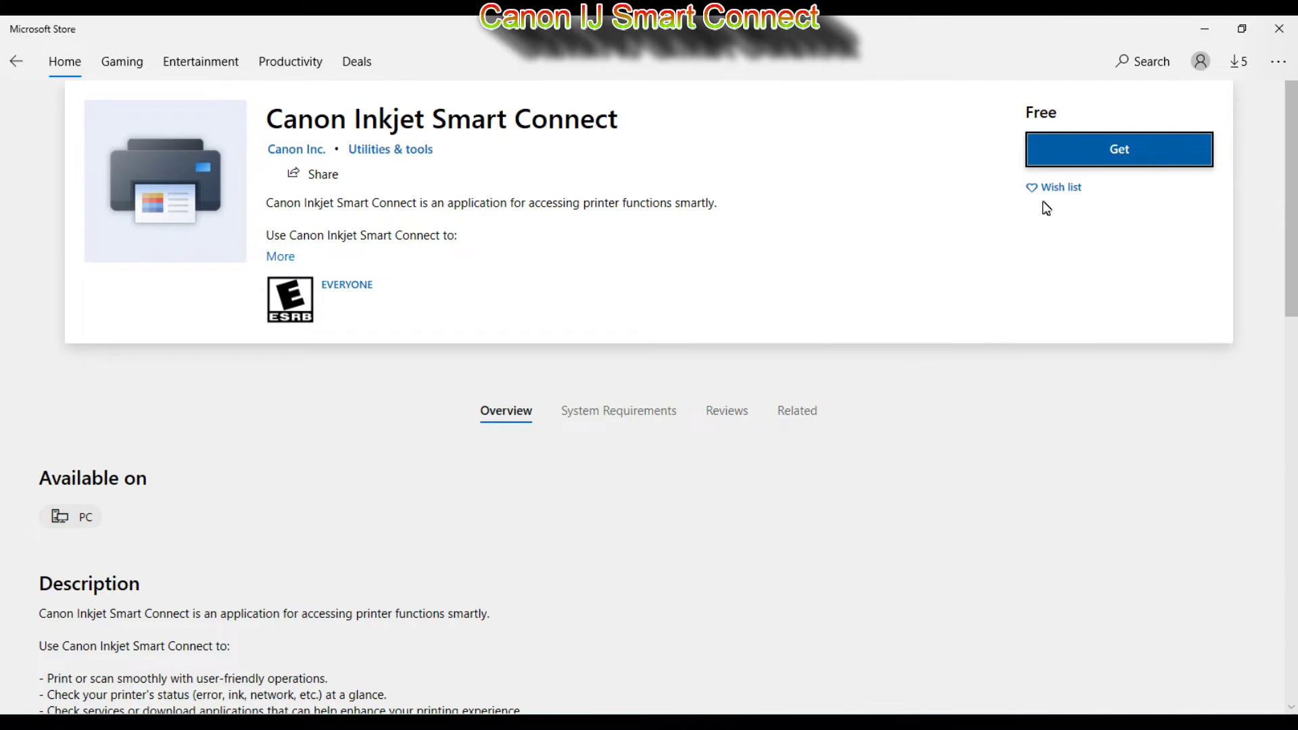
click(1107, 155)
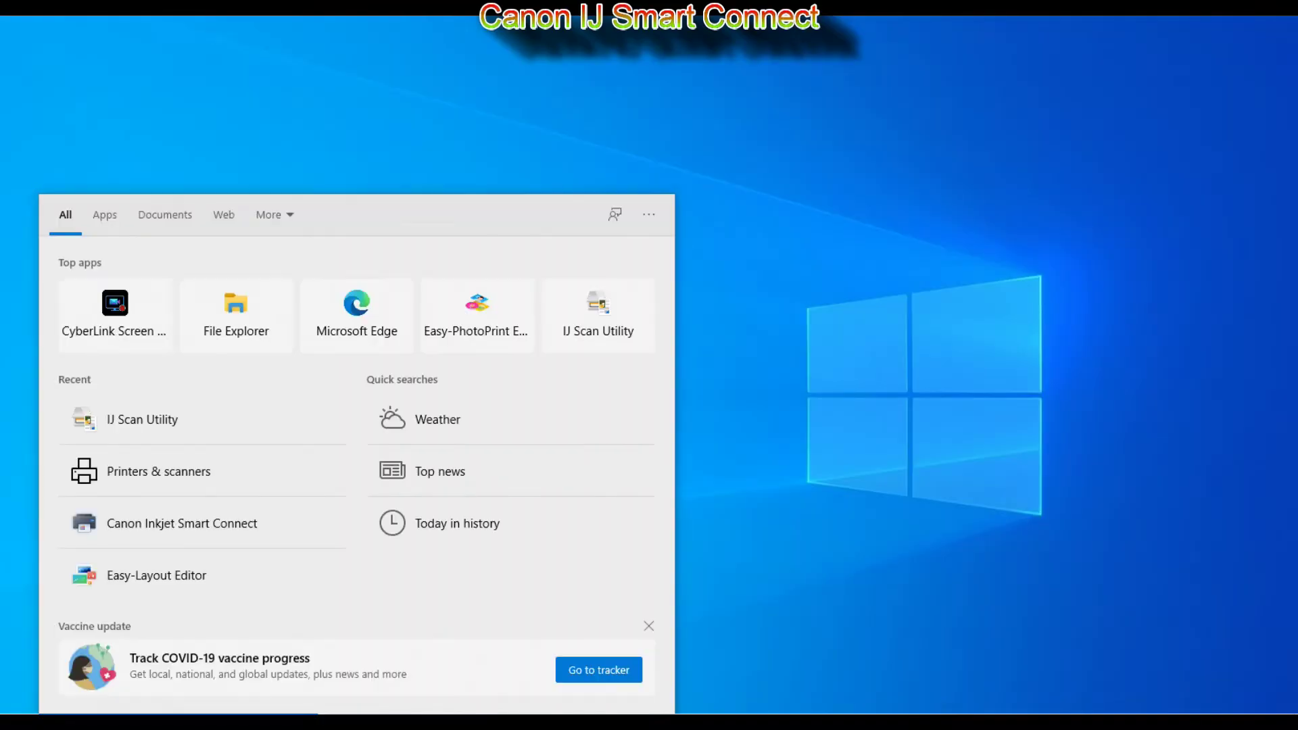
text(ca)
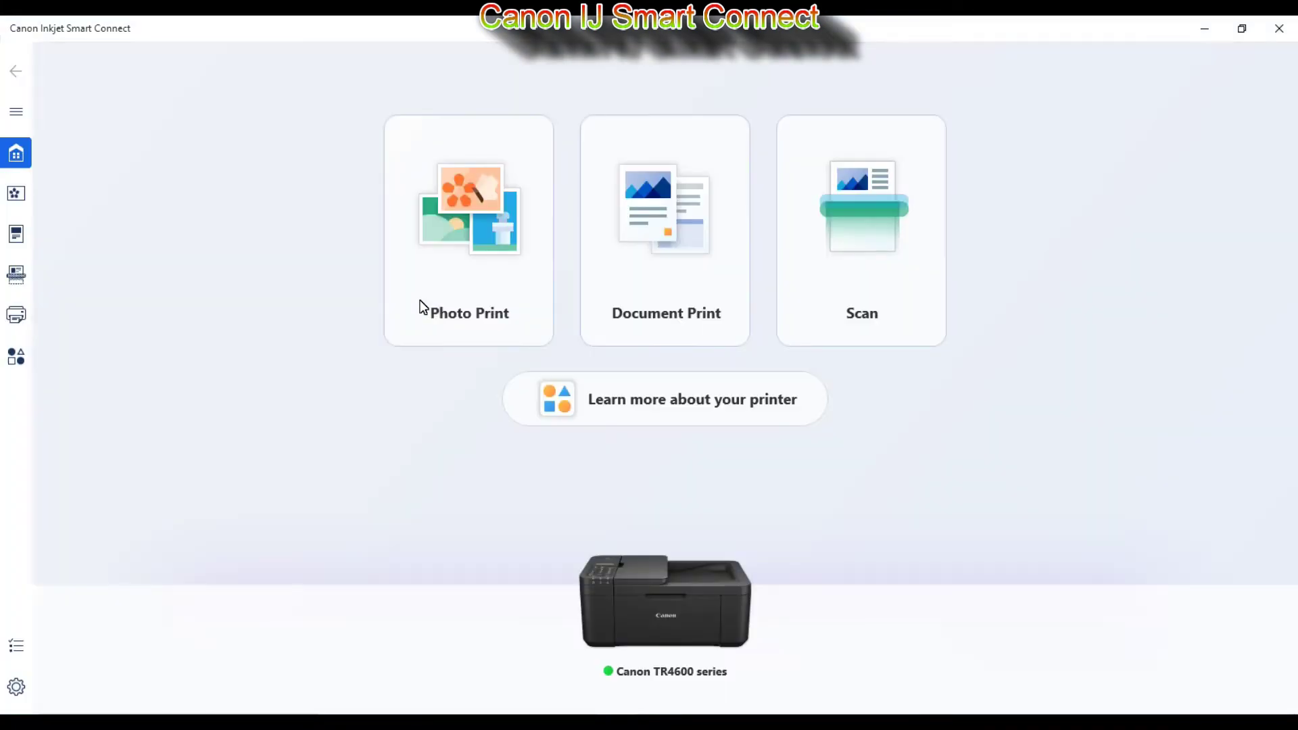
- Open 'Learn more about your printer' in Canon Inkjet Smart Connect to see the companion apps list
click(576, 408)
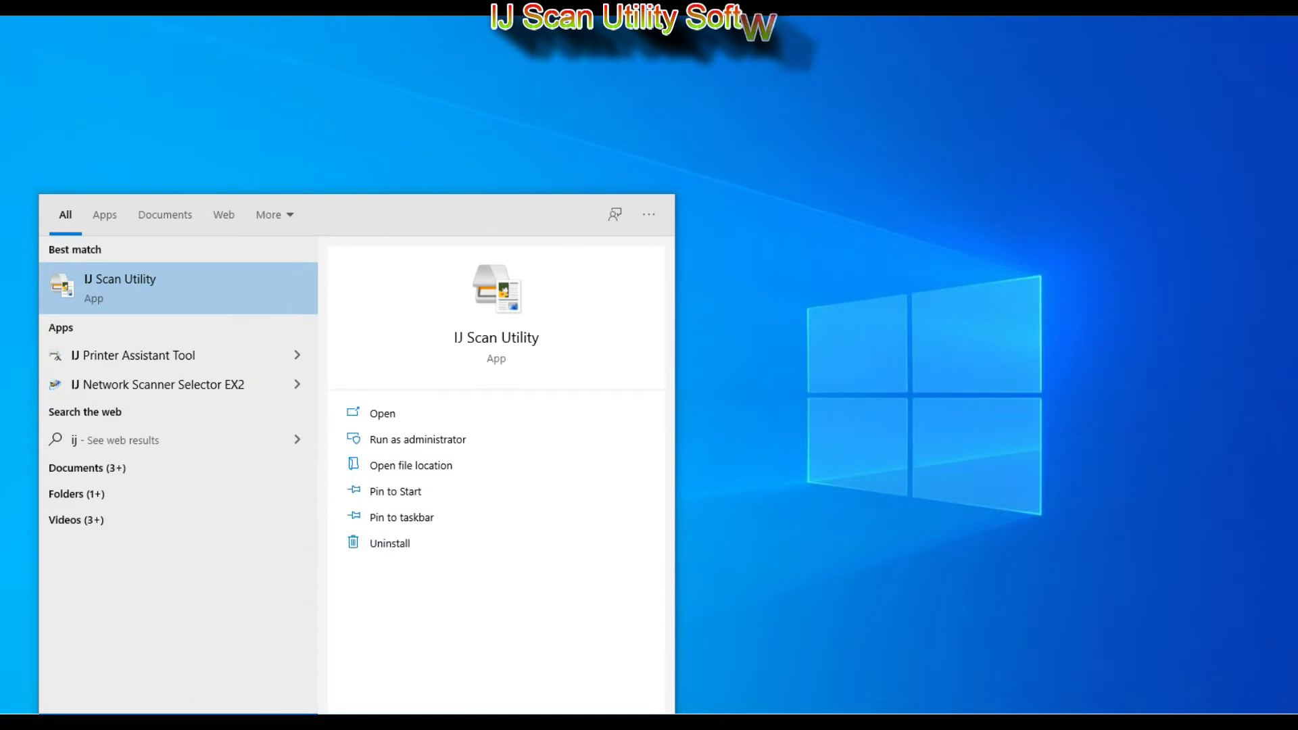
- Launch IJ Scan Utility and look through the settings of every scan type, from Document Scan to ScanGear and Auto Scan
click(372, 415)
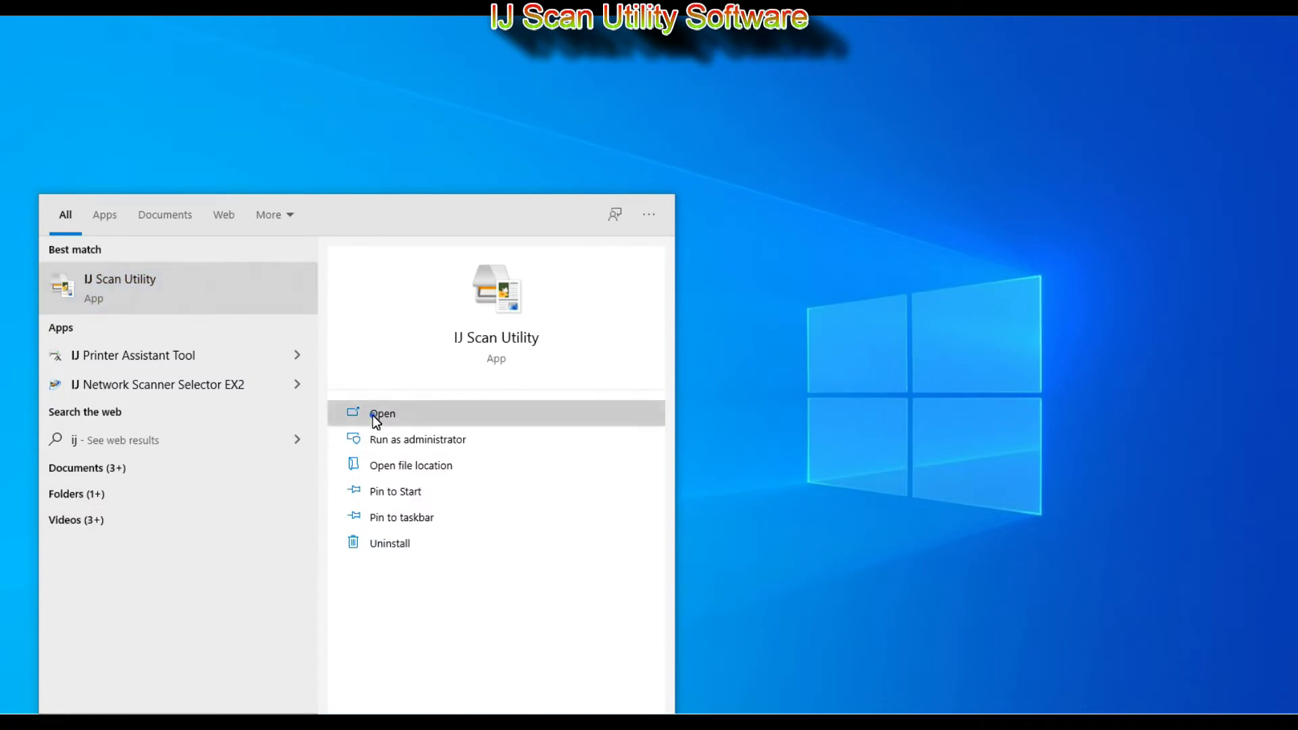
drag(312, 112, 217, 104)
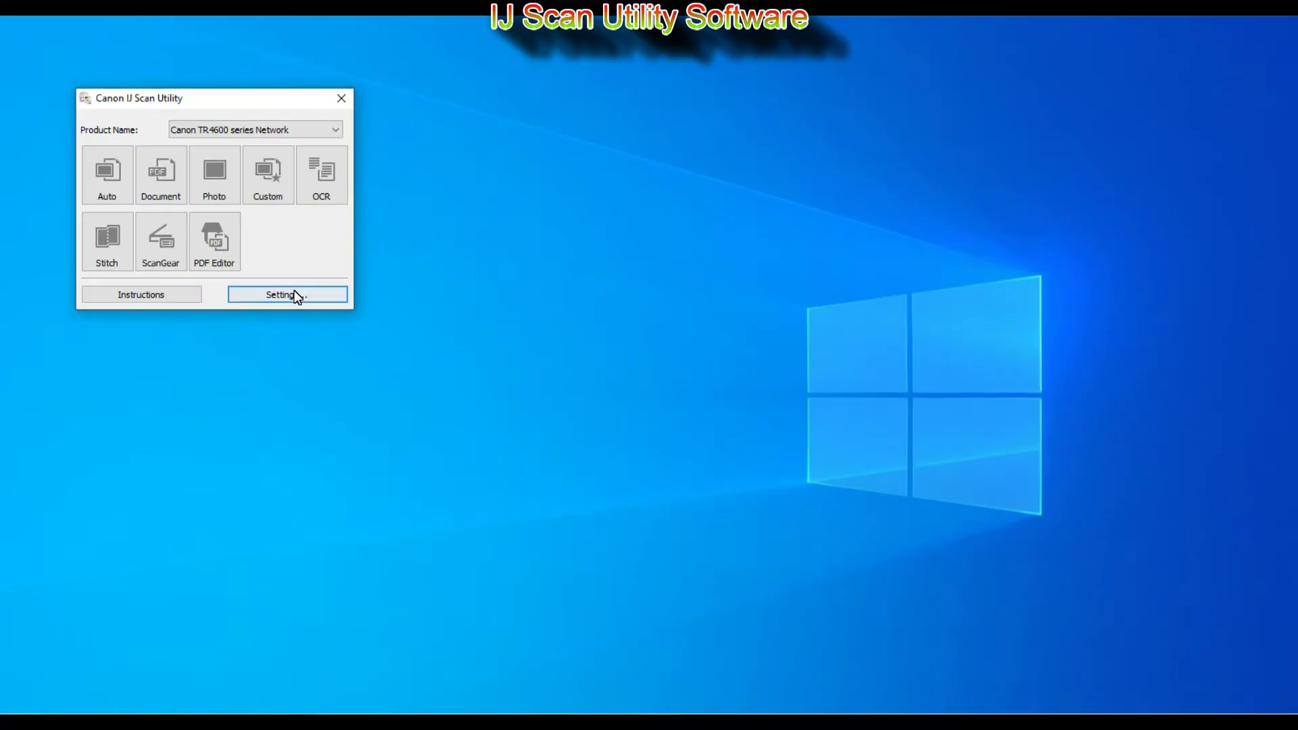
click(687, 635)
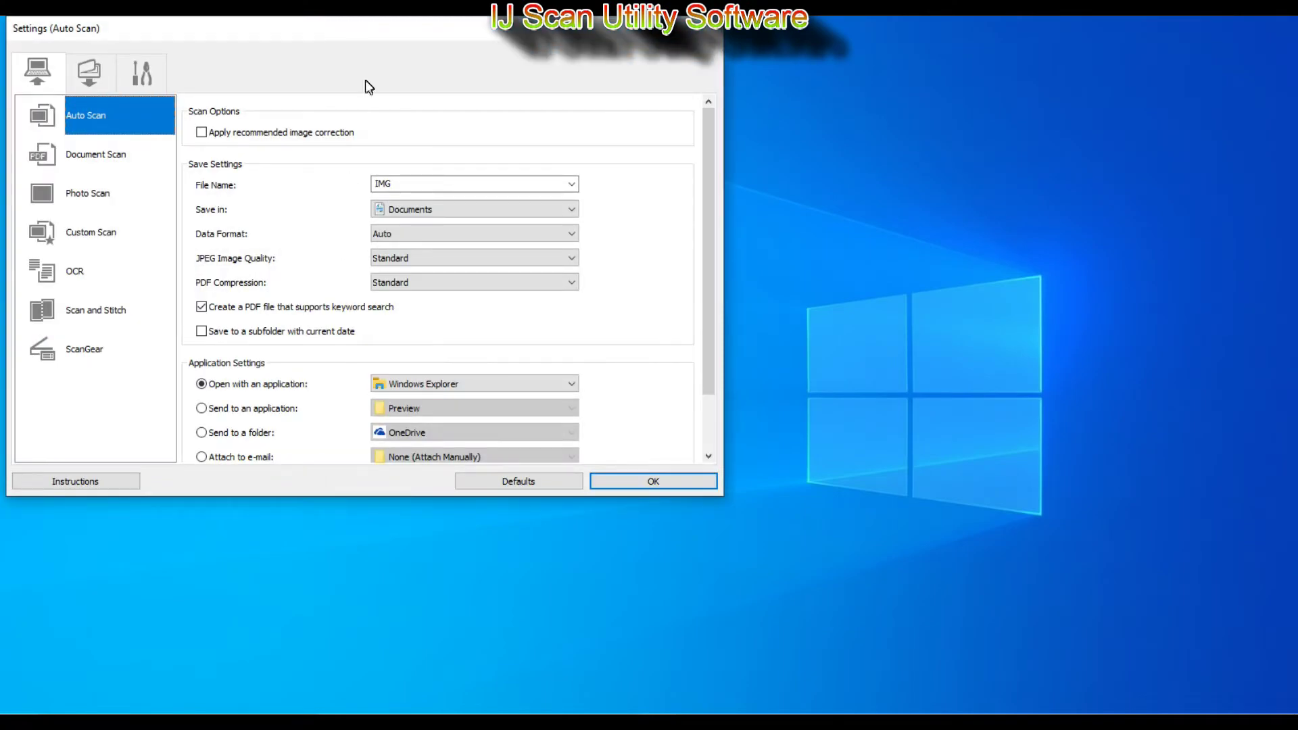
drag(365, 39, 721, 104)
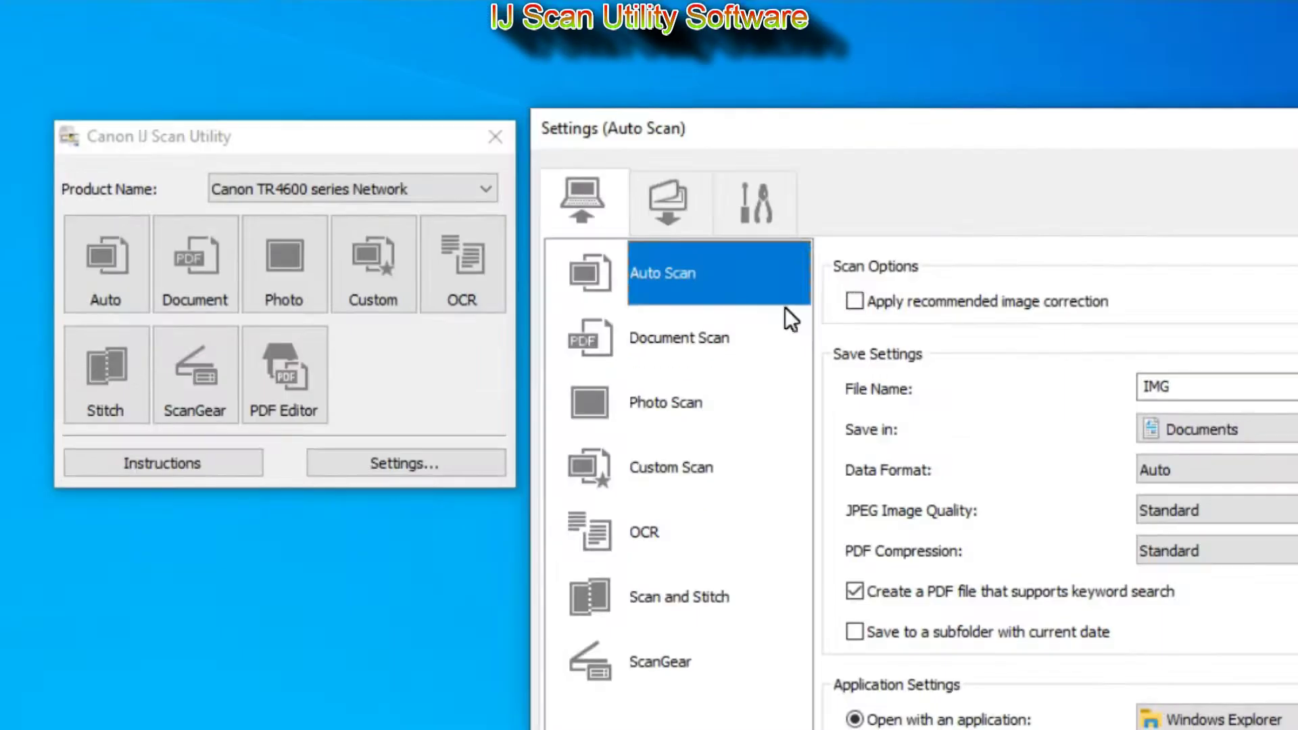
click(467, 223)
click(687, 410)
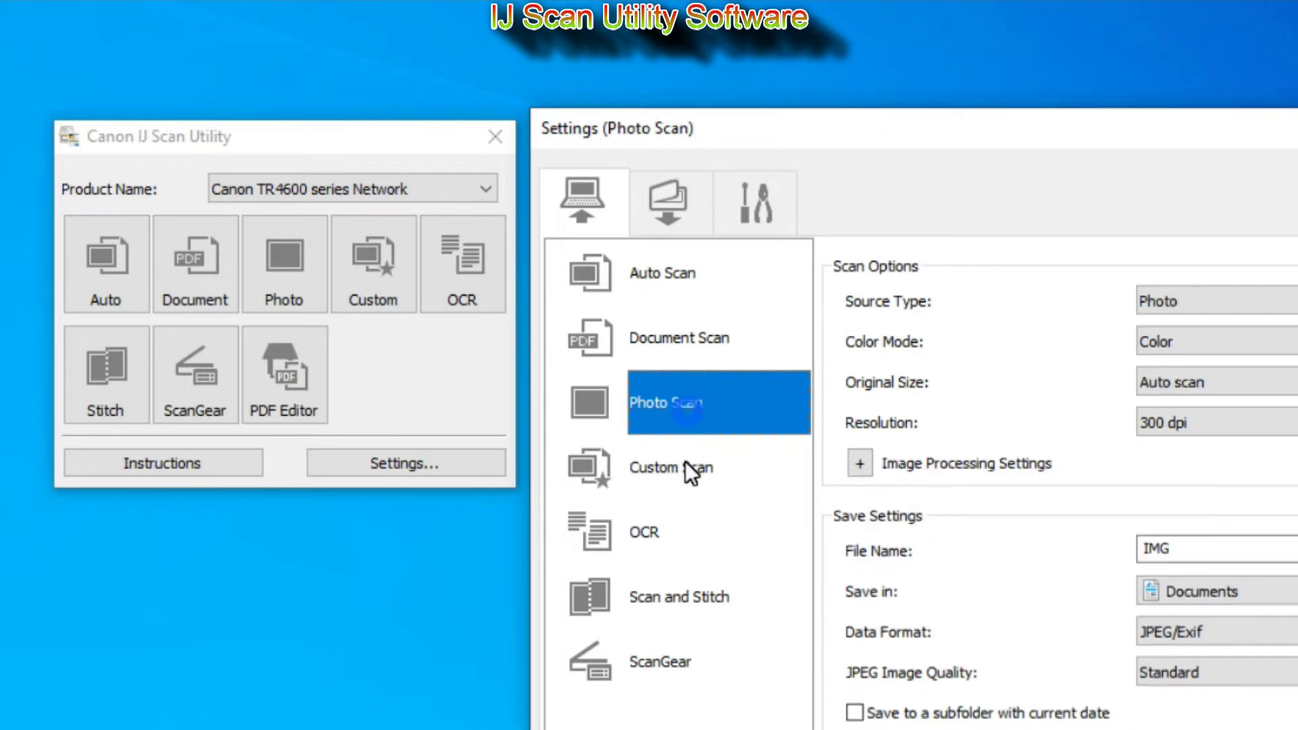
click(683, 468)
click(668, 542)
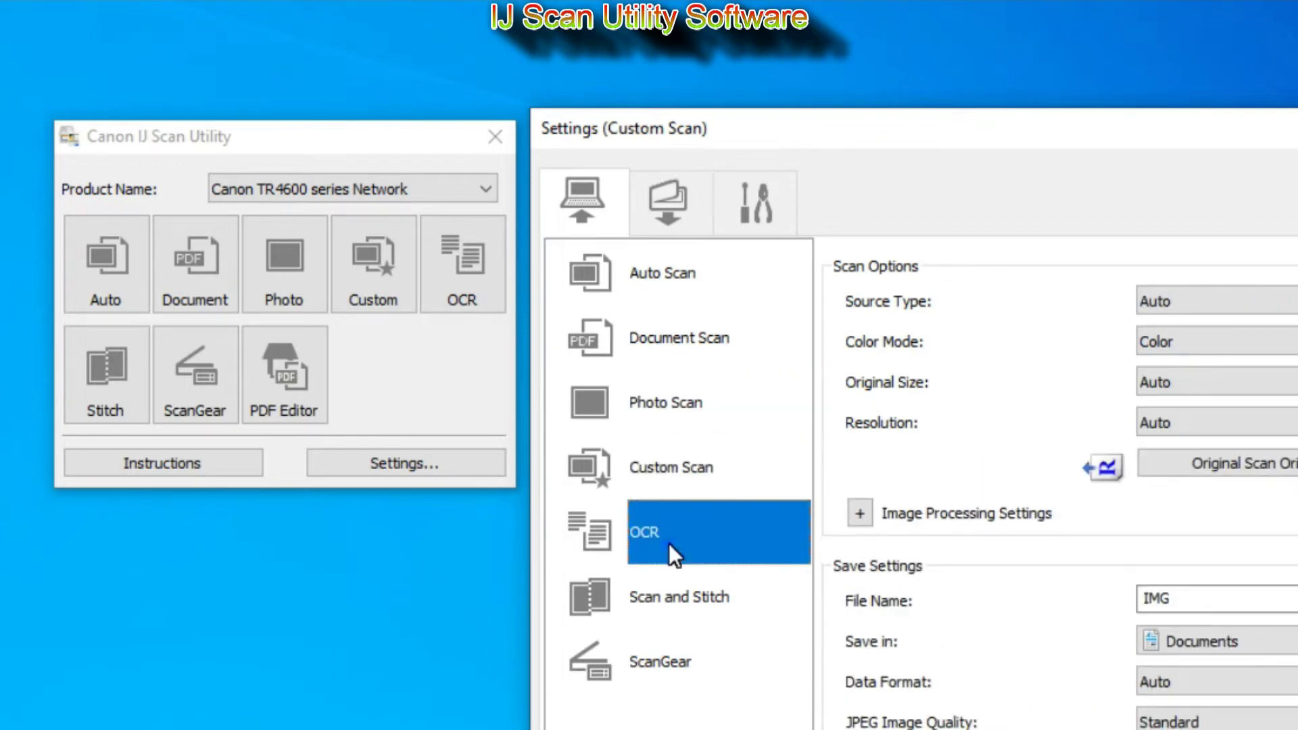
click(669, 595)
click(671, 663)
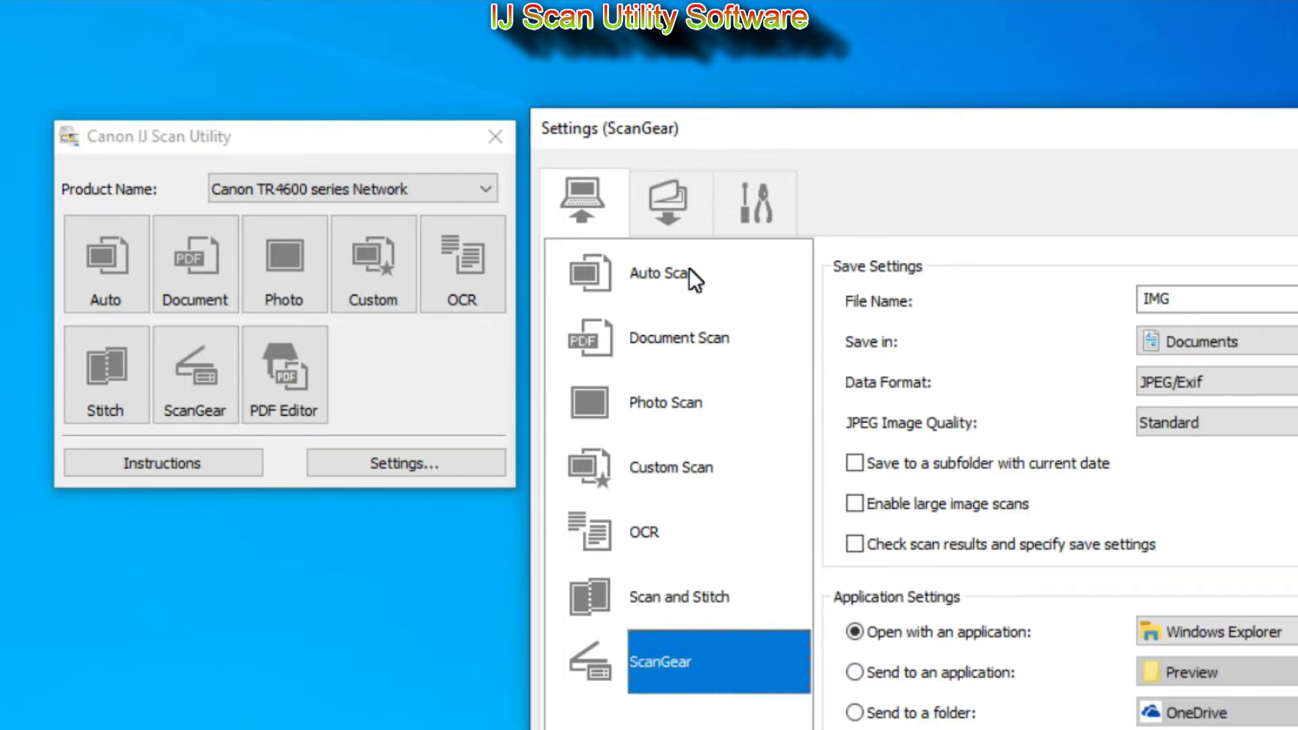
click(667, 271)
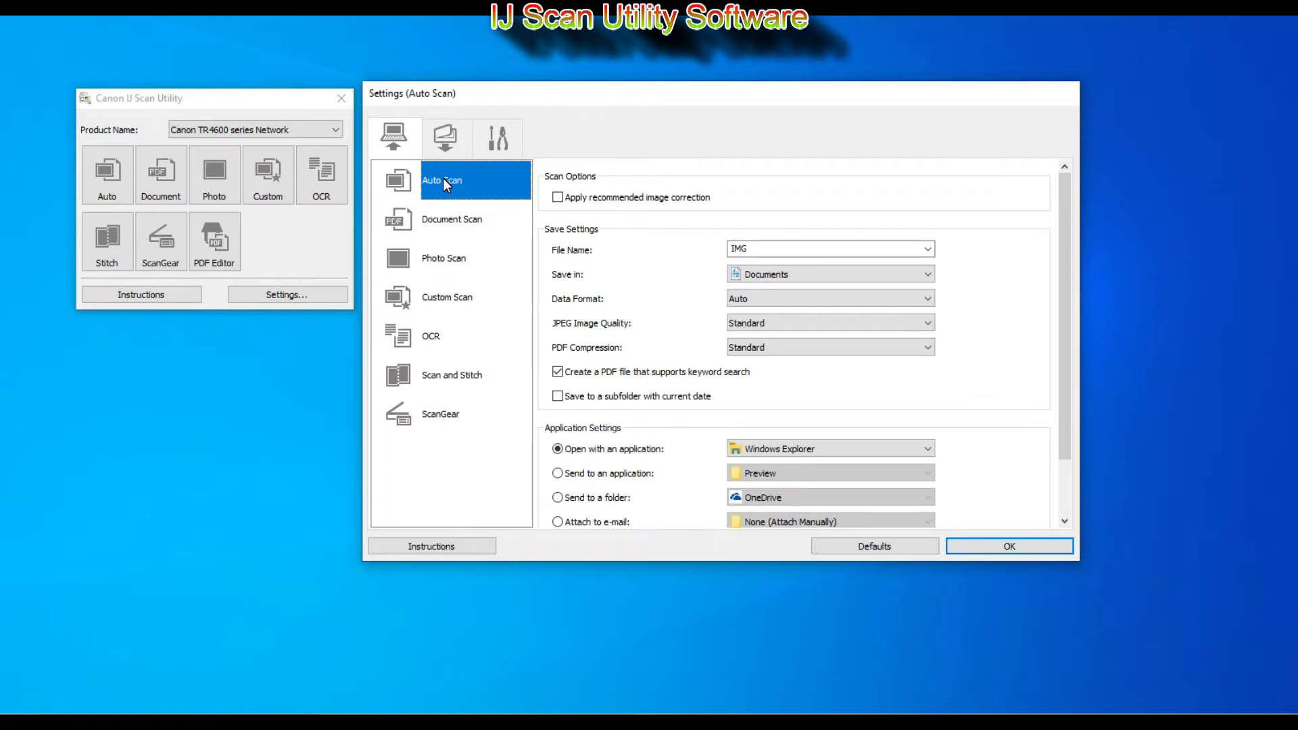
- Review Custom Scan's source type, colour mode, original size and resolution, leaving them at Auto and Color
click(447, 308)
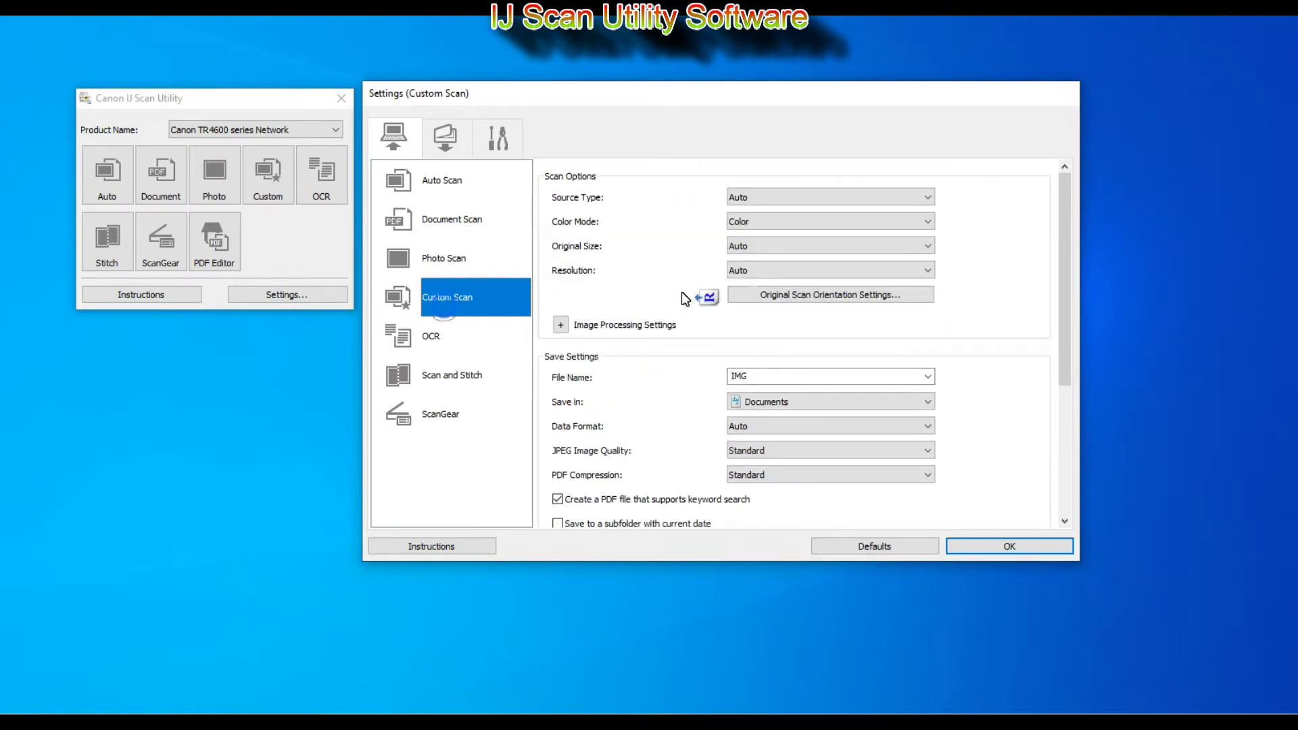
click(925, 198)
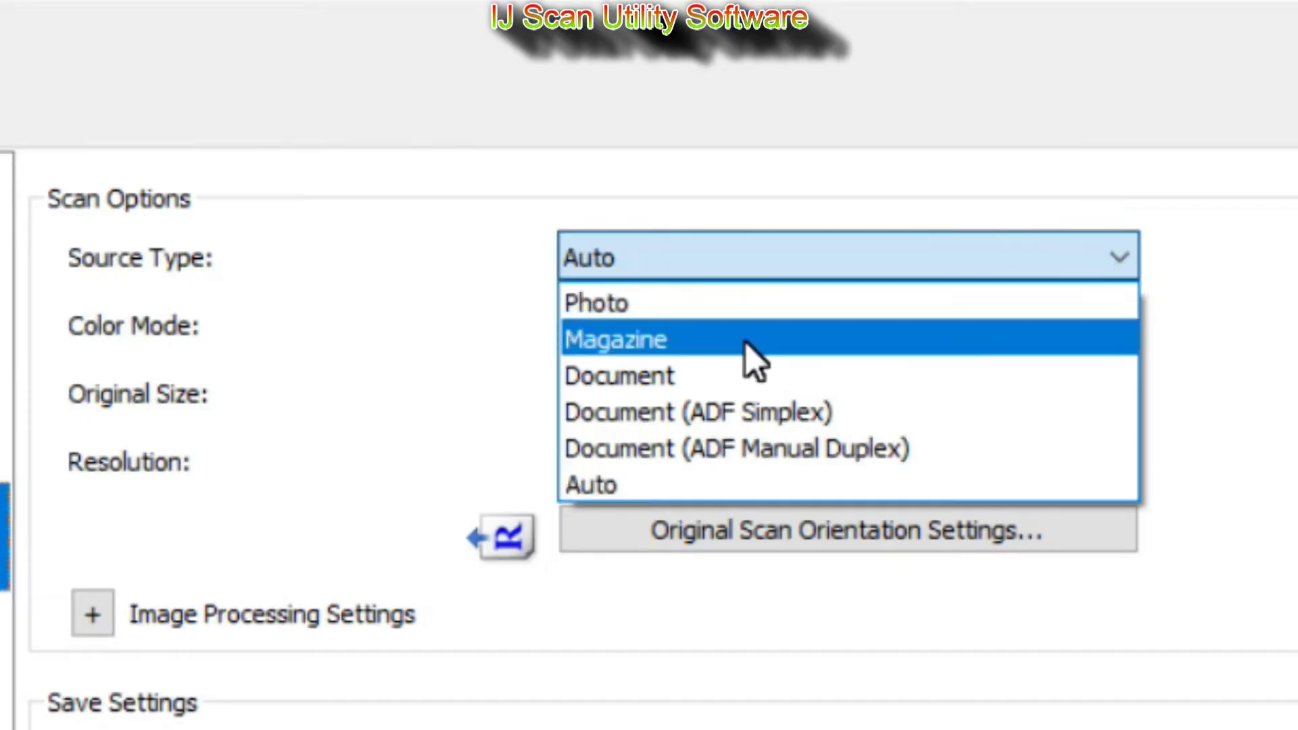
click(672, 264)
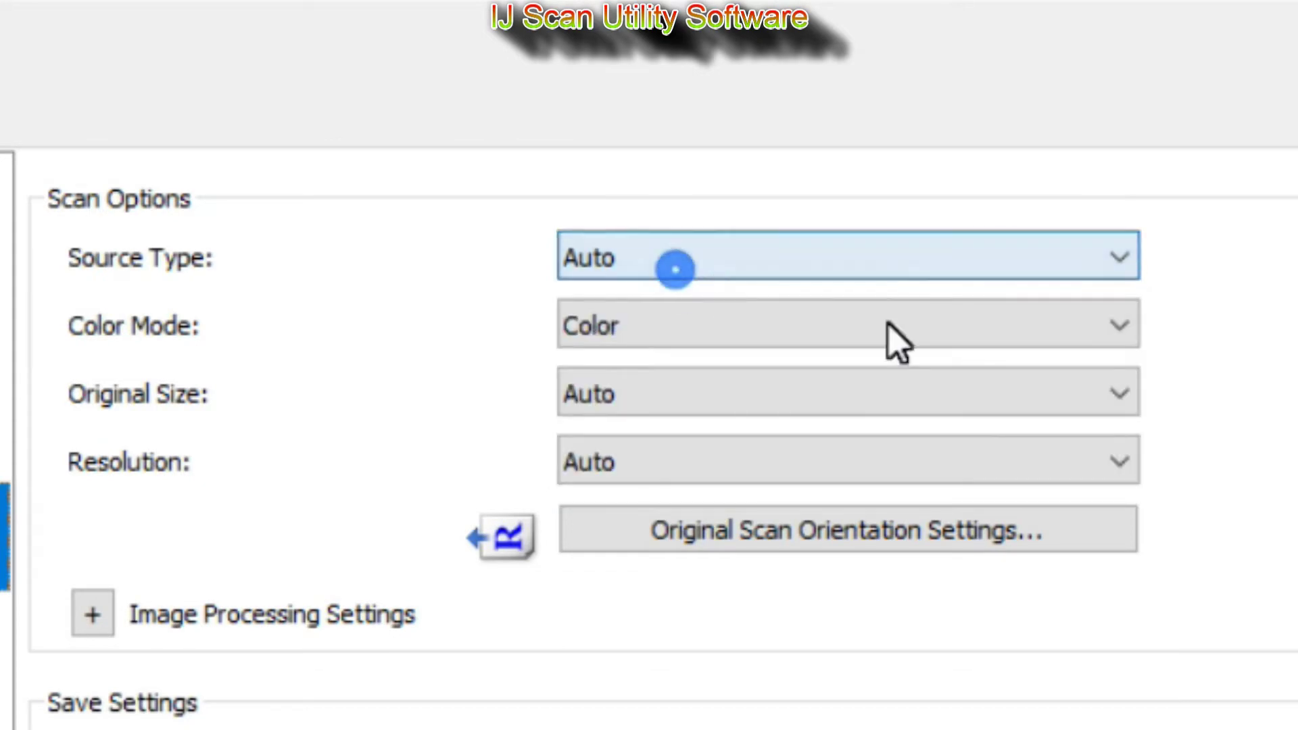
click(1030, 339)
click(895, 225)
click(882, 251)
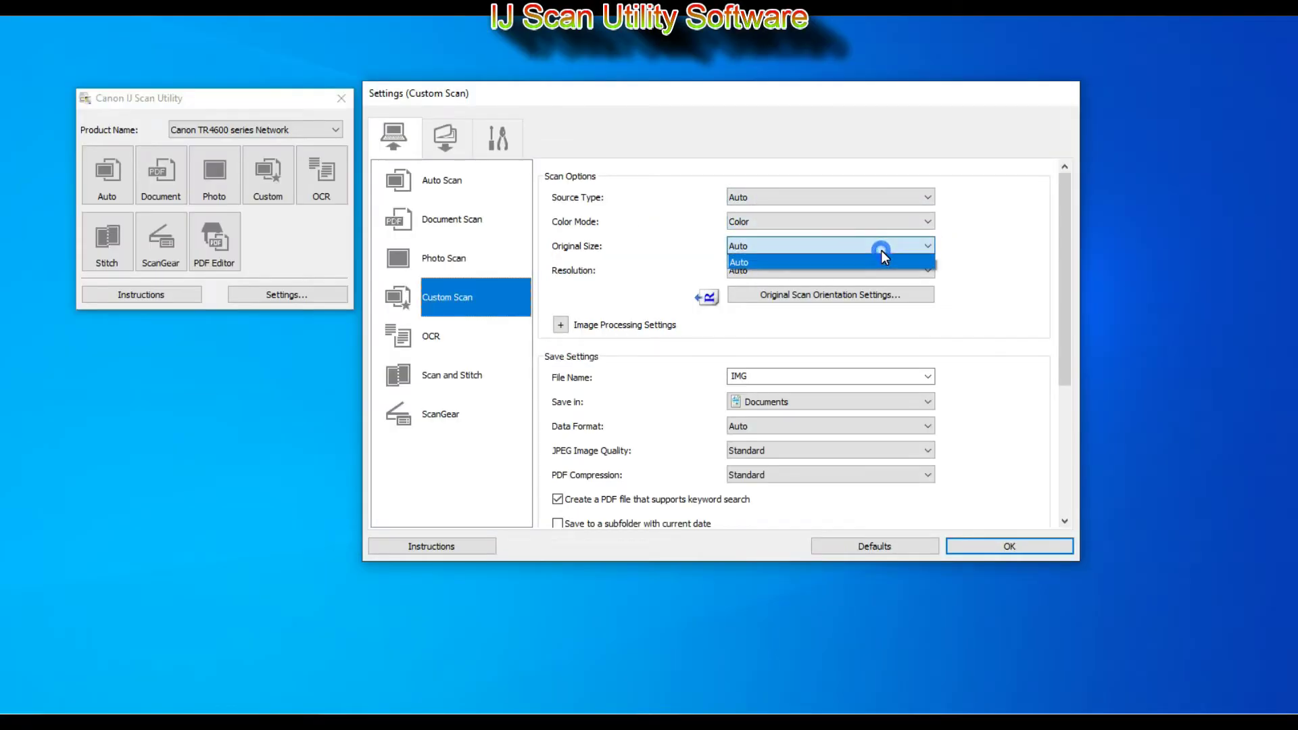
click(882, 250)
click(875, 270)
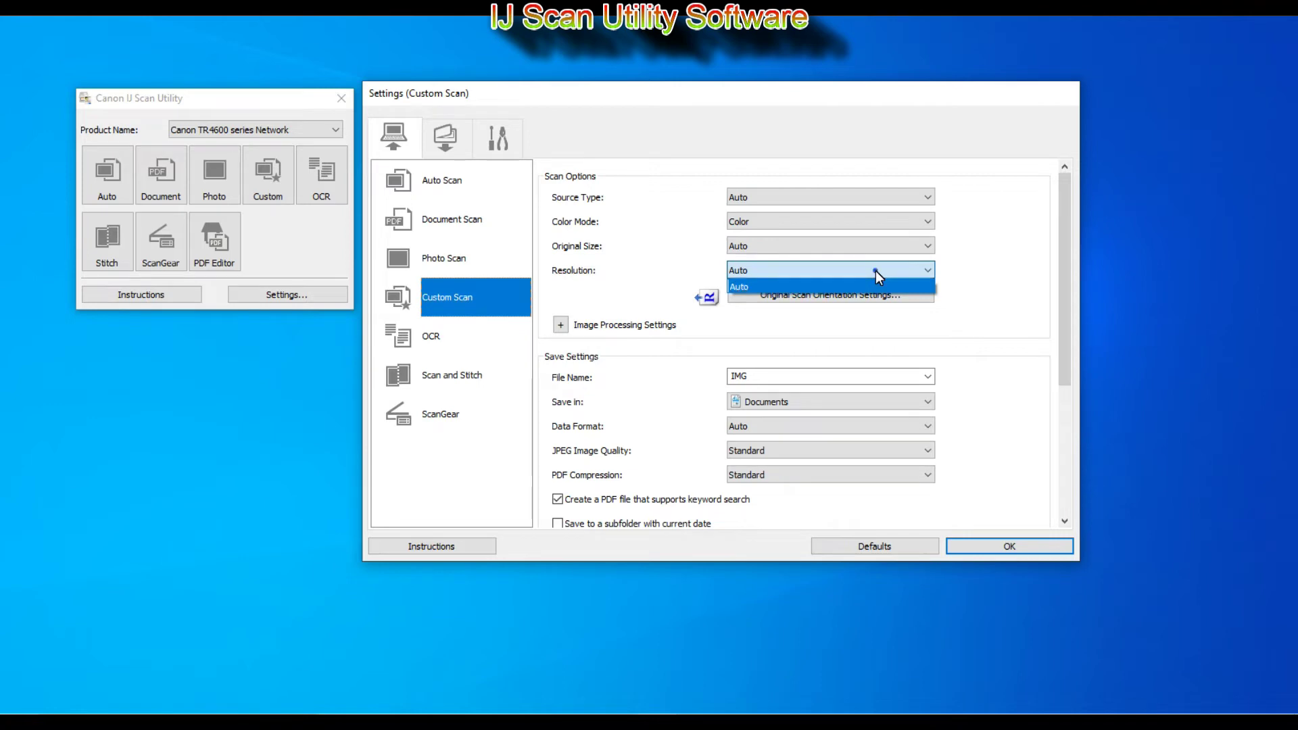
click(875, 271)
scroll(998, 330, down, 3)
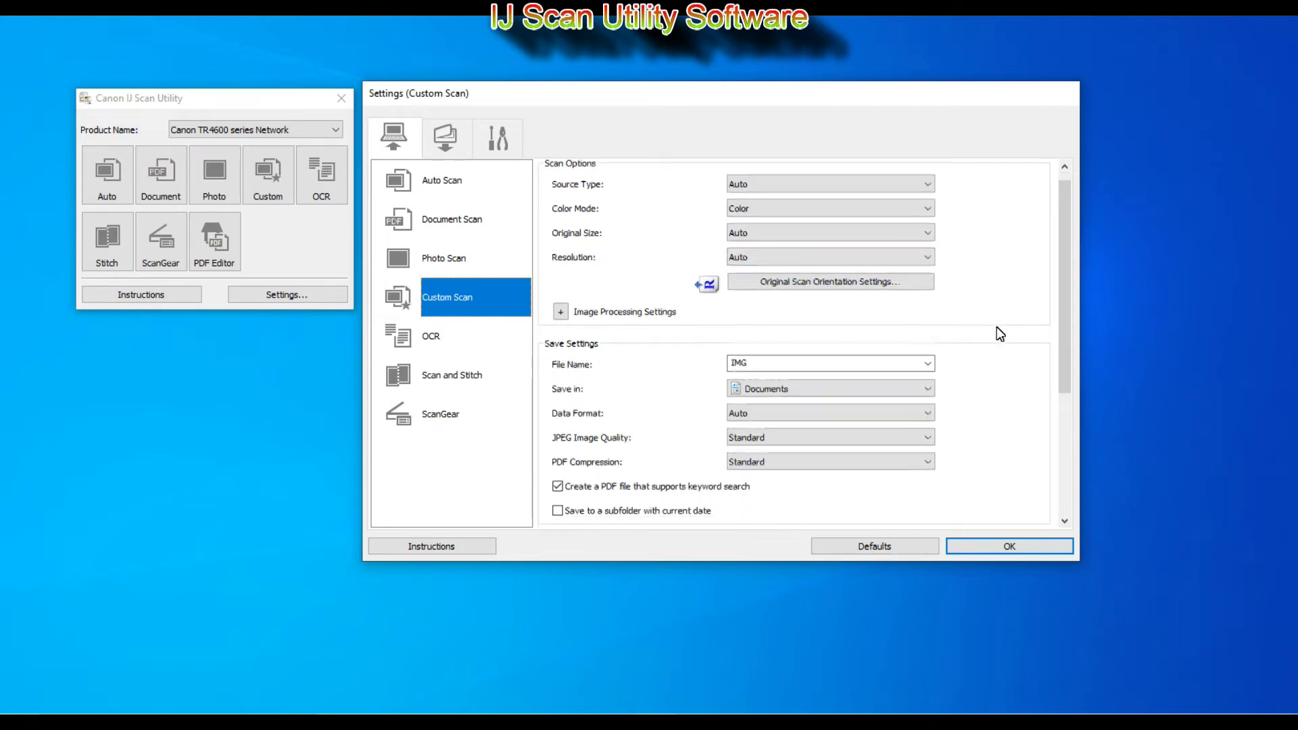
scroll(996, 327, up, 2)
- Set Custom Scan's source type to Photo at 300 dpi, restore defaults, and close the settings
click(883, 188)
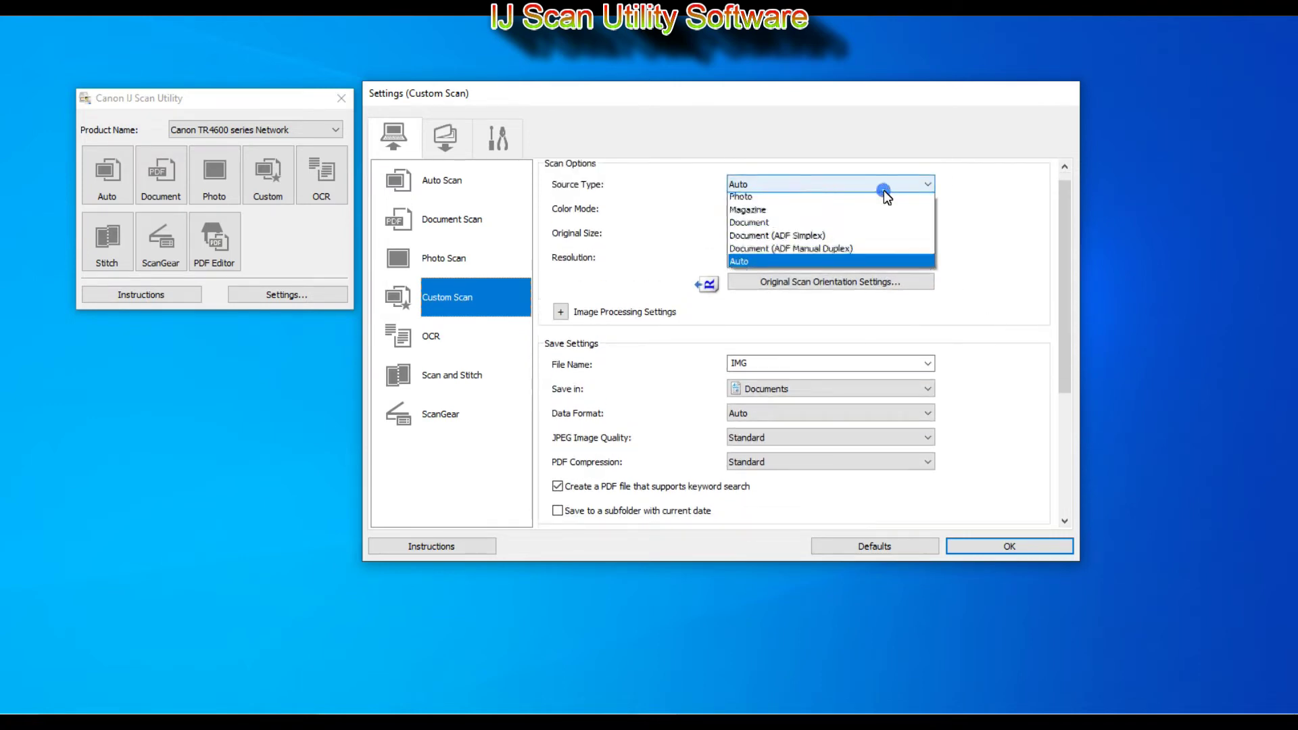
click(757, 200)
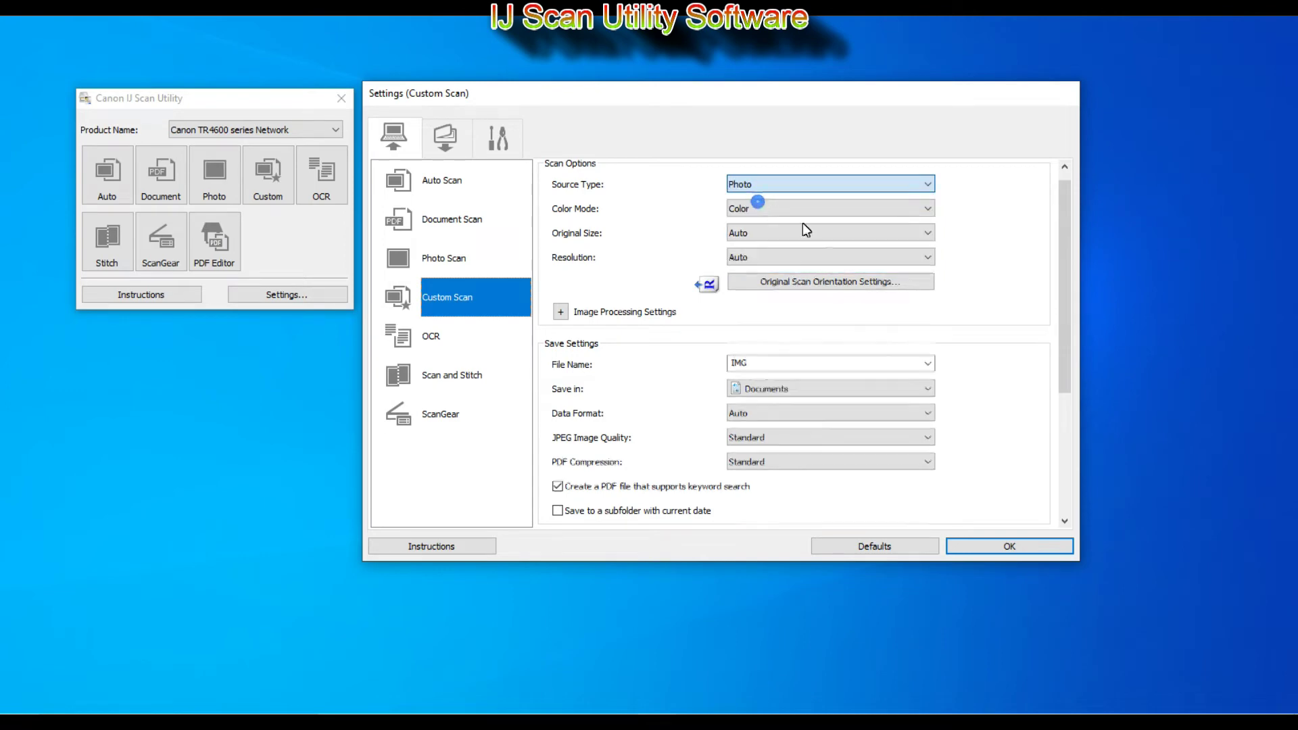
click(842, 259)
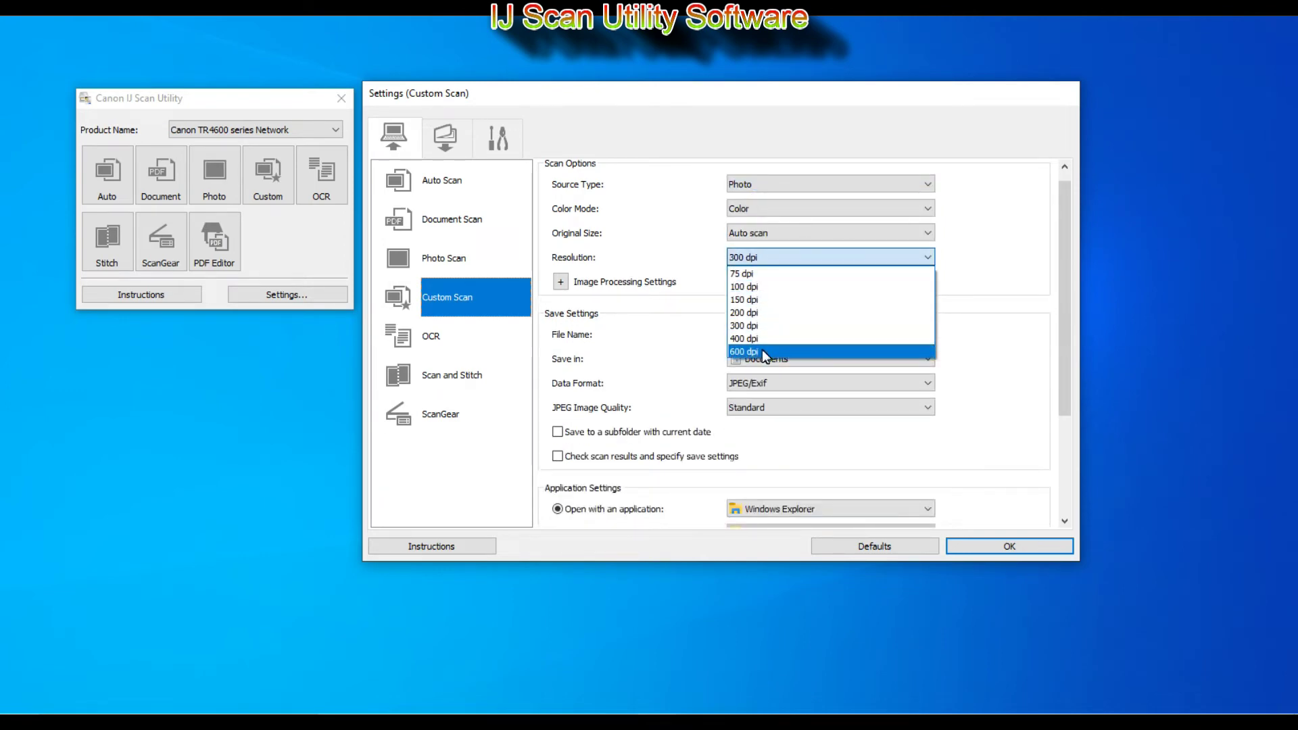
click(754, 257)
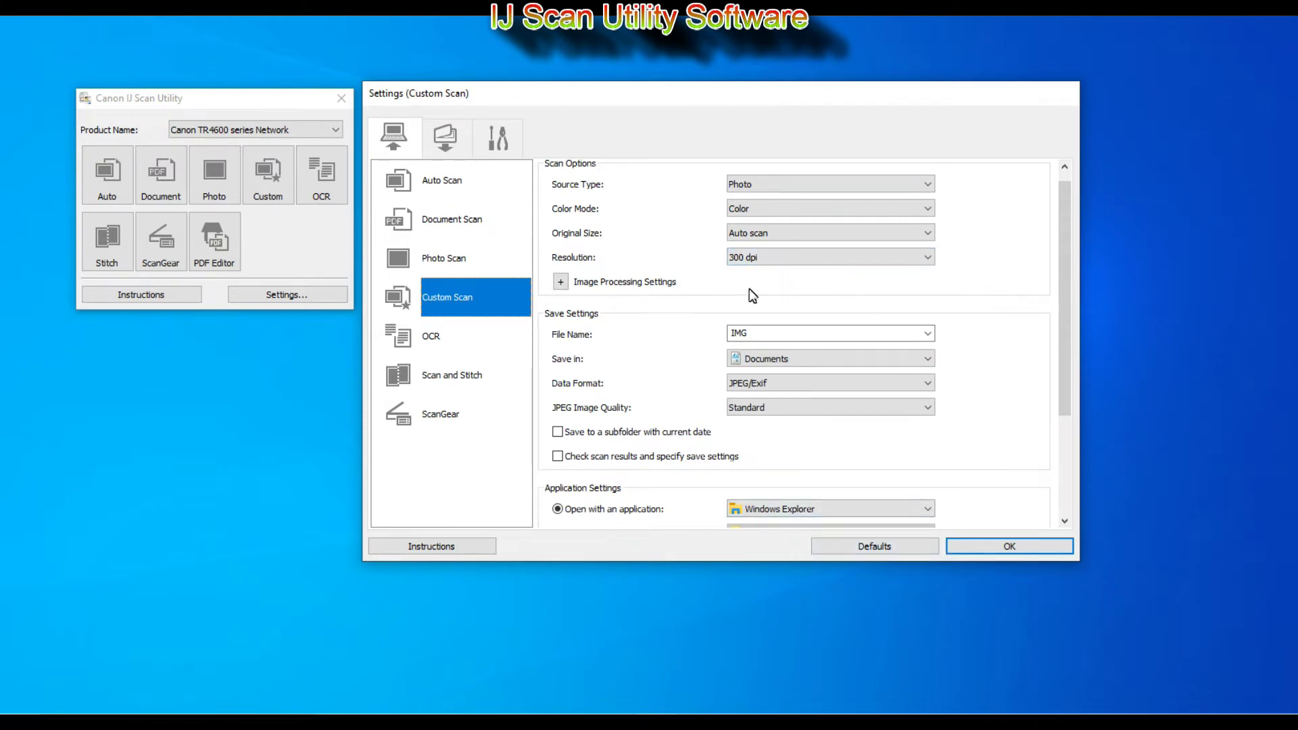
click(851, 549)
click(960, 553)
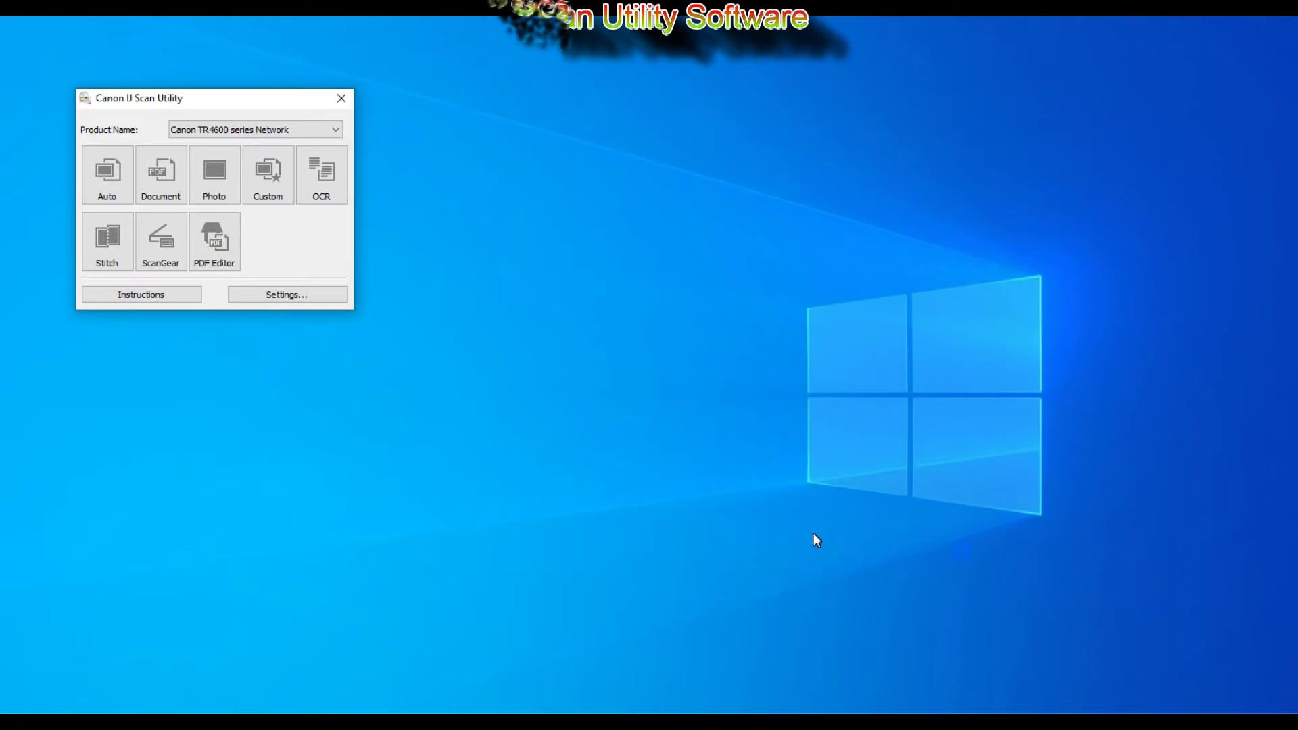
- Switch ScanGear to Advanced Mode, accept the reset, and enter 4800 dpi as the output resolution
click(162, 250)
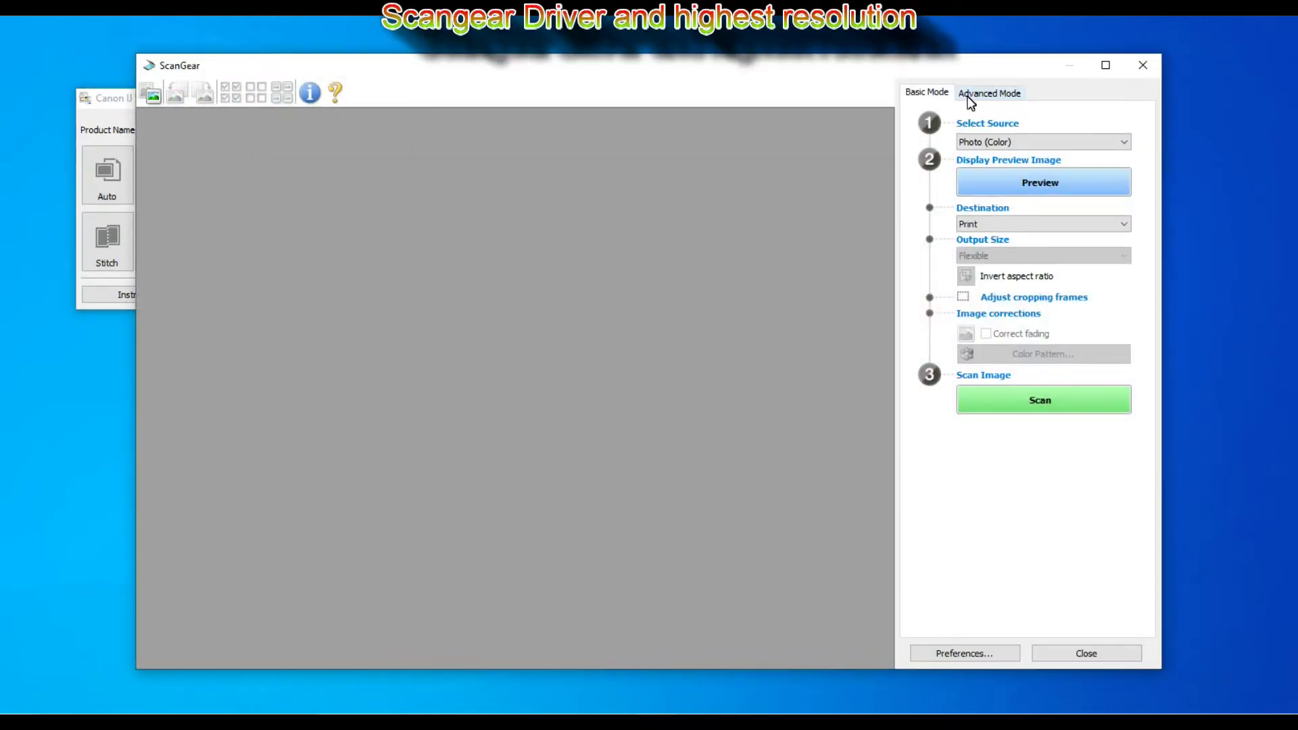
click(971, 96)
click(669, 415)
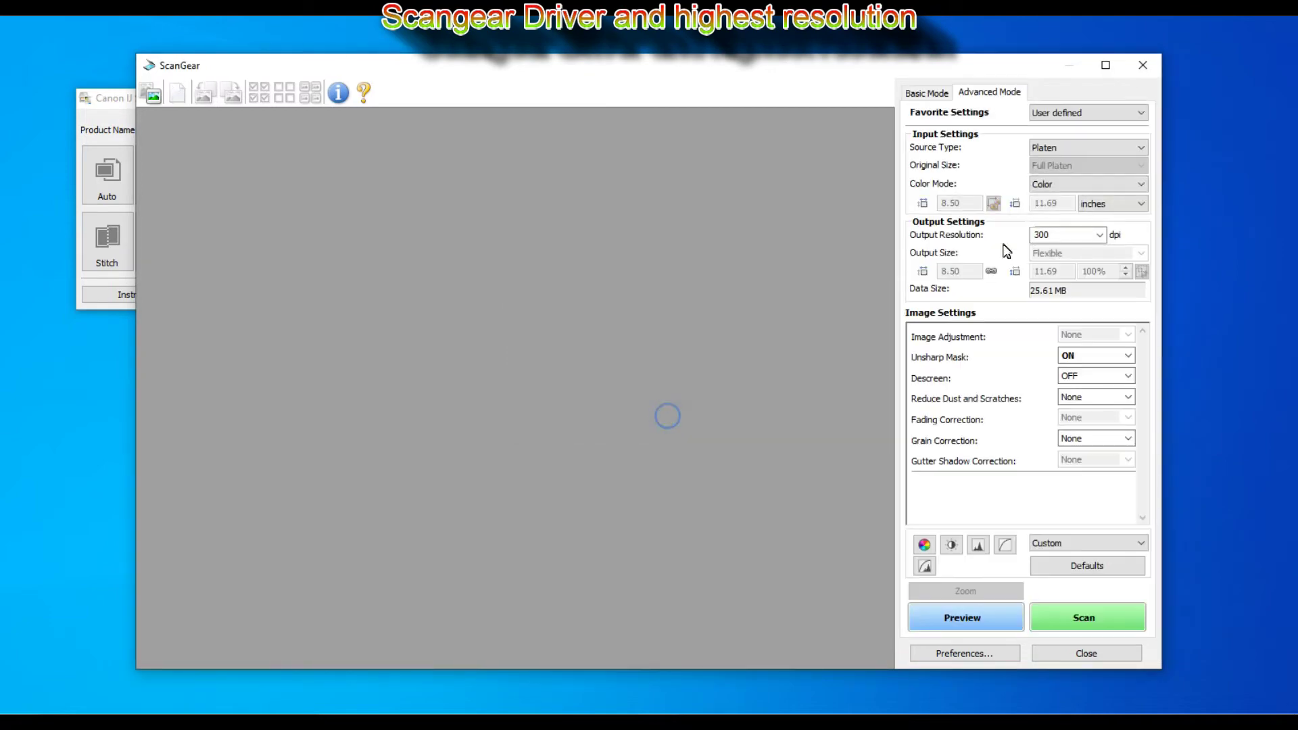
click(1101, 235)
click(1067, 328)
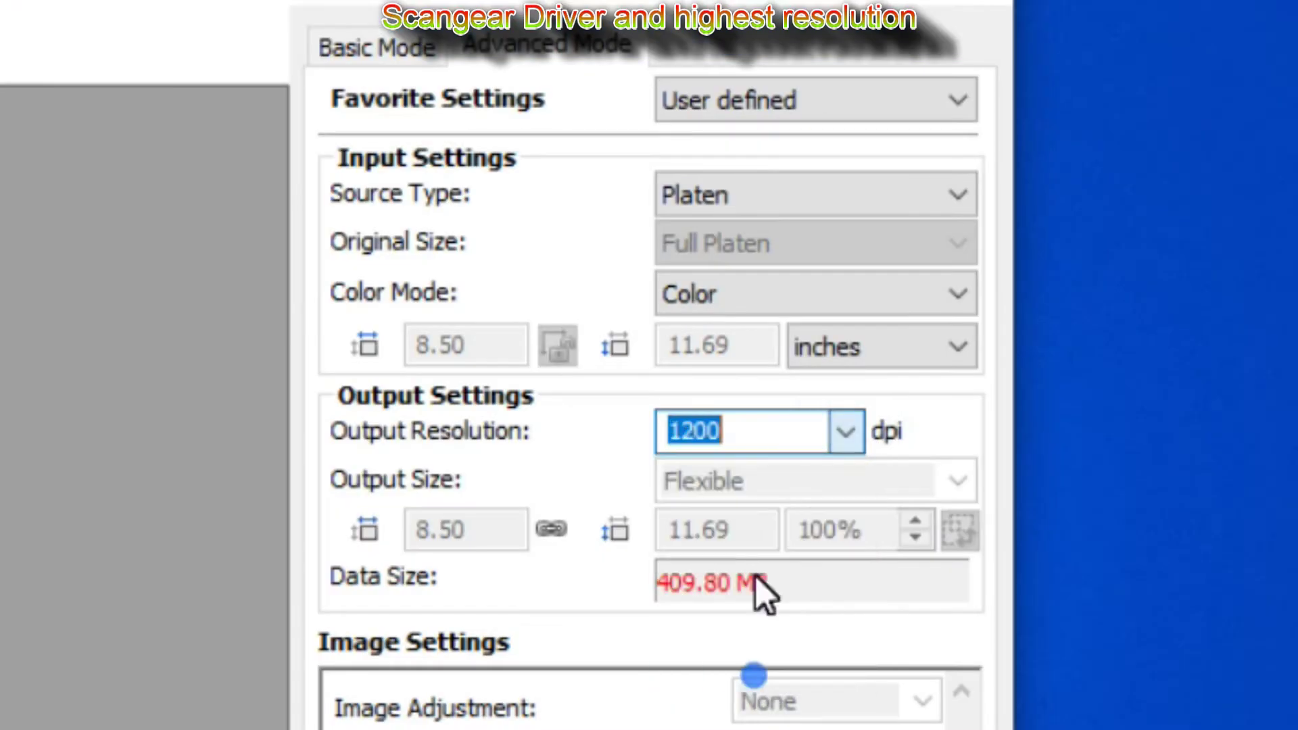
text(4)
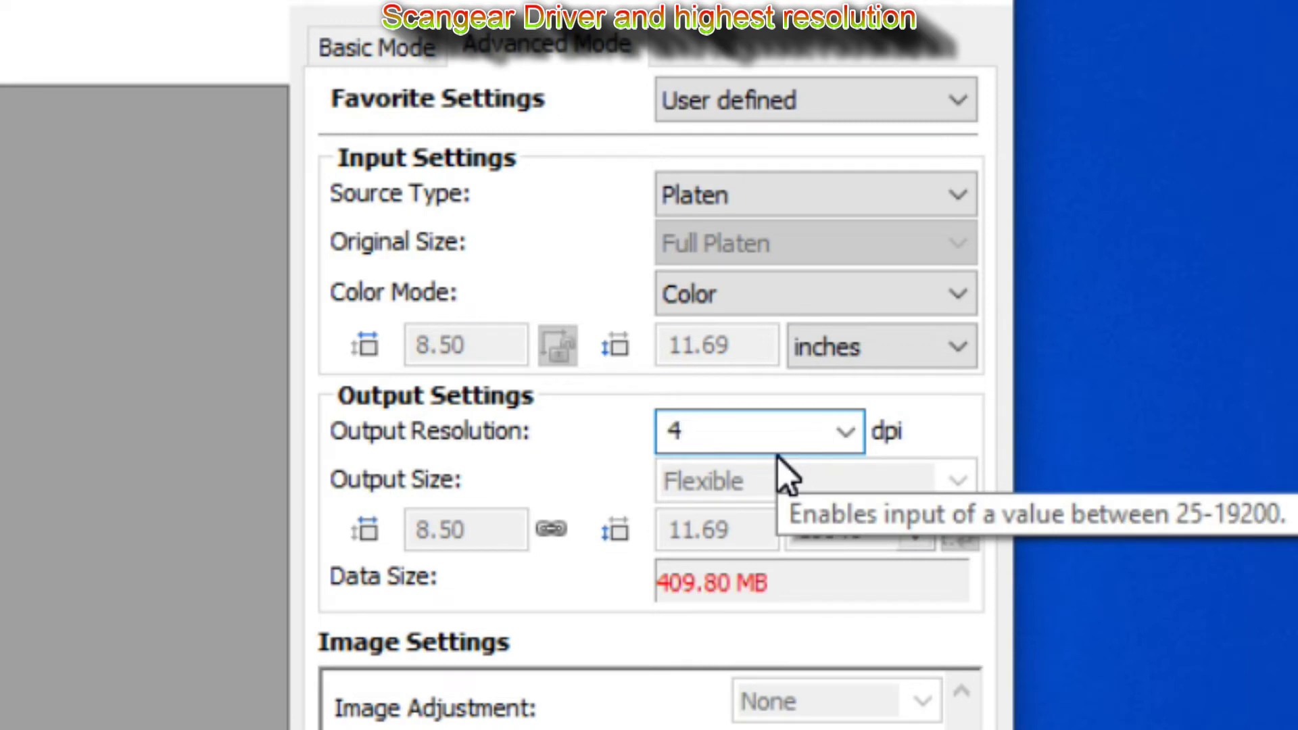
text(00)
key(BackSpace)
key(BackSpace)
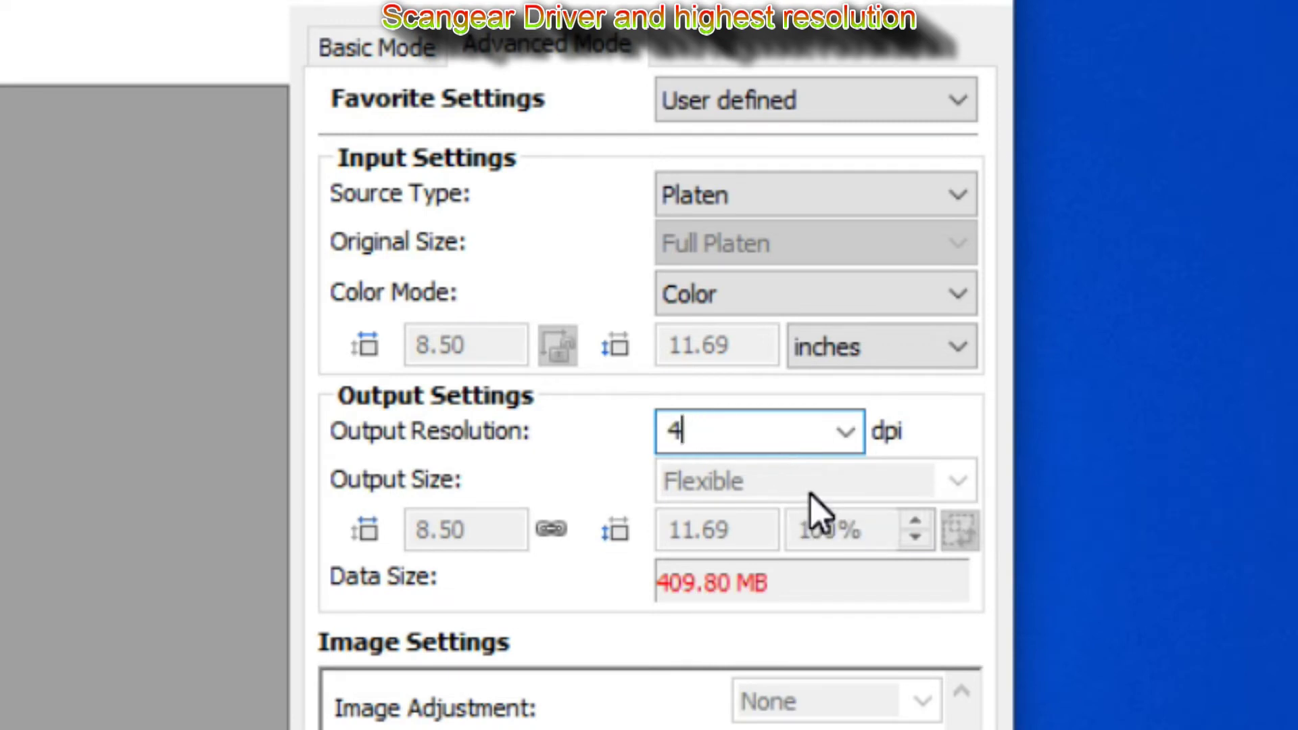
text(800)
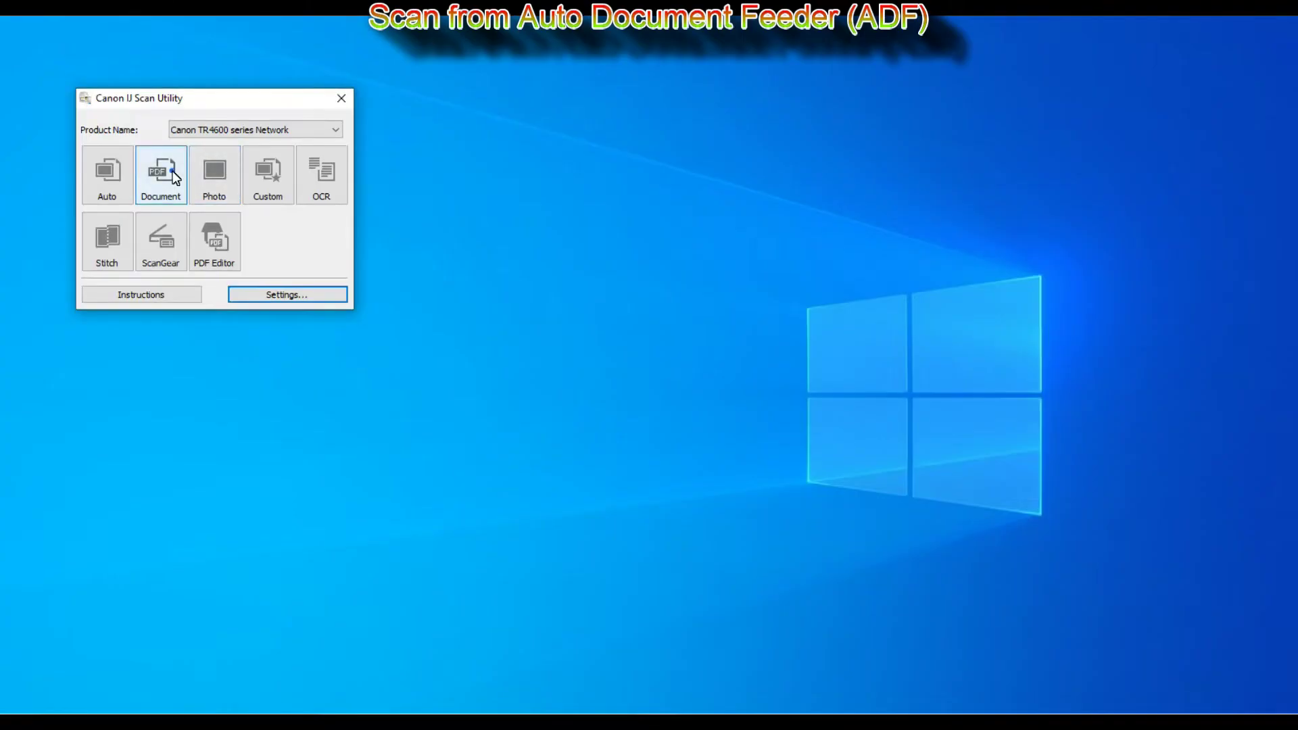
click(175, 177)
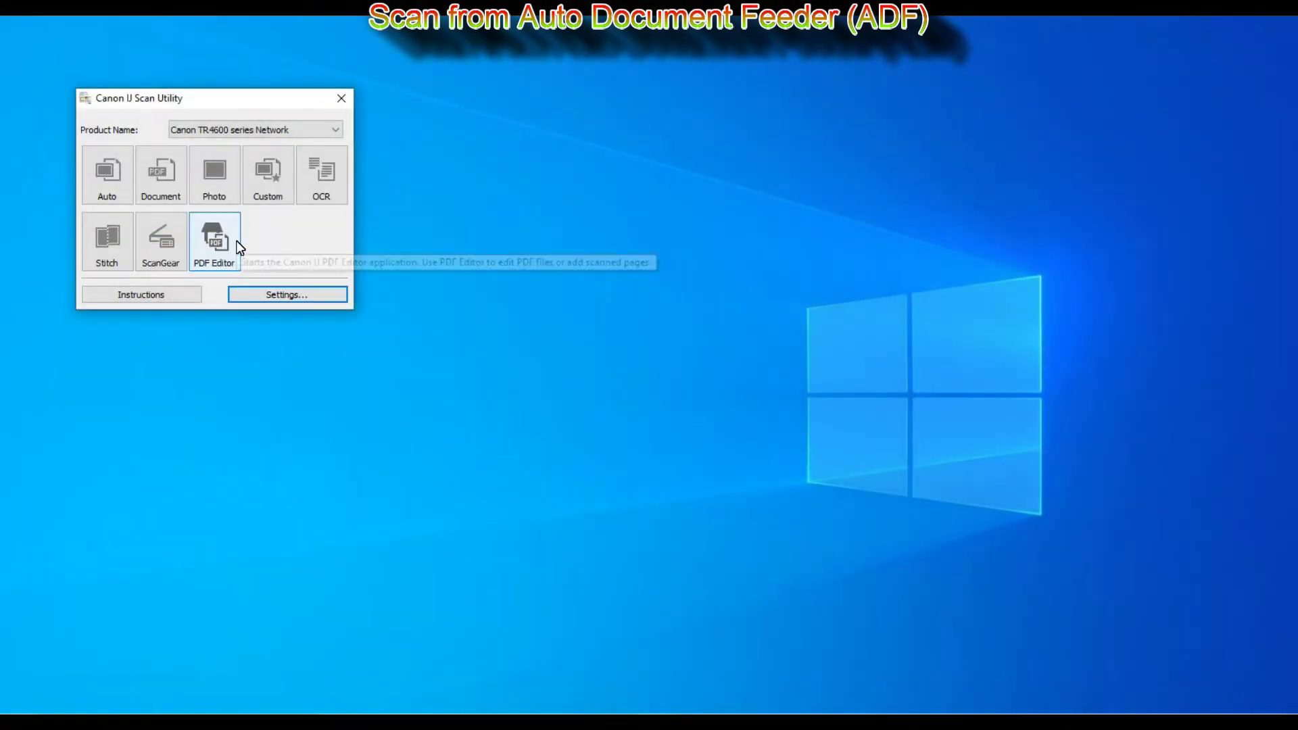
click(215, 242)
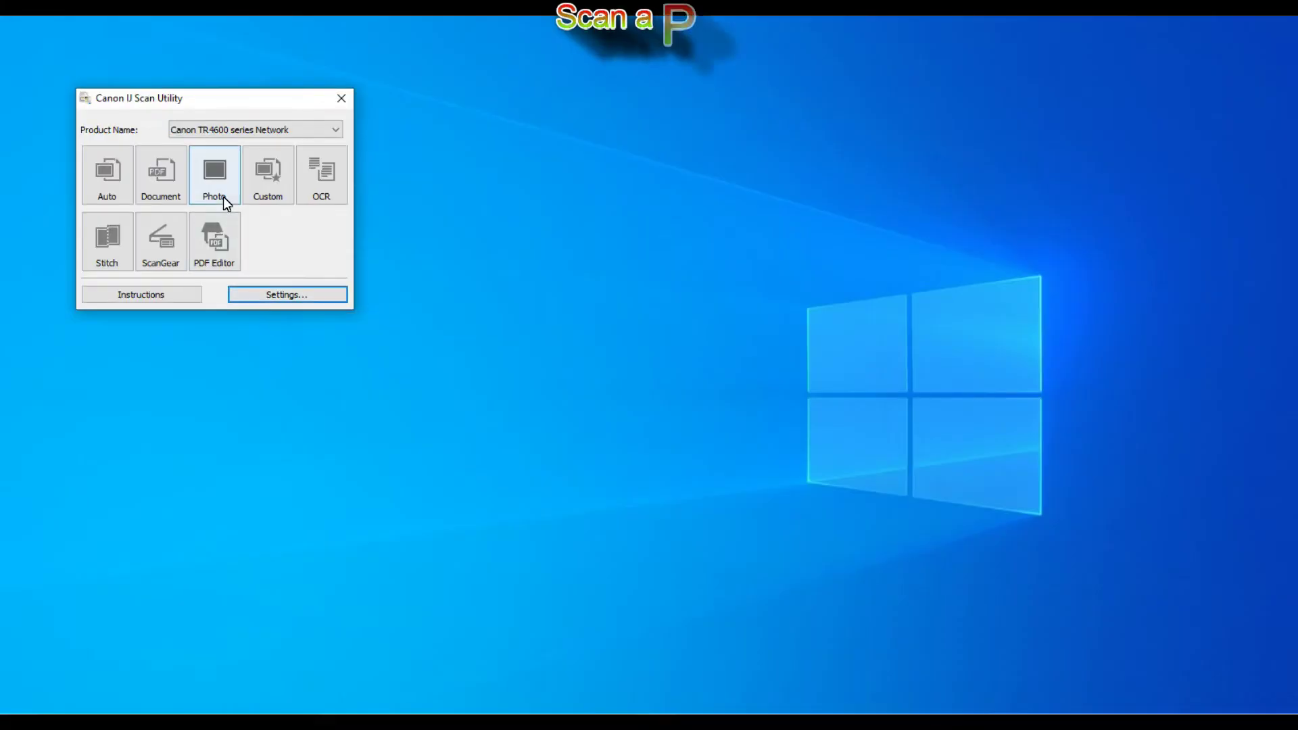
- Check Photo Scan's image processing options, then scan a photo, producing IMG_20210928_0005.jpg
click(276, 299)
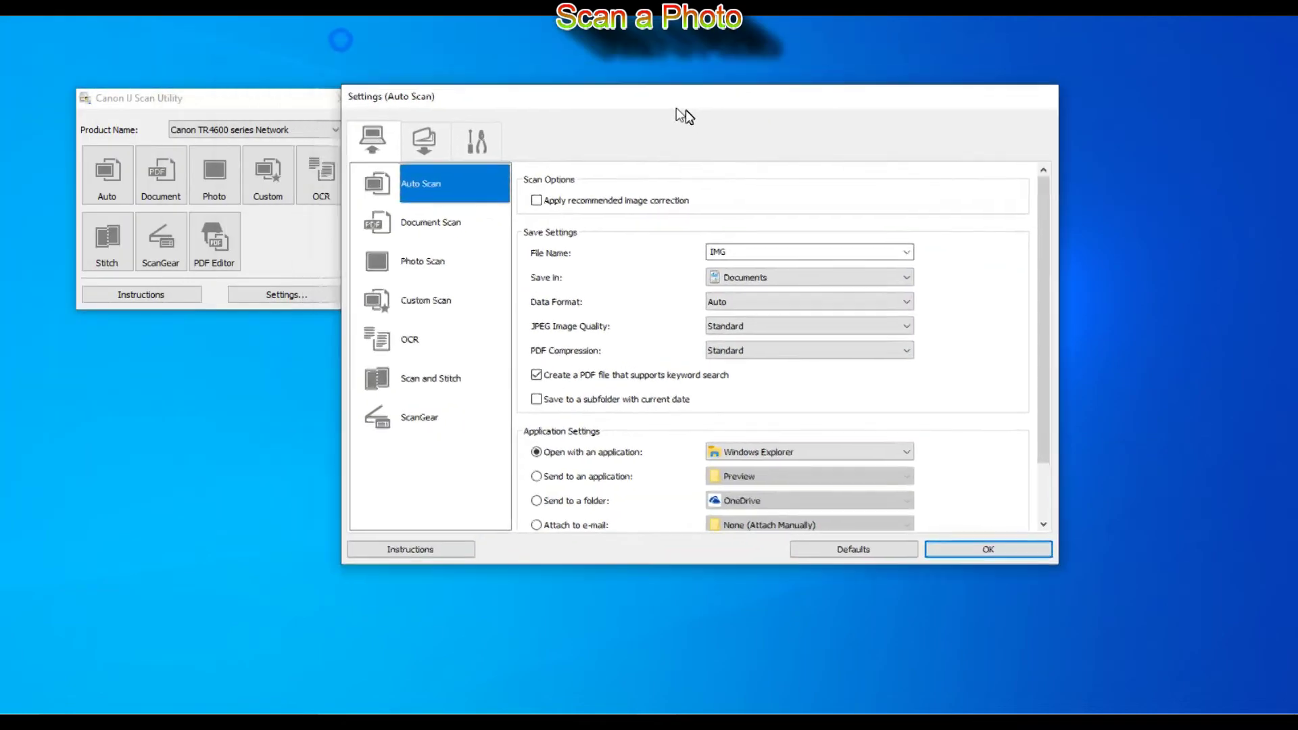
drag(684, 110, 718, 110)
click(472, 282)
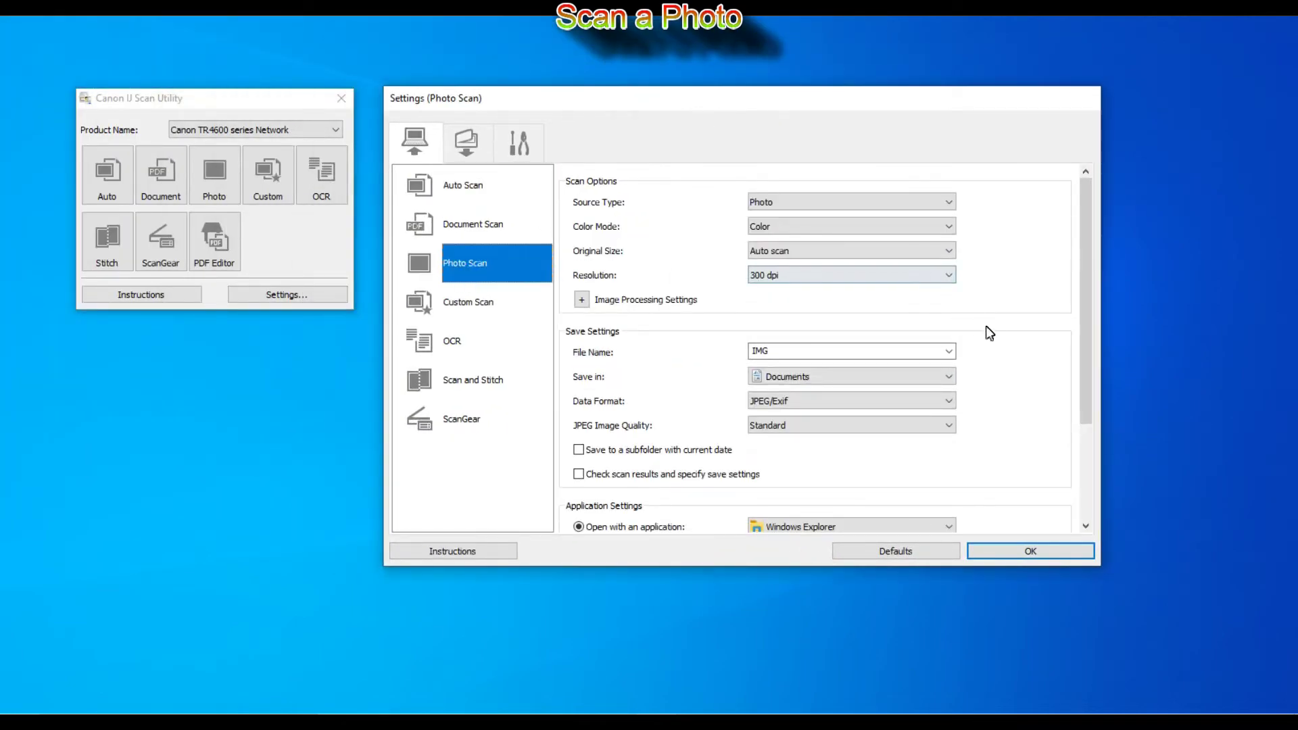
click(581, 300)
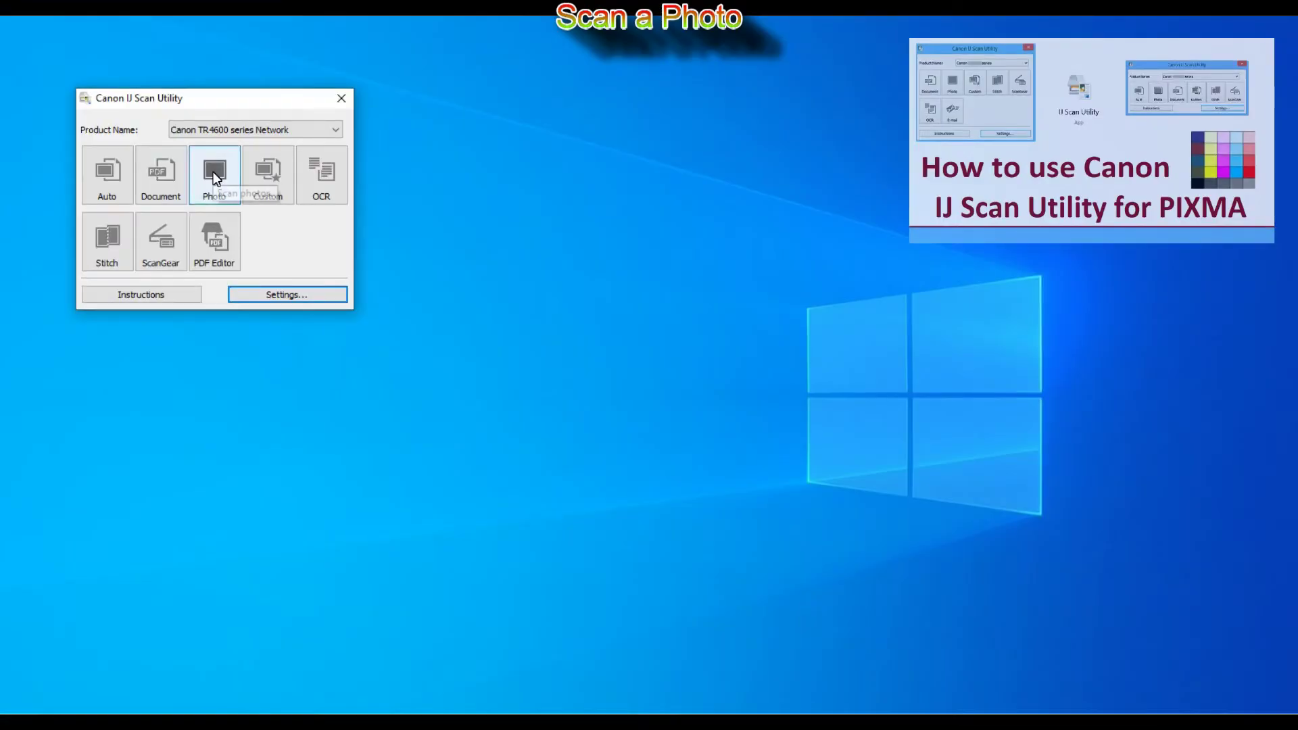
click(215, 175)
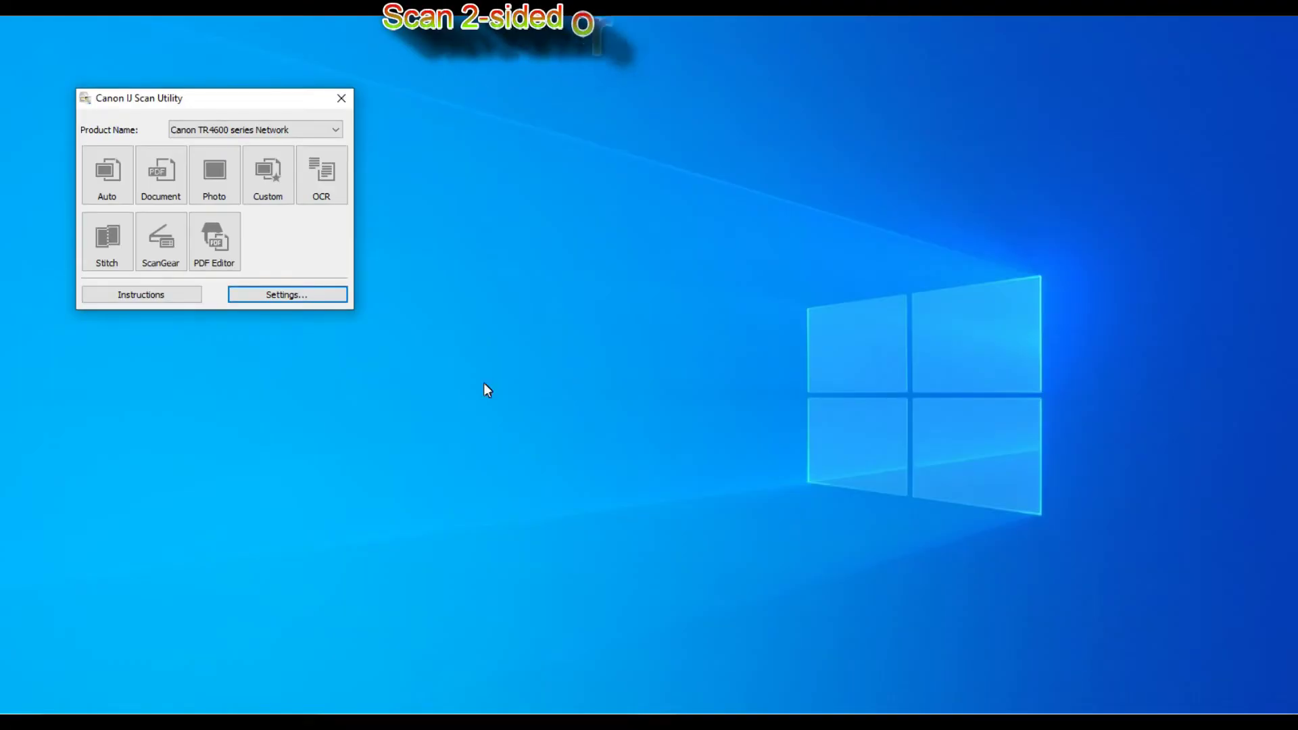
- Give Document Scan the Document (ADF Manual Duplex) source, A4 original size and 300 dpi resolution
click(286, 294)
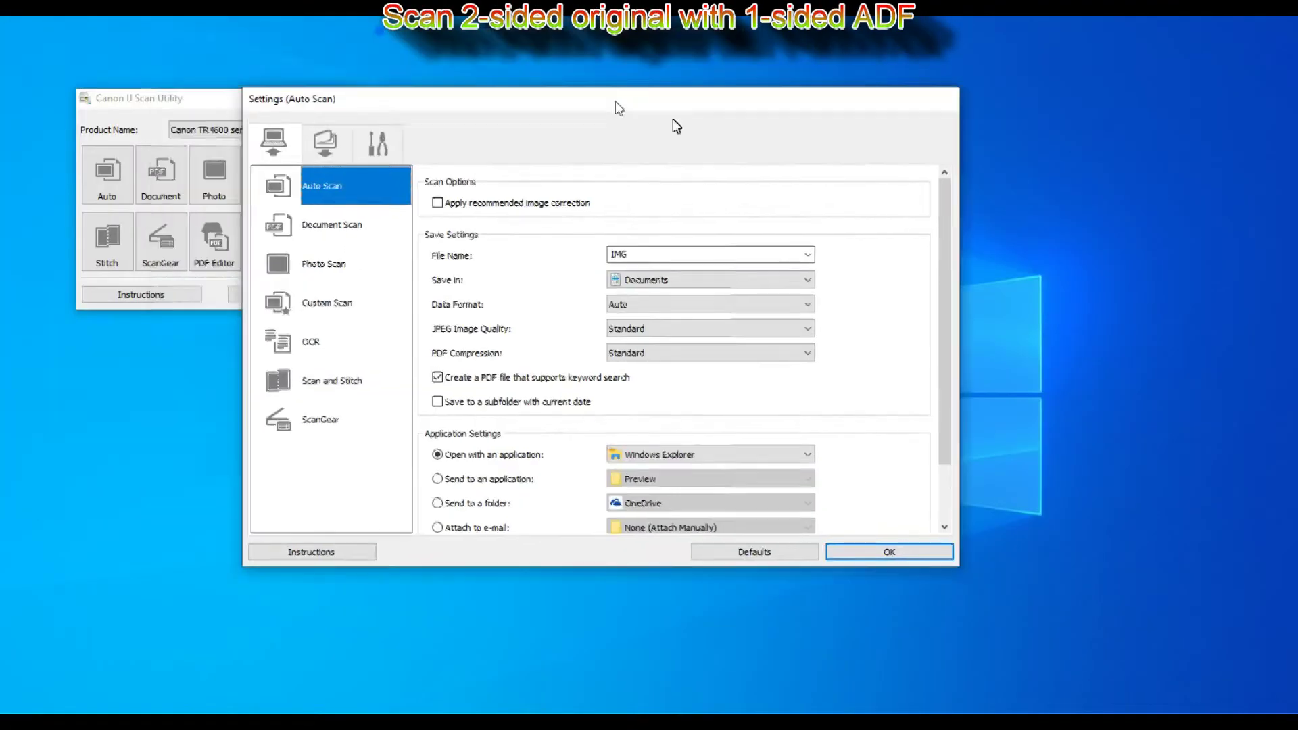
drag(620, 108, 800, 115)
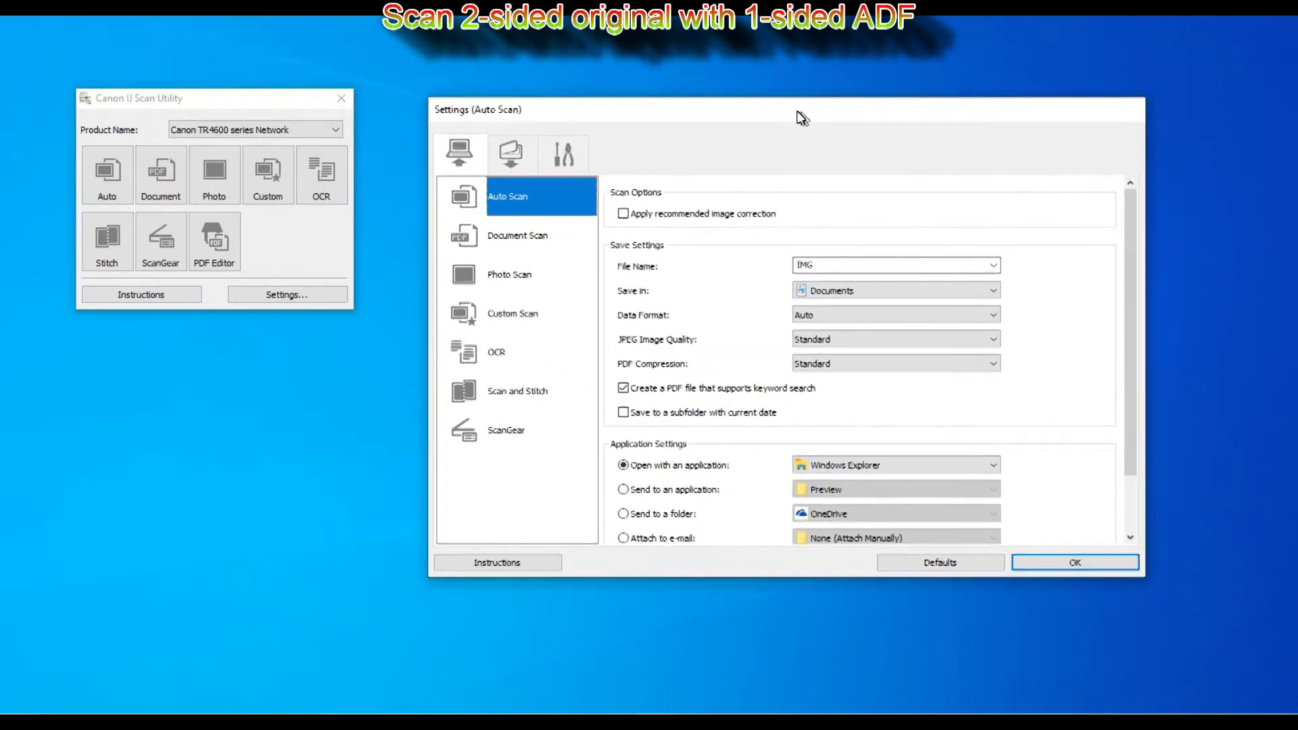
click(225, 239)
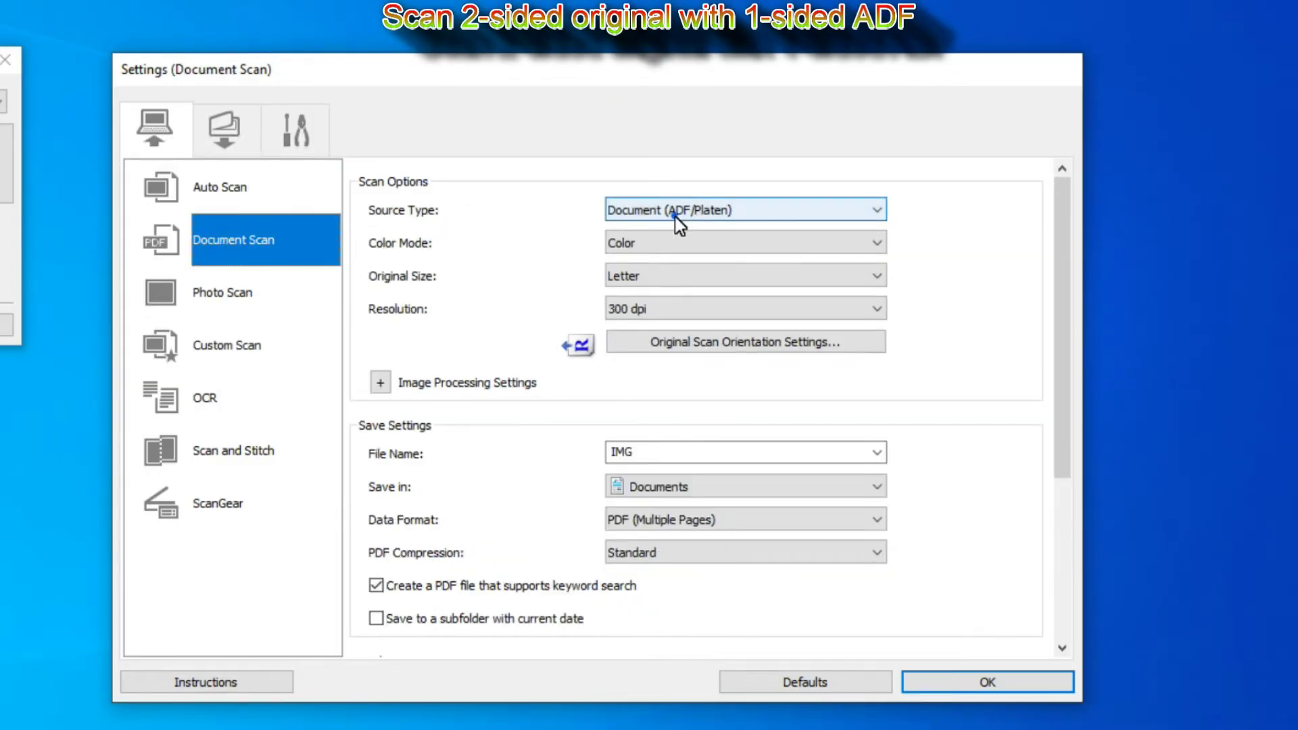
click(676, 217)
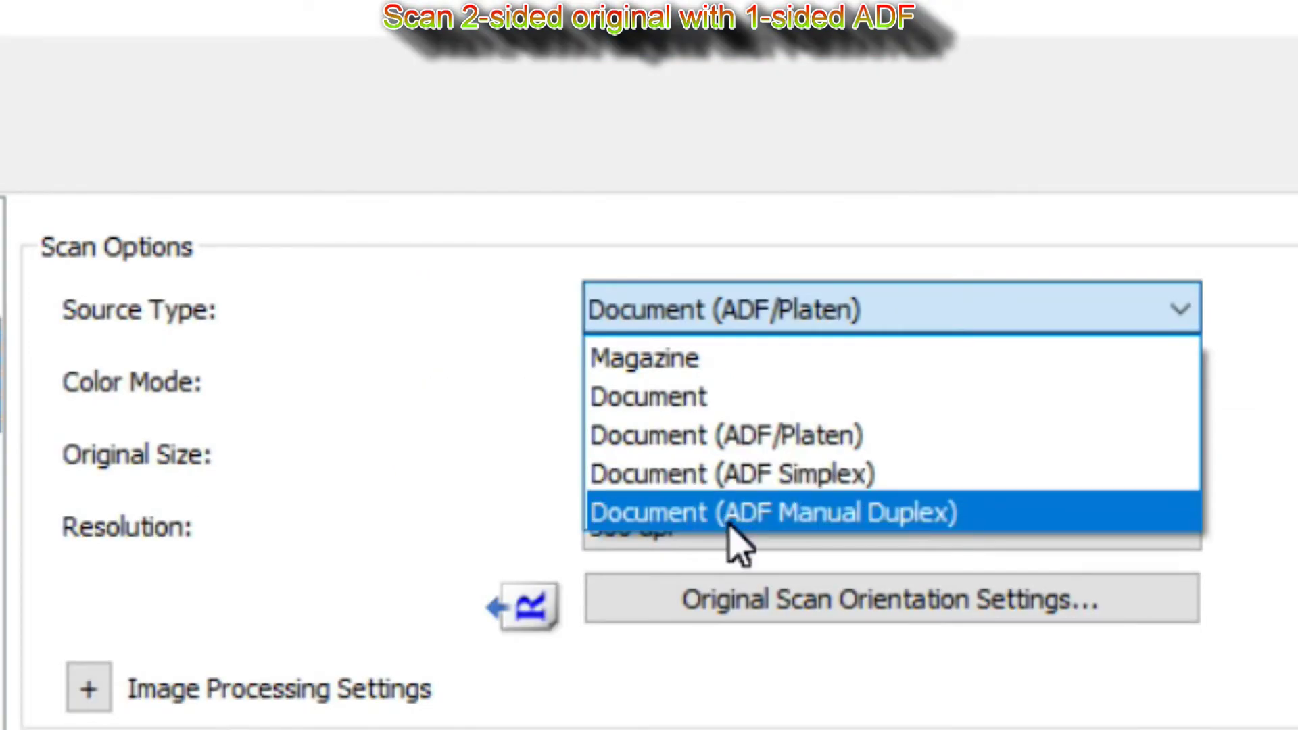
click(731, 522)
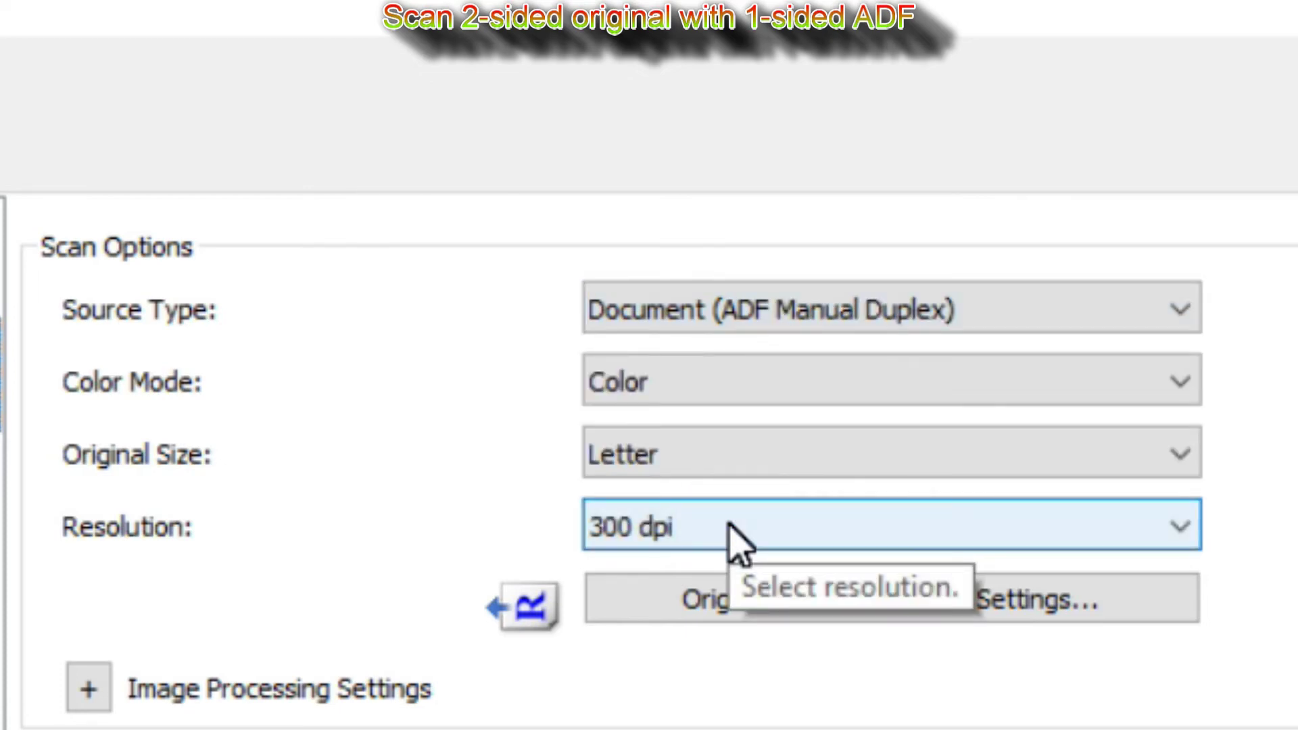
click(754, 455)
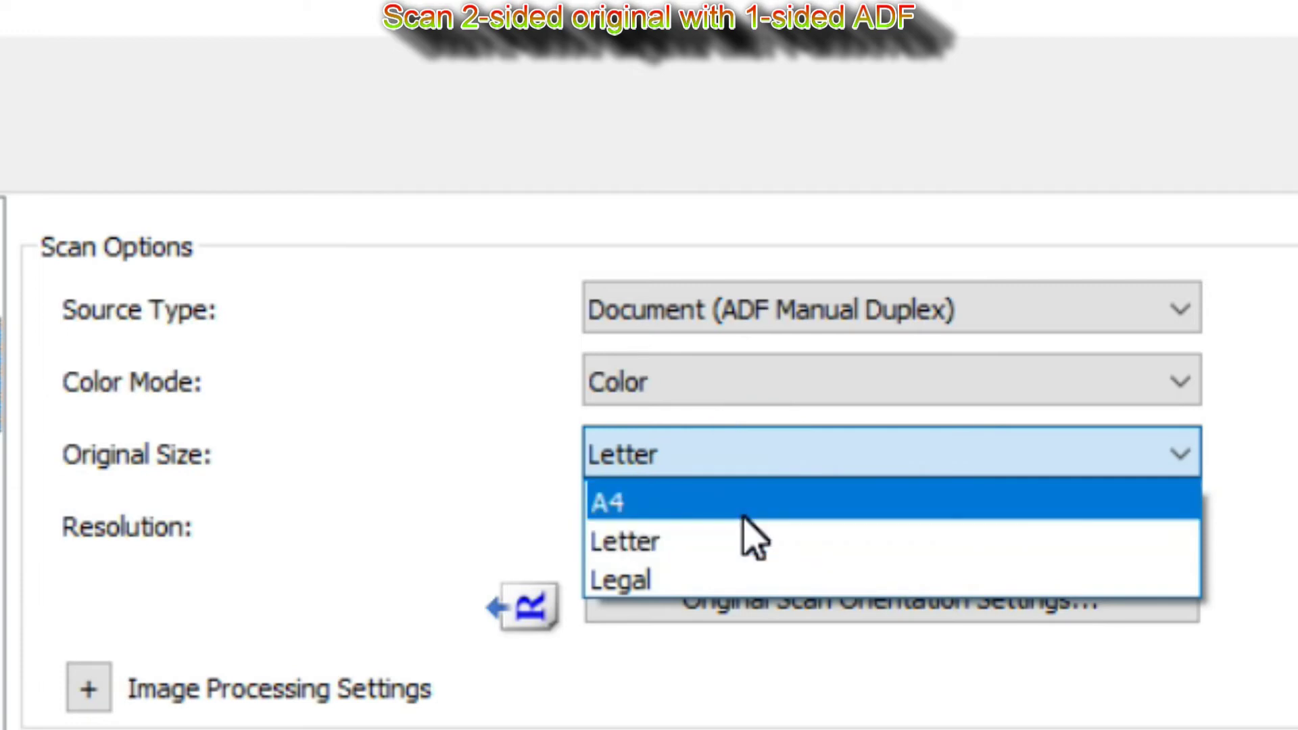
click(742, 515)
click(743, 533)
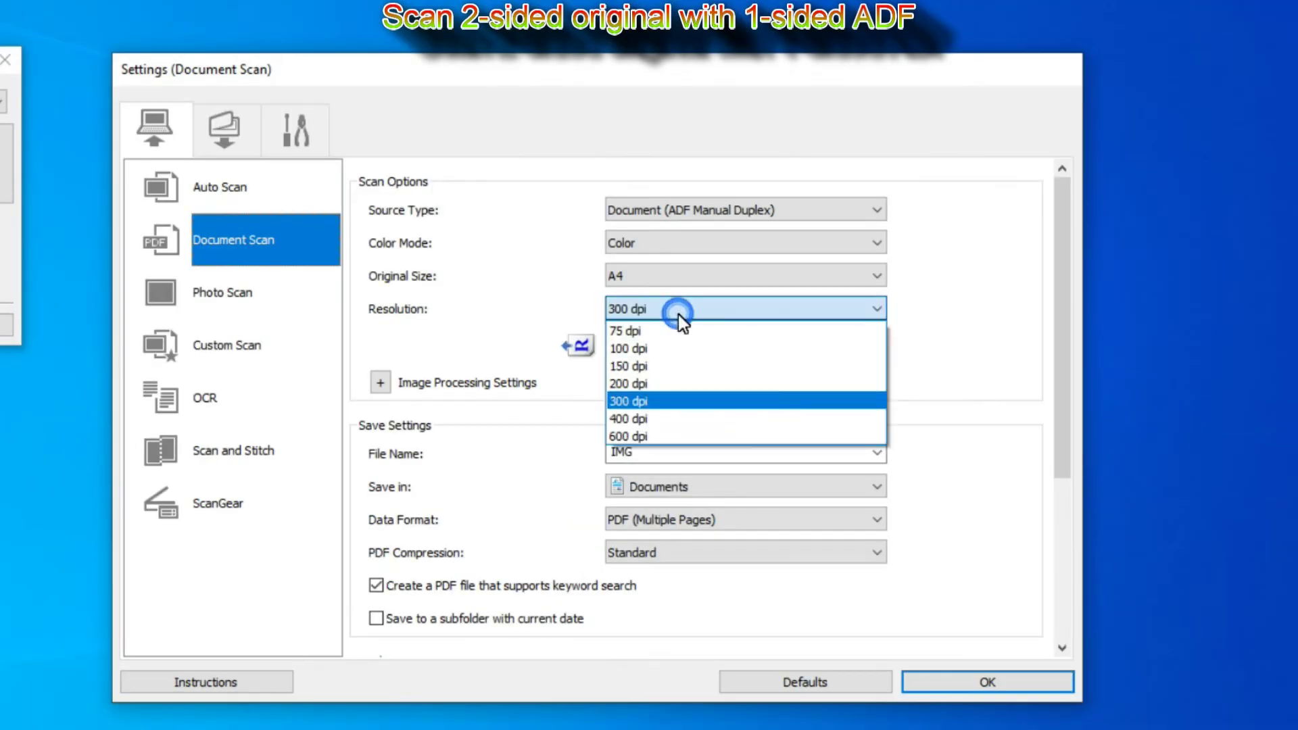
click(678, 315)
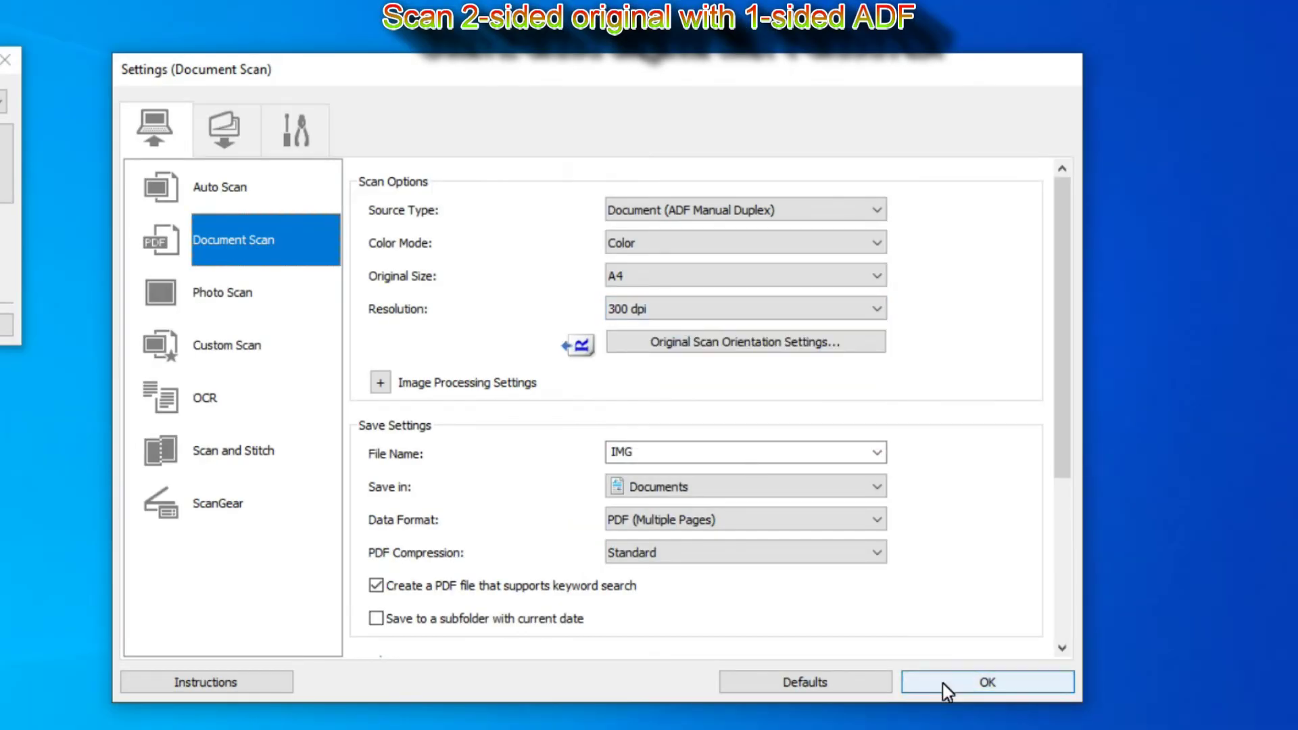
- Under Application Settings, choose Start OCR with Output to Text, then save the Document Scan settings
scroll(956, 516, down, 3)
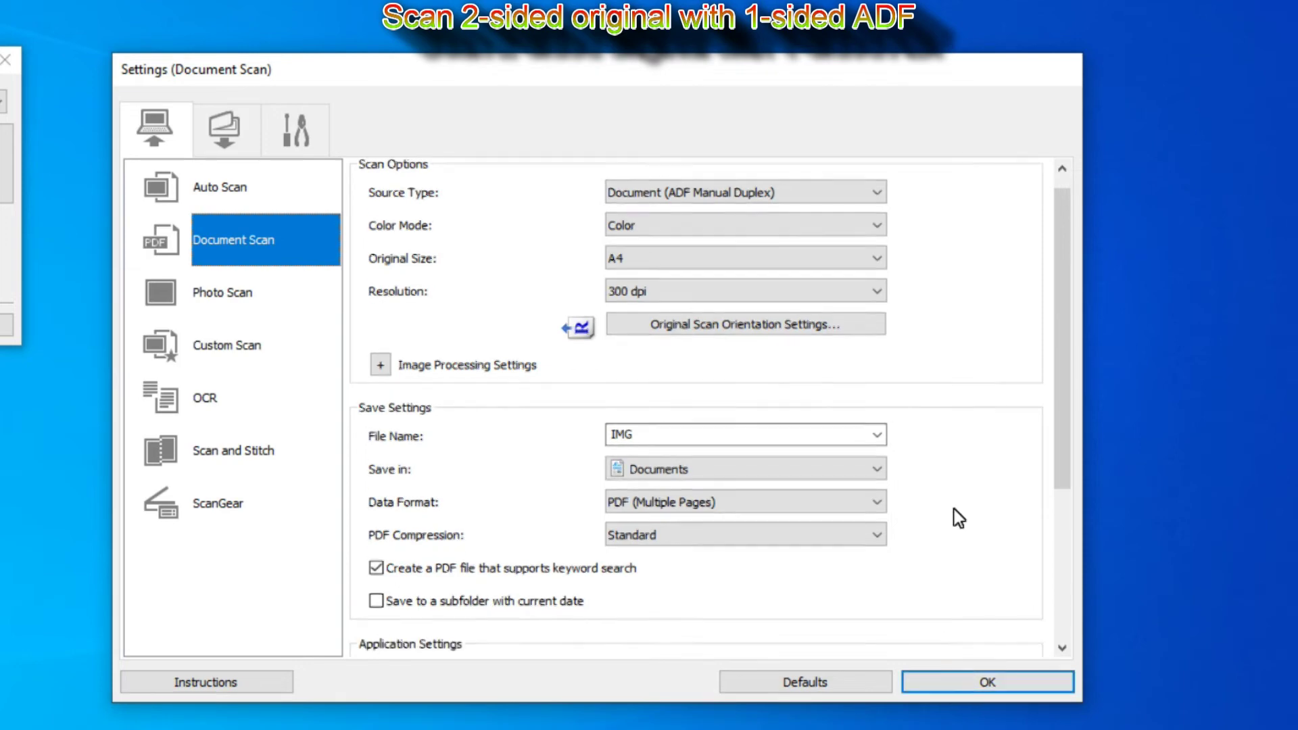
scroll(959, 519, down, 3)
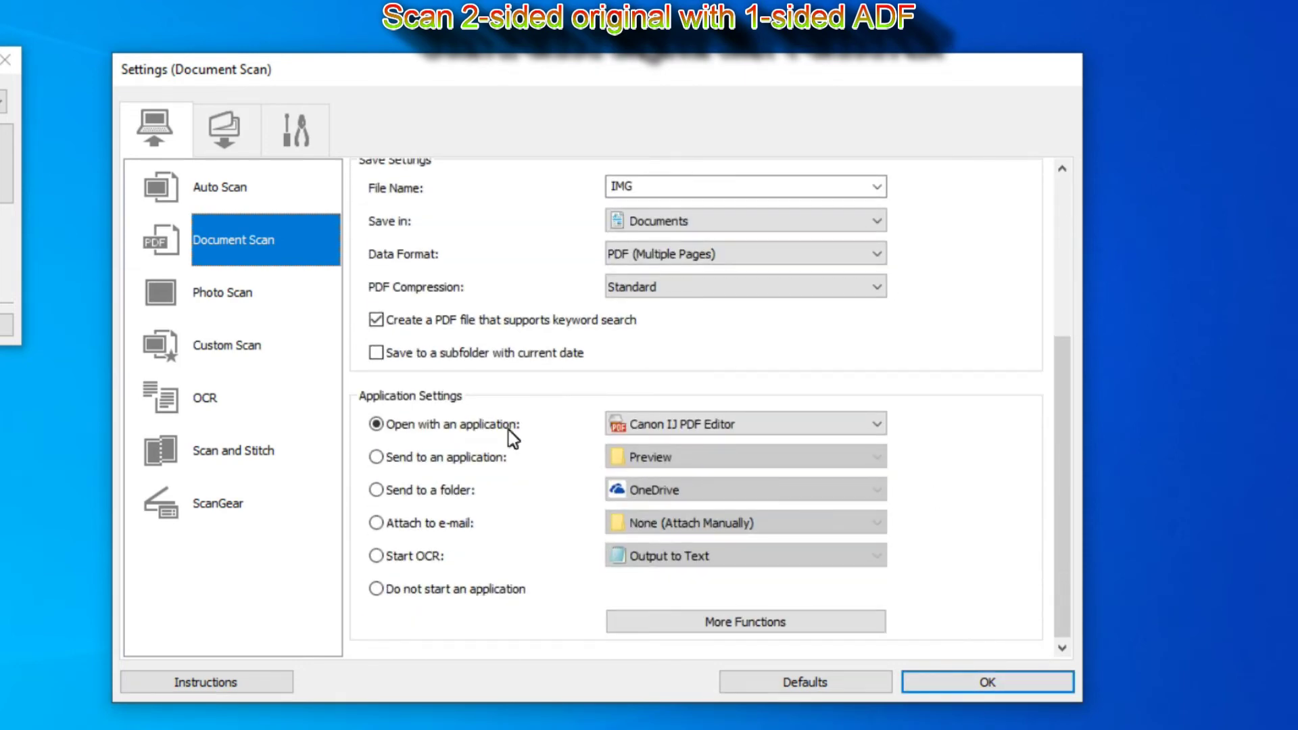
click(644, 429)
click(644, 427)
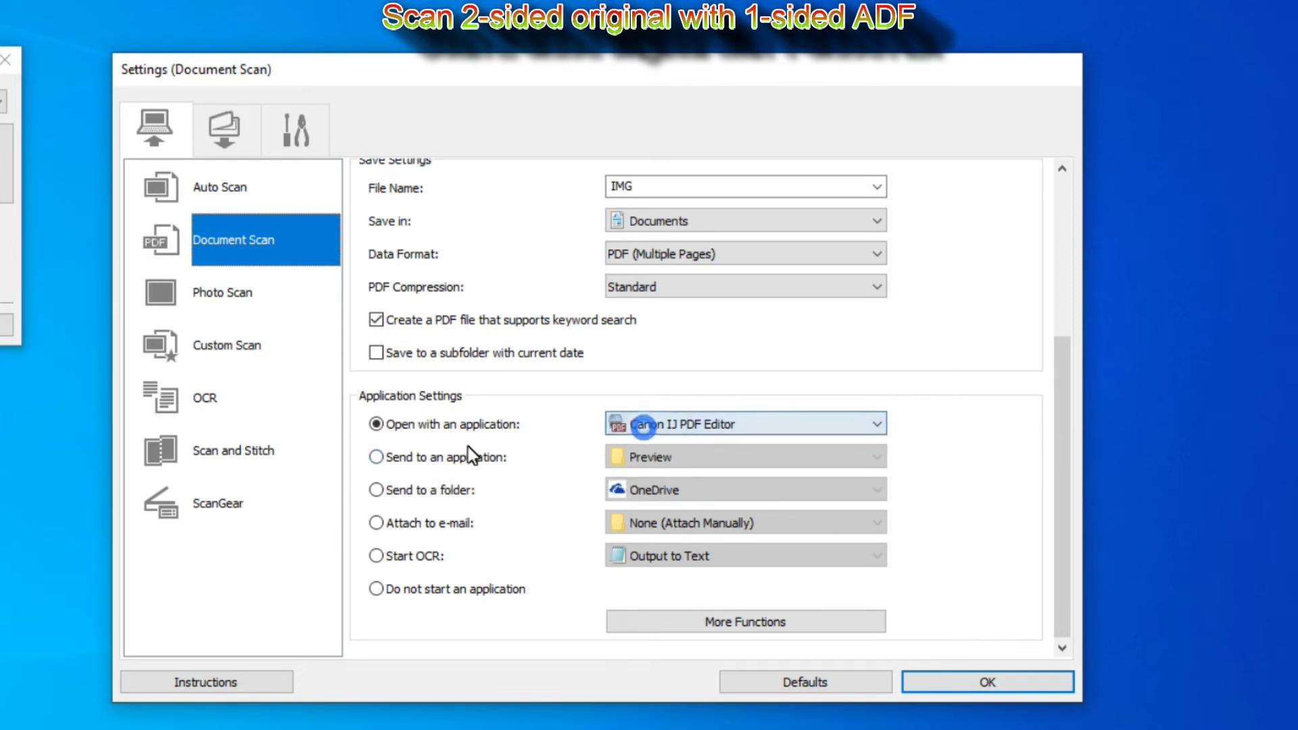
click(455, 460)
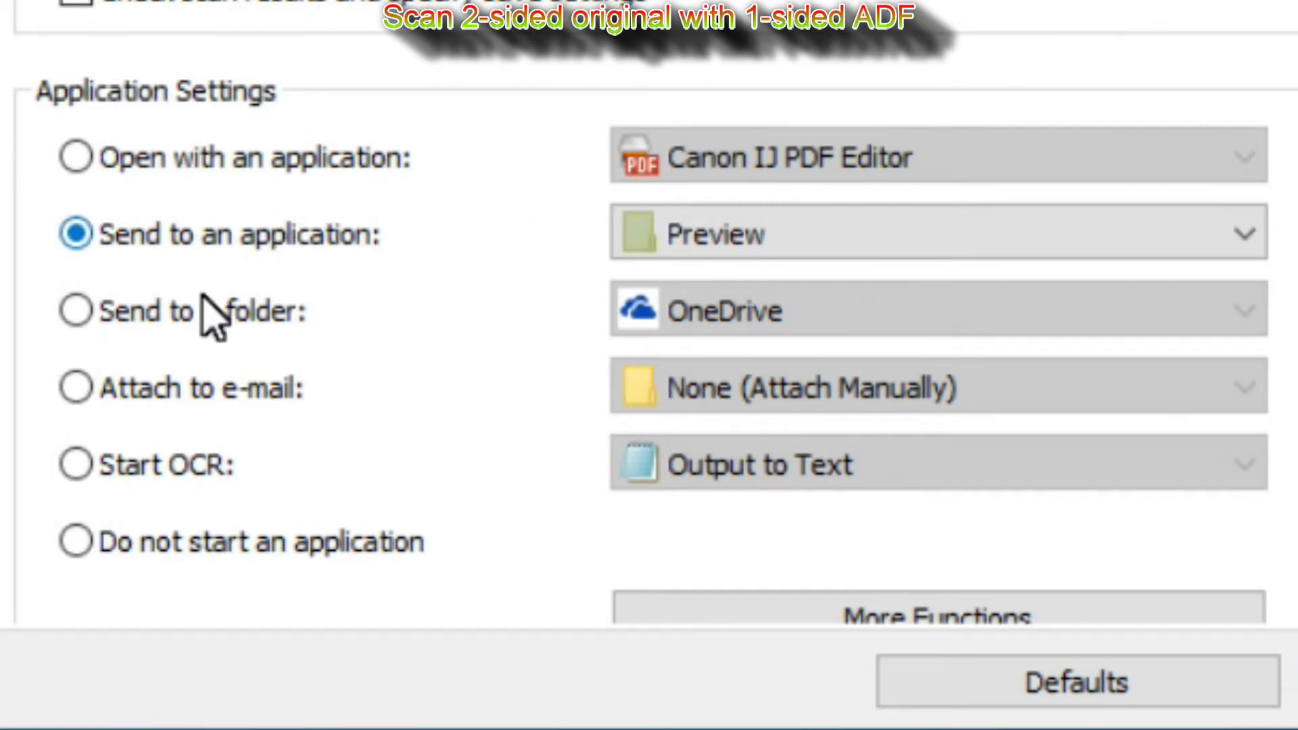
click(200, 323)
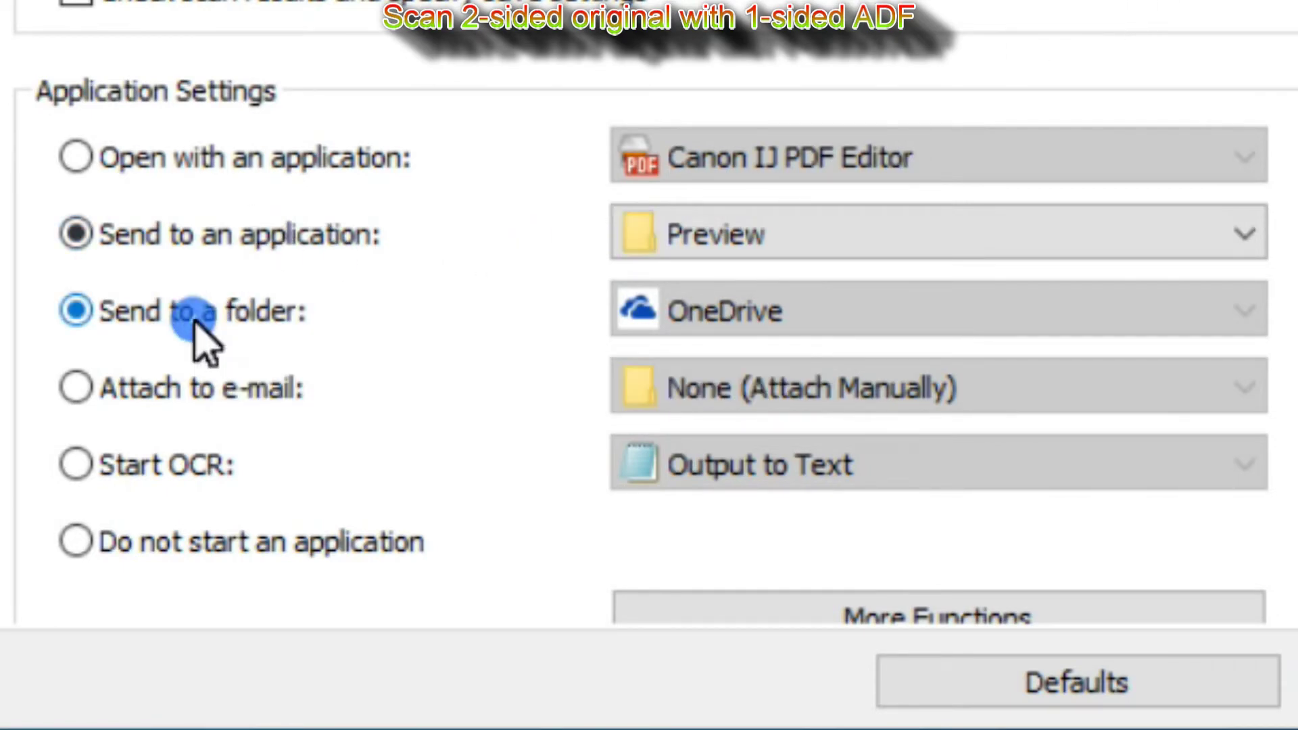
click(270, 391)
click(188, 482)
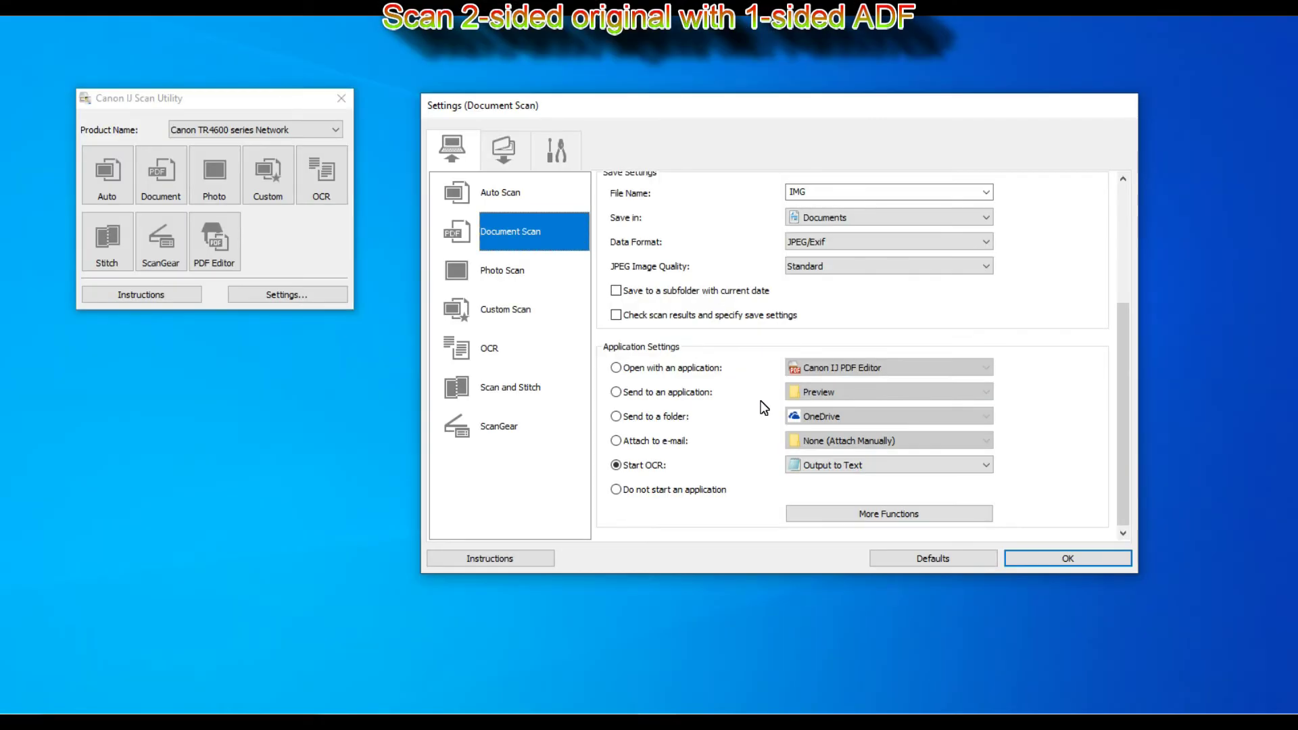
scroll(764, 406, up, 1)
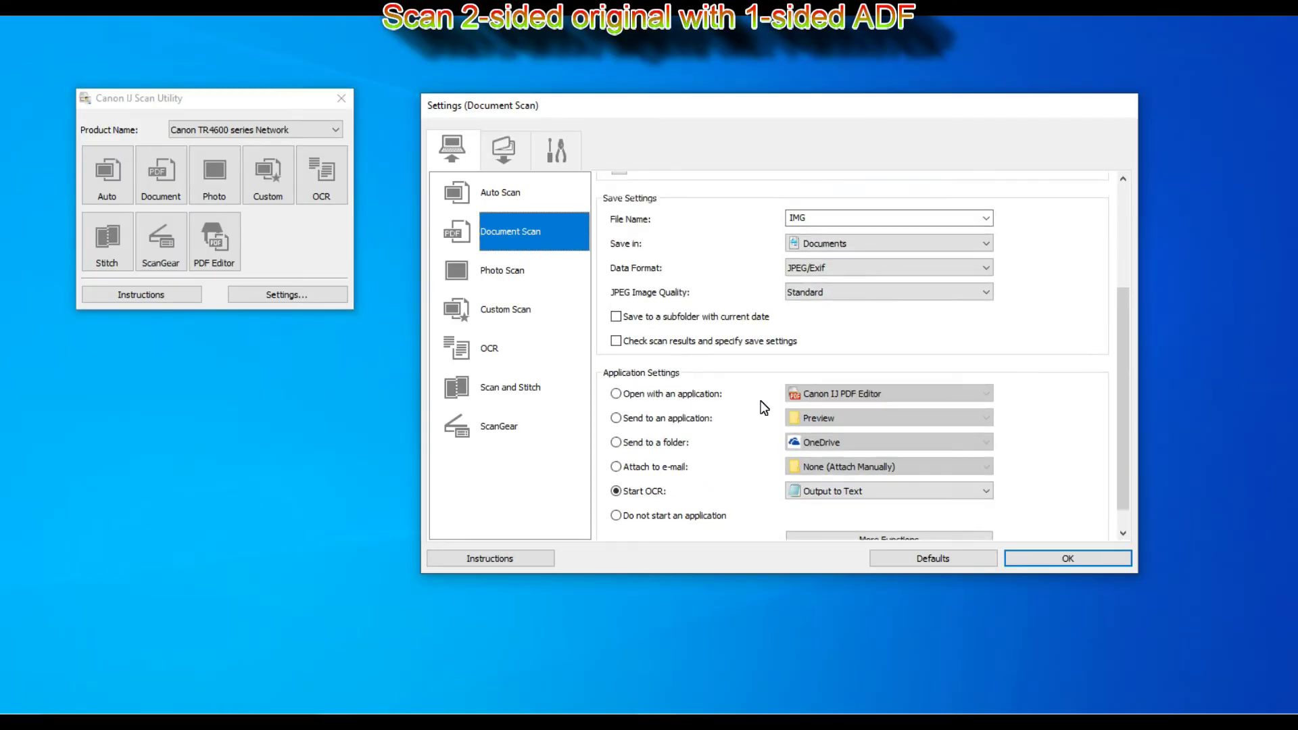
click(1064, 564)
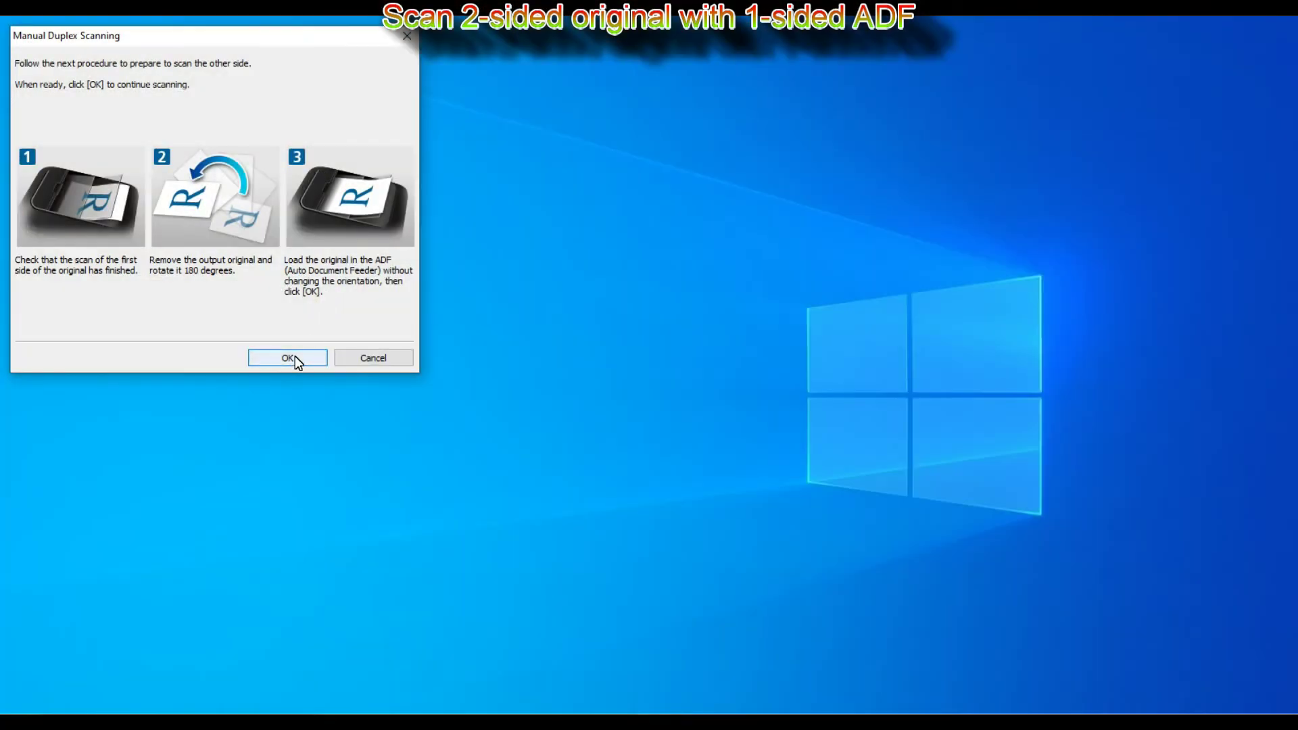
- Continue the manual duplex scan with the rotated originals to finish the second side
click(289, 358)
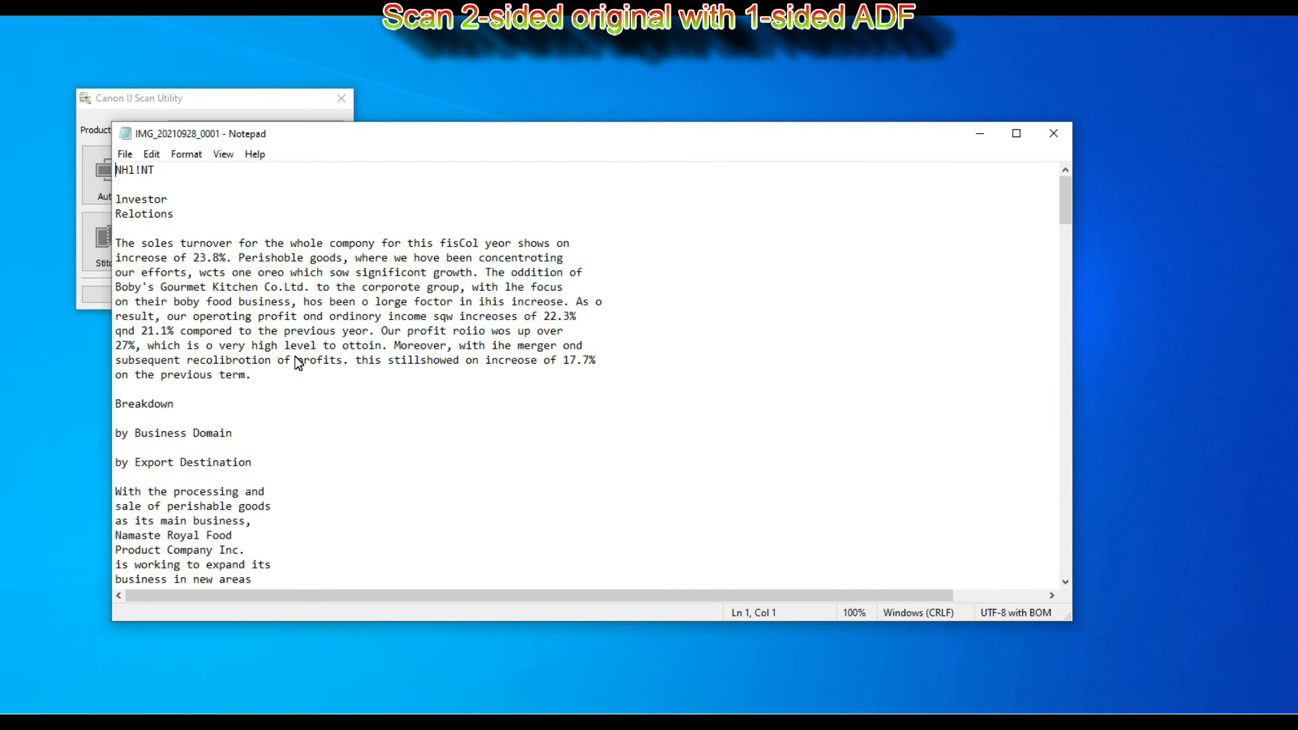
- Maximize Notepad's IMG_20210928_0001 and scroll down through the recognised text
click(1017, 135)
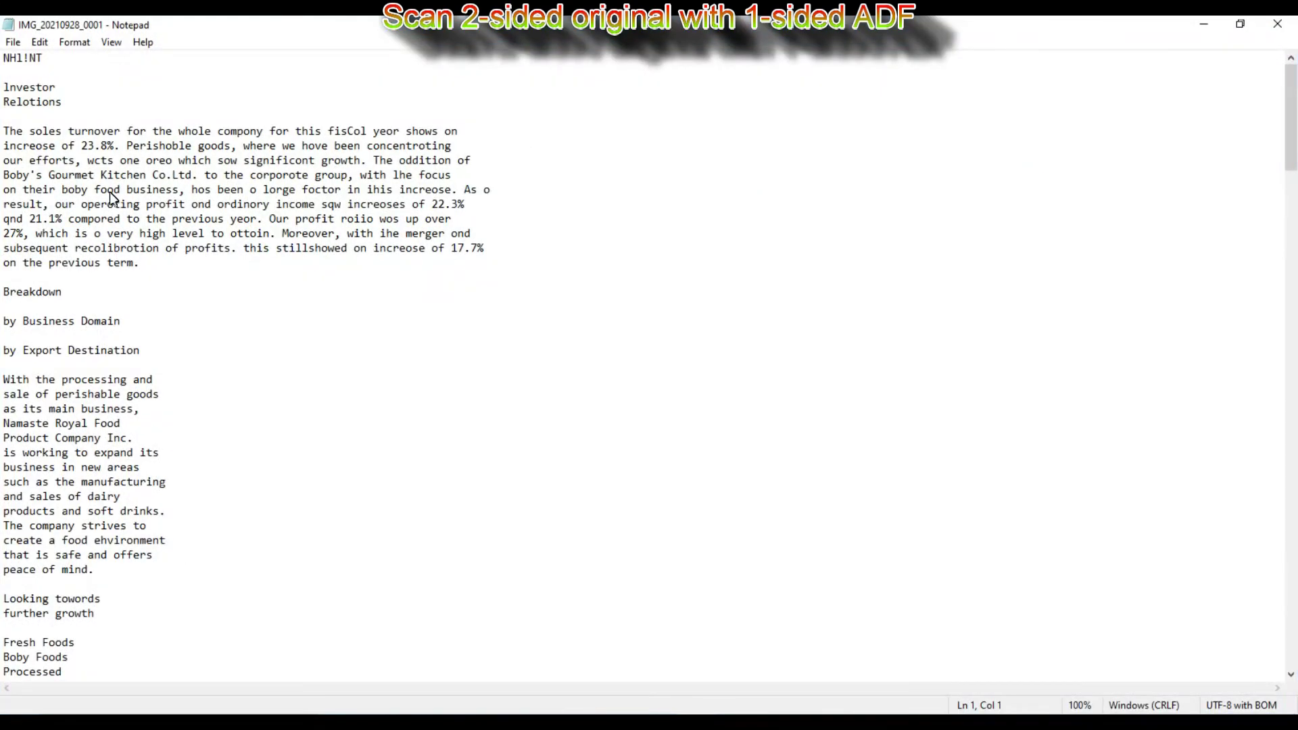
scroll(110, 196, down, 14)
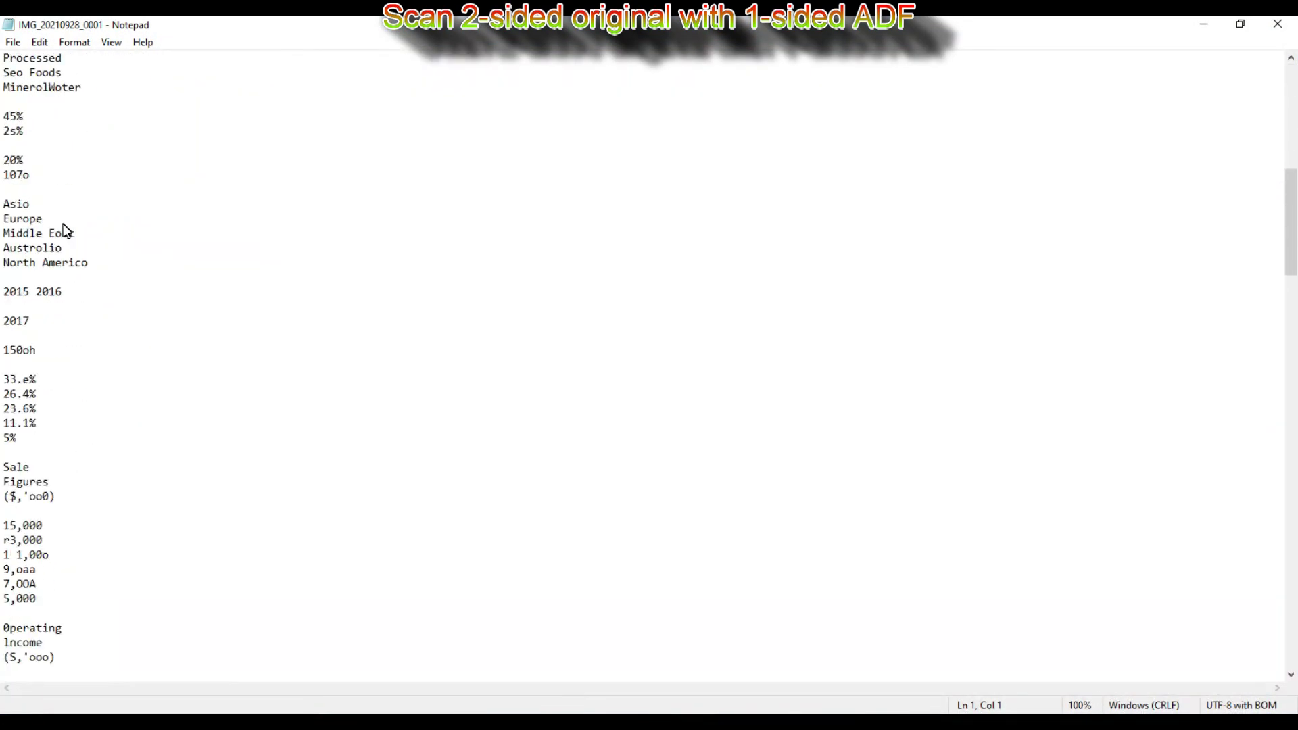
scroll(64, 230, down, 18)
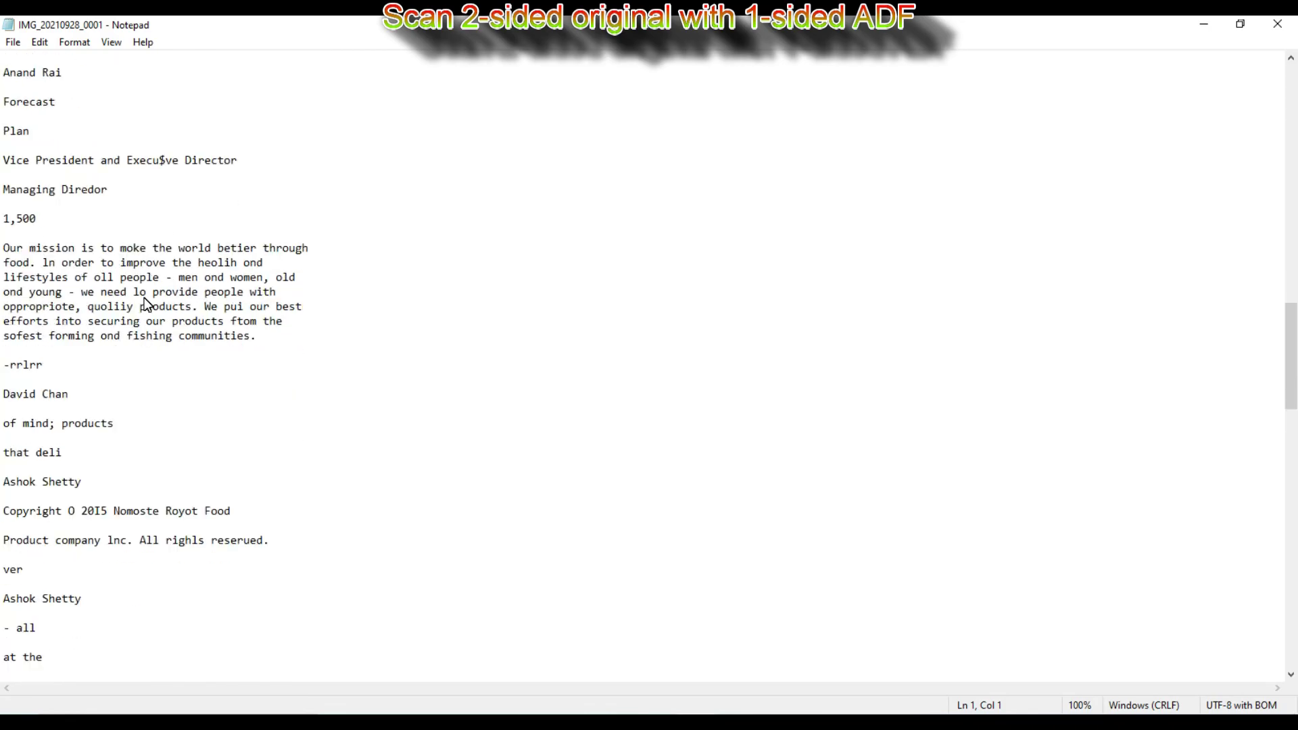